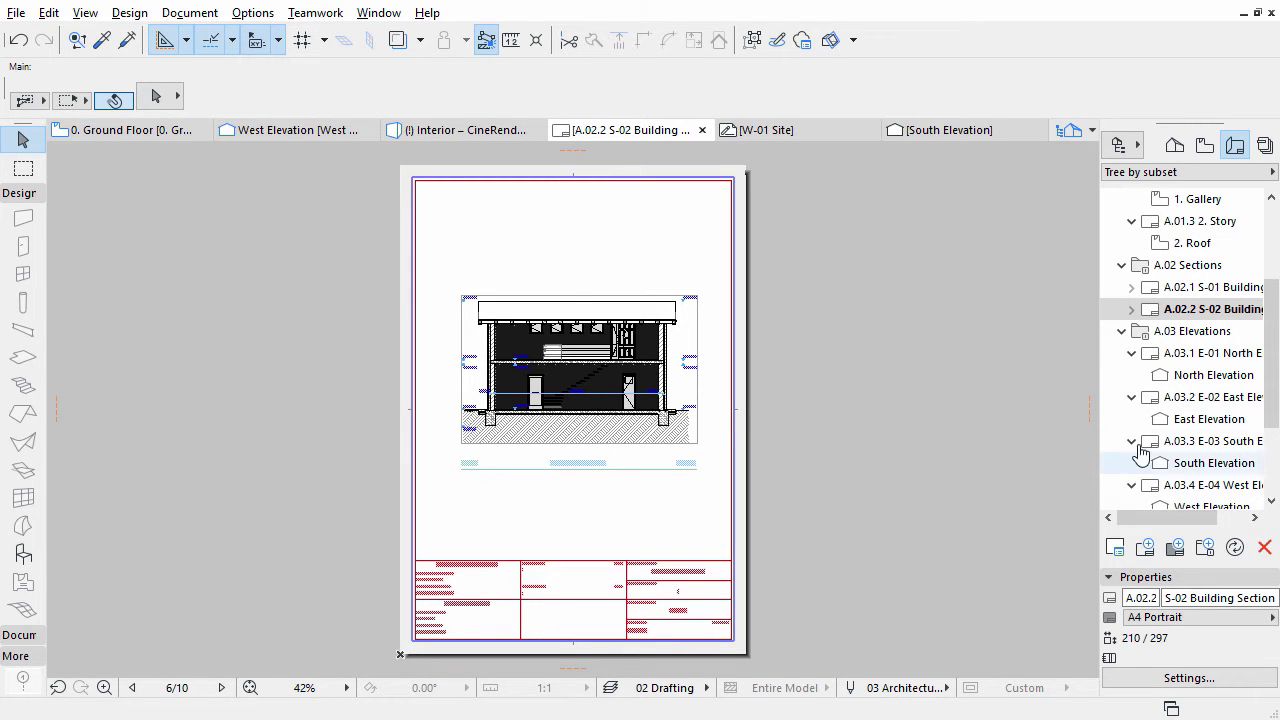
- Scroll the Layout Book Navigator down to the Masters to find the A4 Portrait master
{"action": "left_click_drag", "start_coordinate": [1272, 424], "coordinate": [1276, 476]}
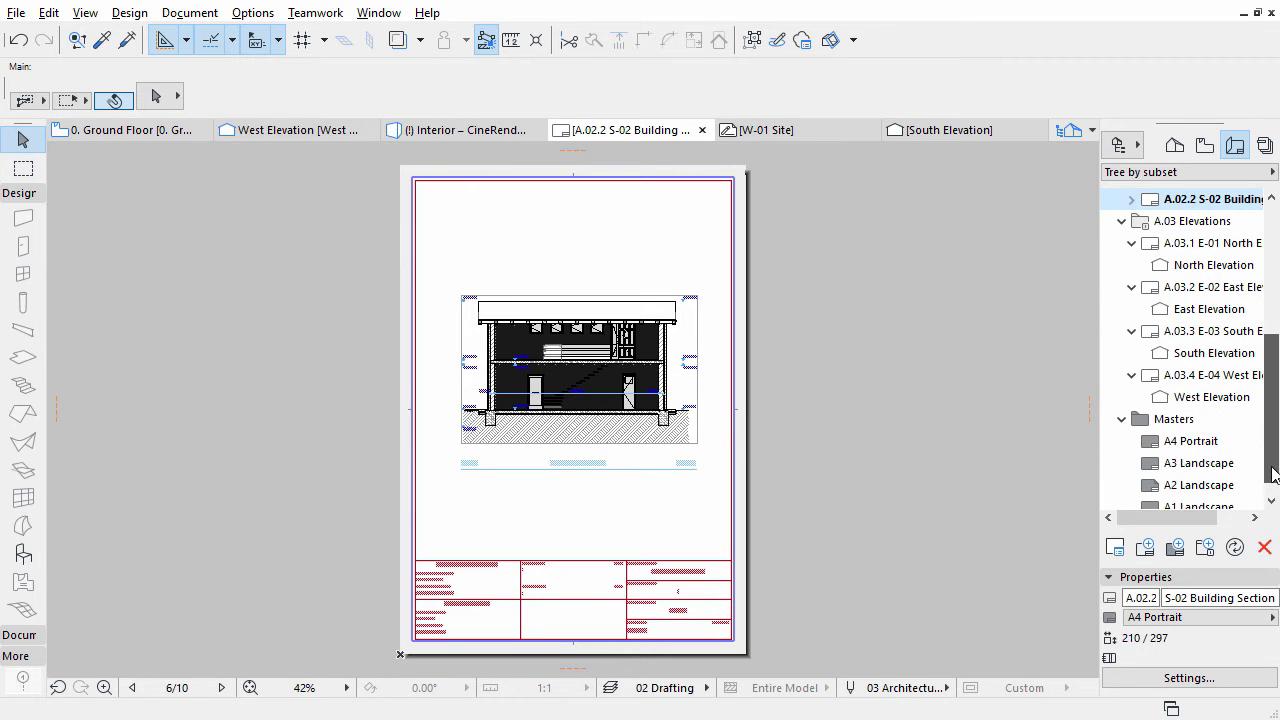
- Open the A4 Portrait master layout, fit it in the window, and begin zooming toward the title block
{"action": "left_click", "coordinate": [1179, 448]}
{"action": "double_click", "coordinate": [1179, 448]}
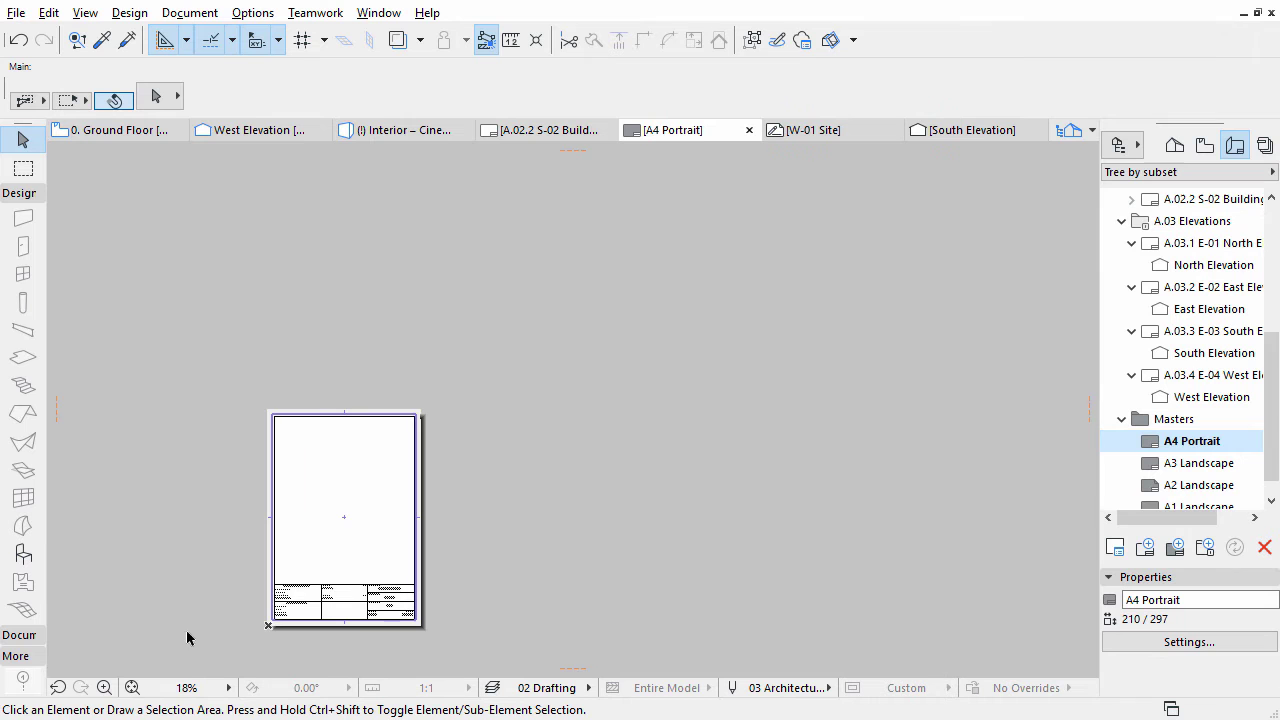
{"action": "left_click", "coordinate": [132, 688]}
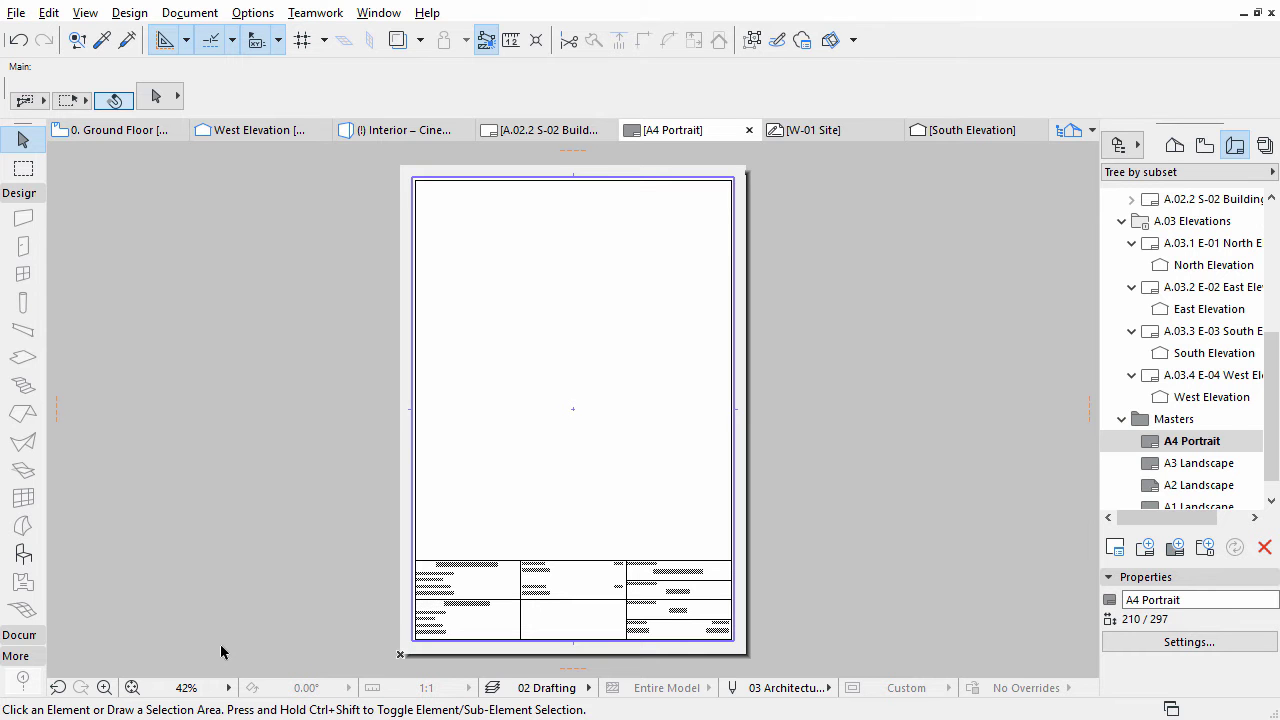
{"action": "left_click", "coordinate": [104, 687]}
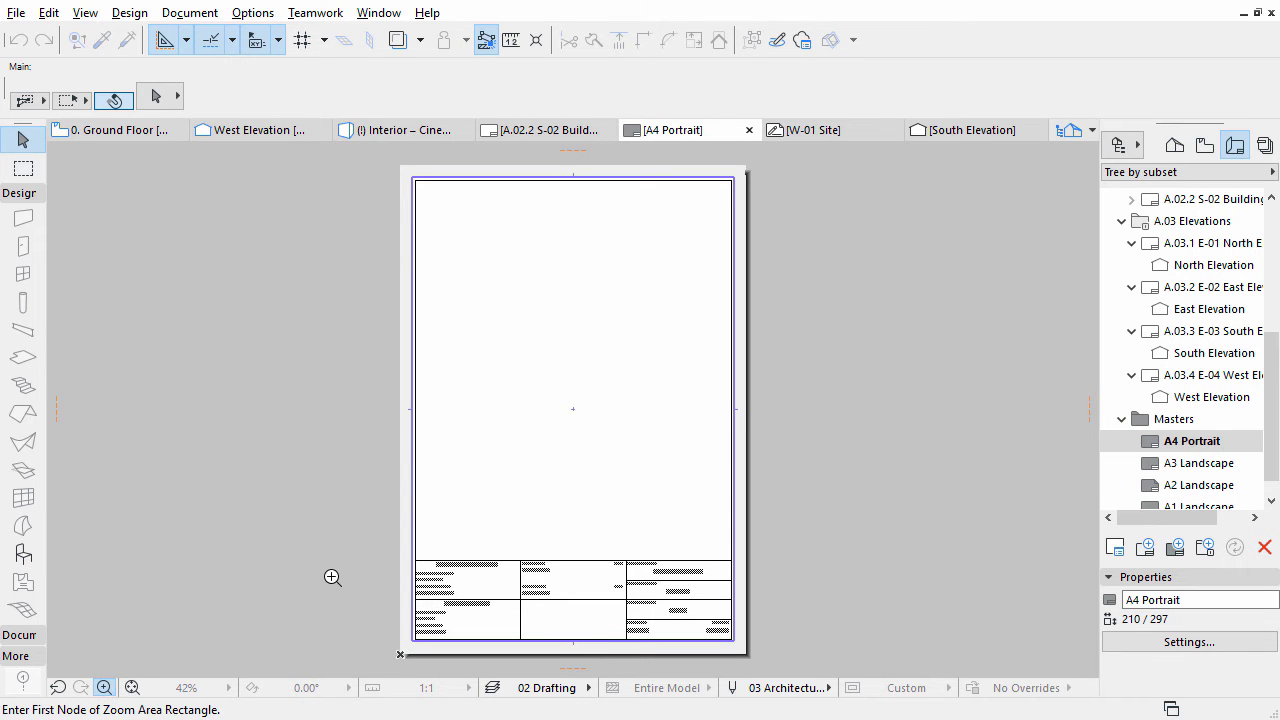
{"action": "left_click", "coordinate": [371, 538]}
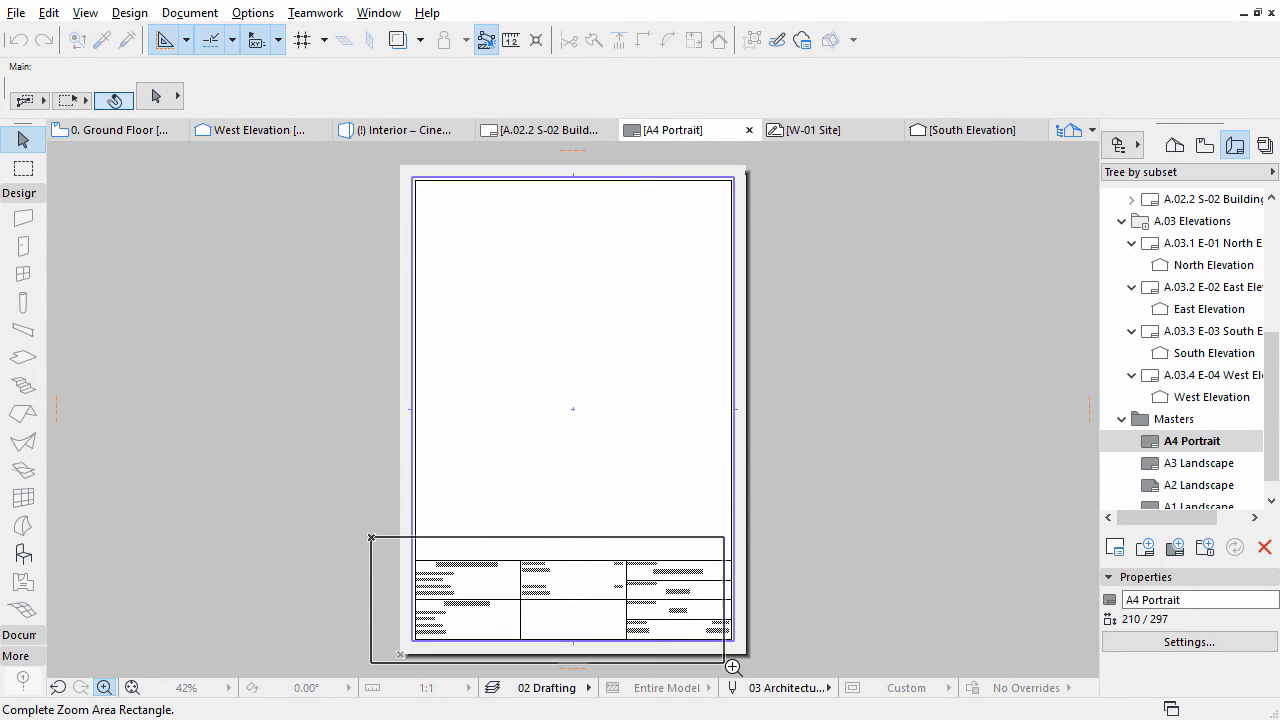
- Zoom onto the title block and delete the Contact Company, Modified by/Checked by and Date text blocks
{"action": "left_click", "coordinate": [775, 669]}
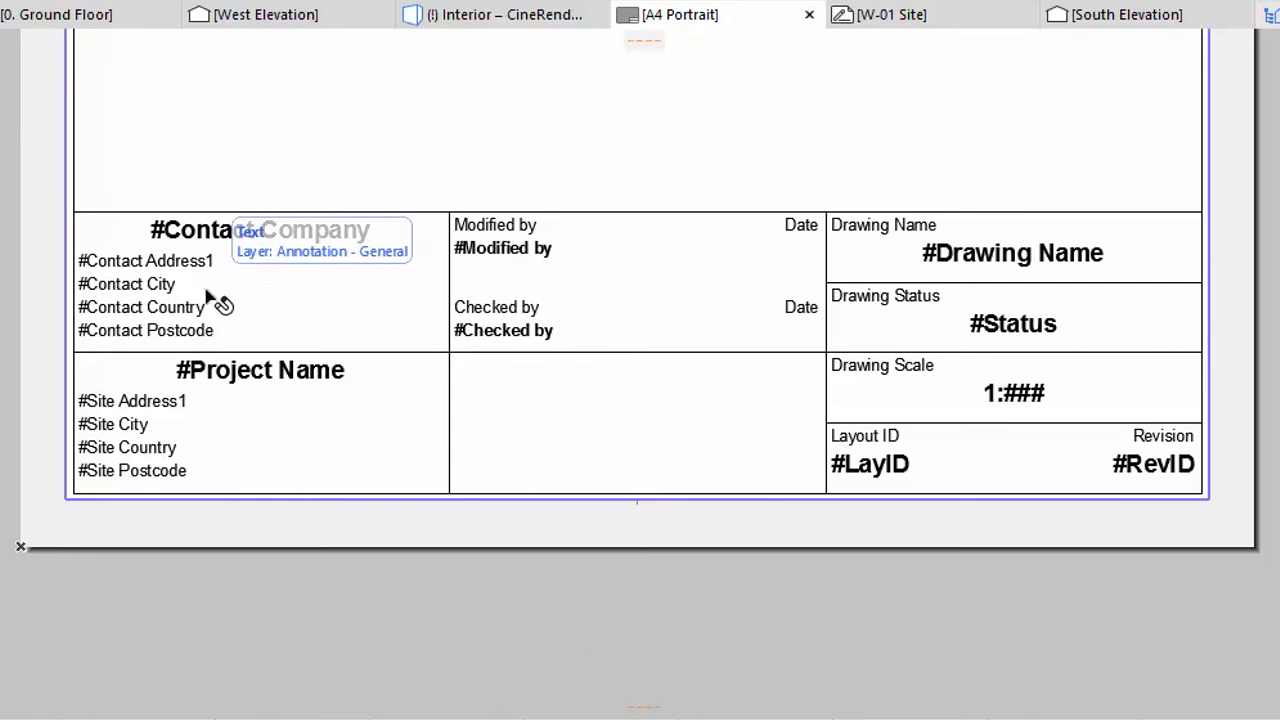
{"action": "left_click", "coordinate": [260, 357]}
{"action": "left_click", "coordinate": [520, 314], "text": "shift"}
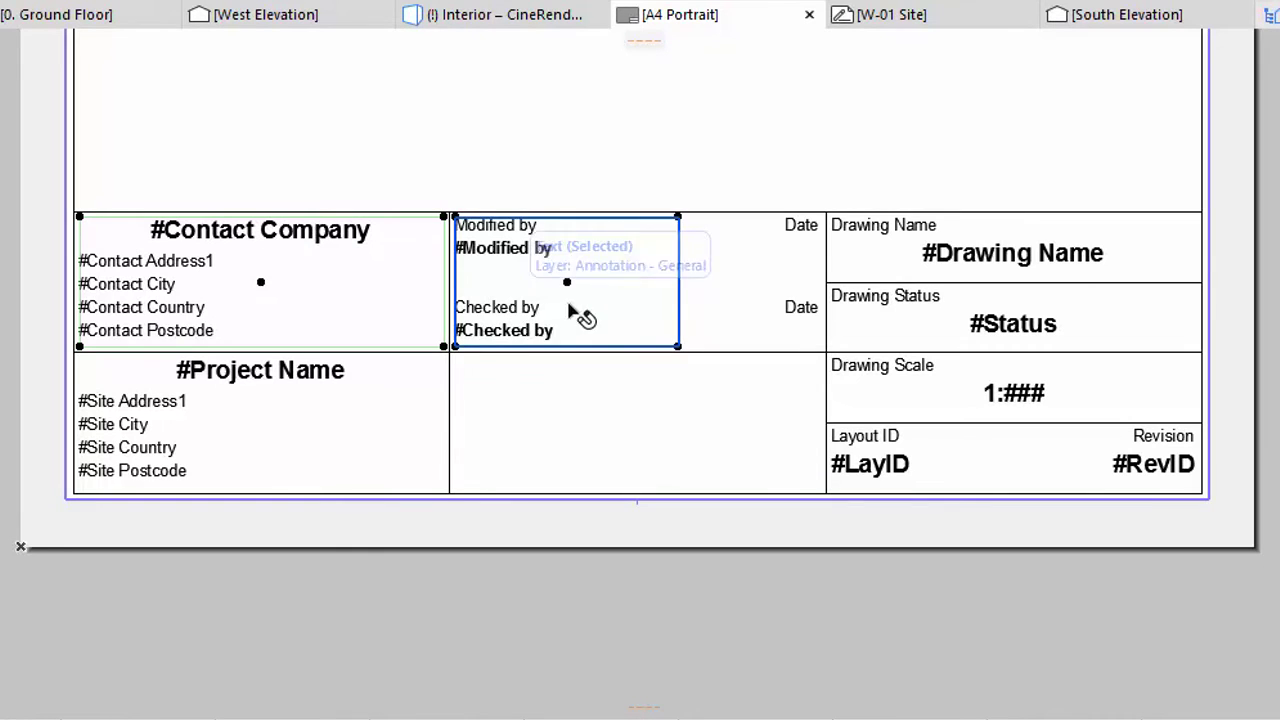
{"action": "left_click", "coordinate": [748, 310], "text": "shift"}
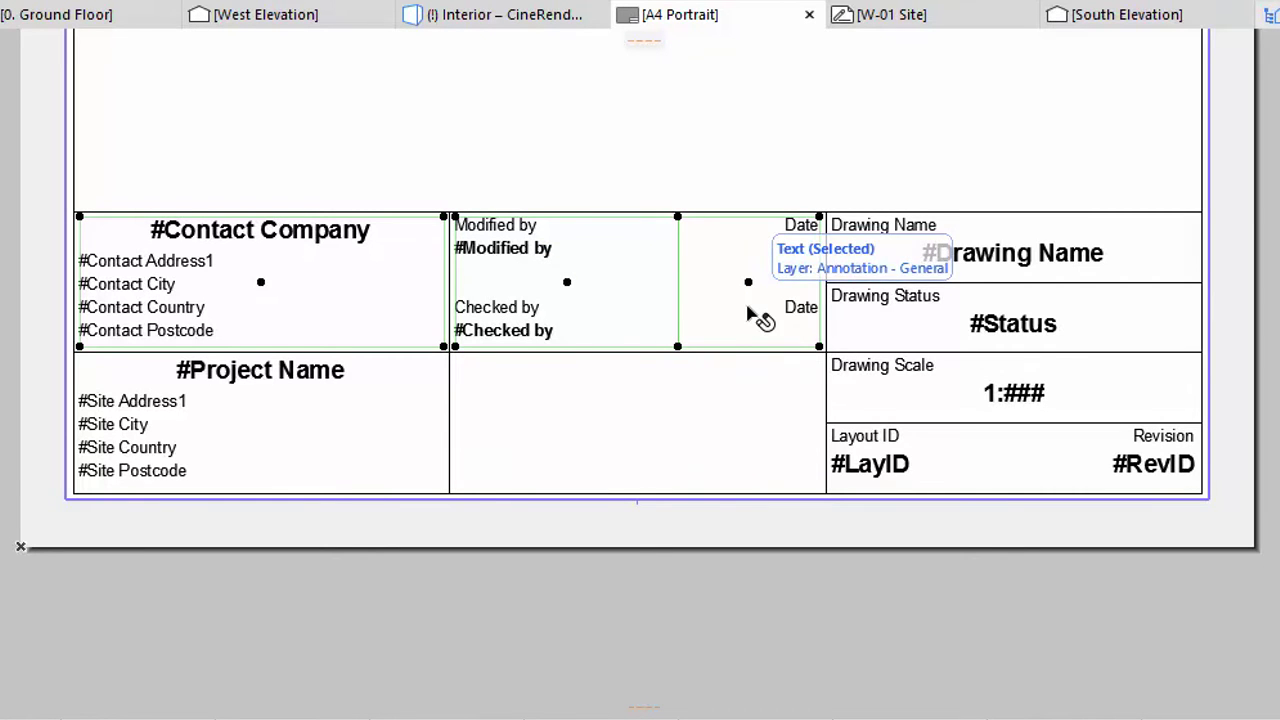
{"action": "right_click", "coordinate": [685, 255]}
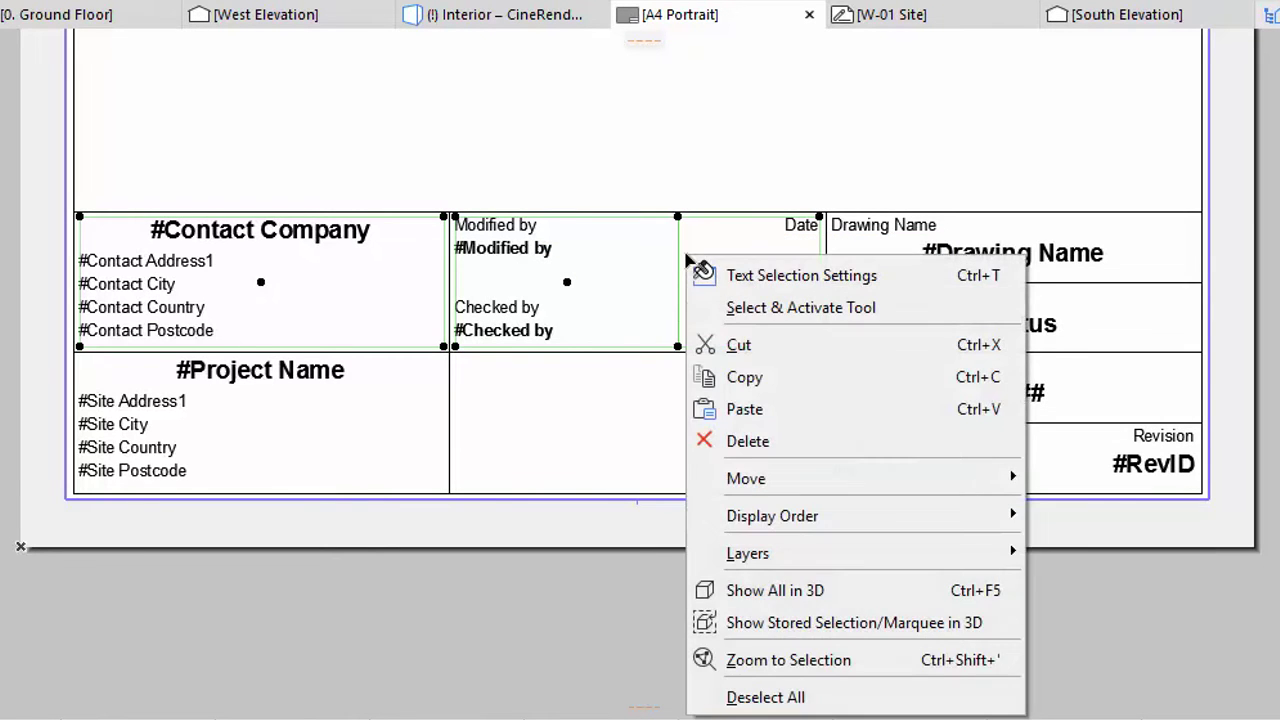
{"action": "left_click", "coordinate": [784, 441]}
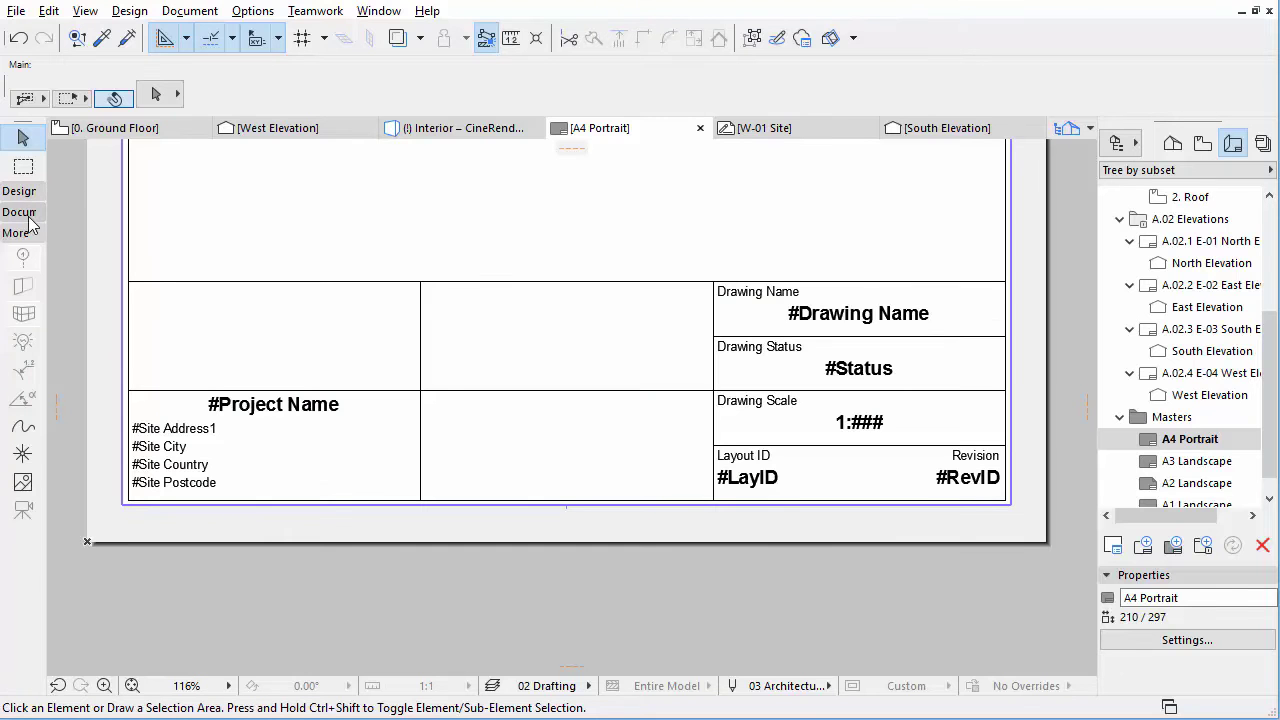
- Place a text box in the top-left title block cell with the Client Details › Client Full Name autotext
{"action": "left_click", "coordinate": [28, 217]}
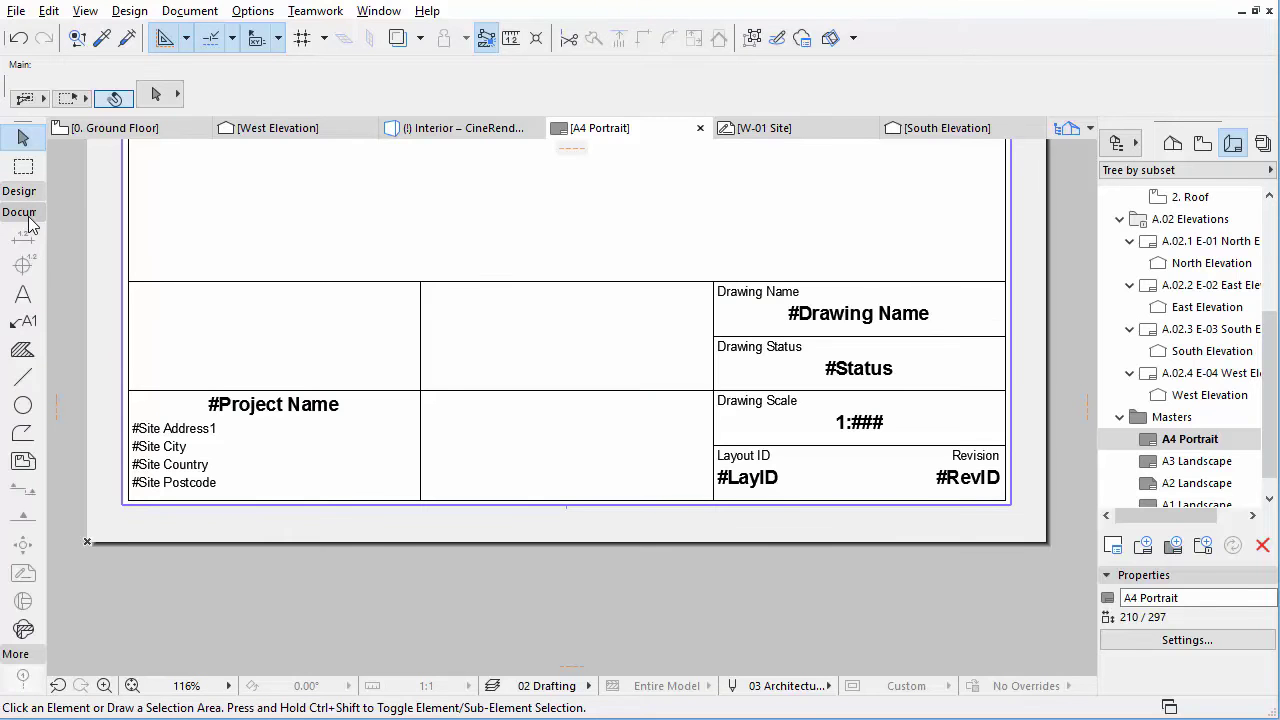
{"action": "left_click", "coordinate": [20, 295]}
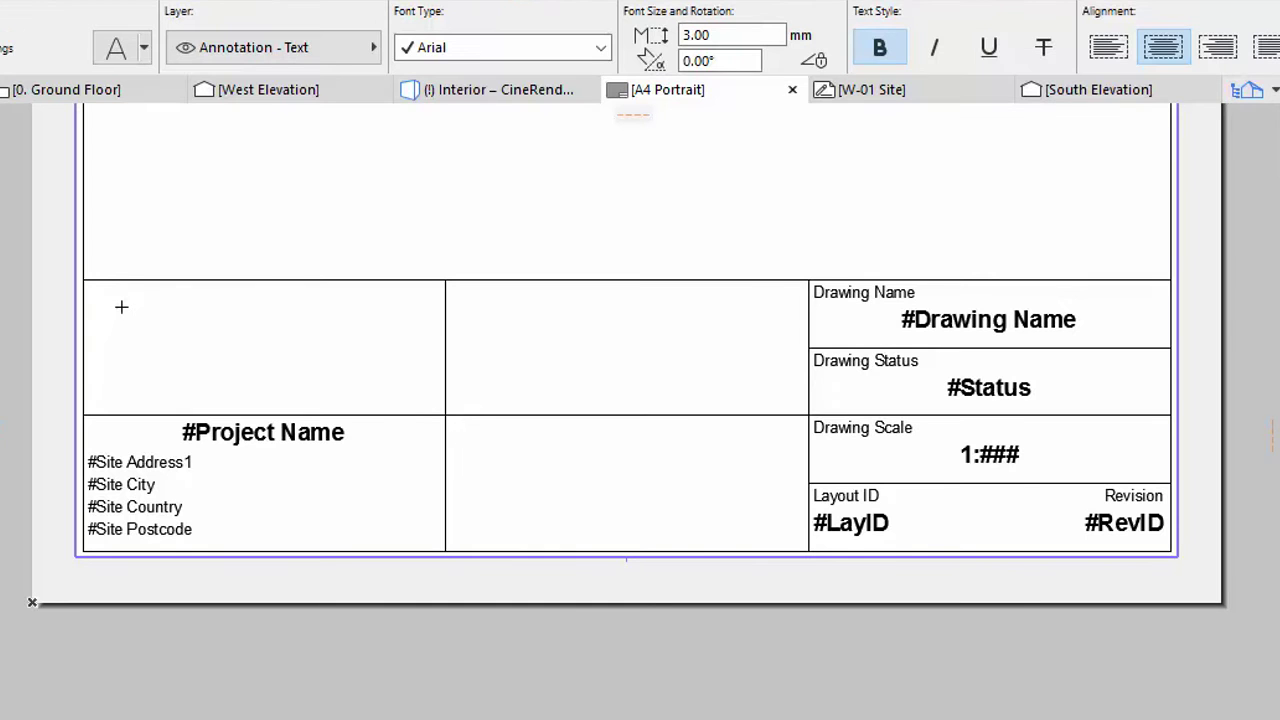
{"action": "left_click", "coordinate": [121, 306]}
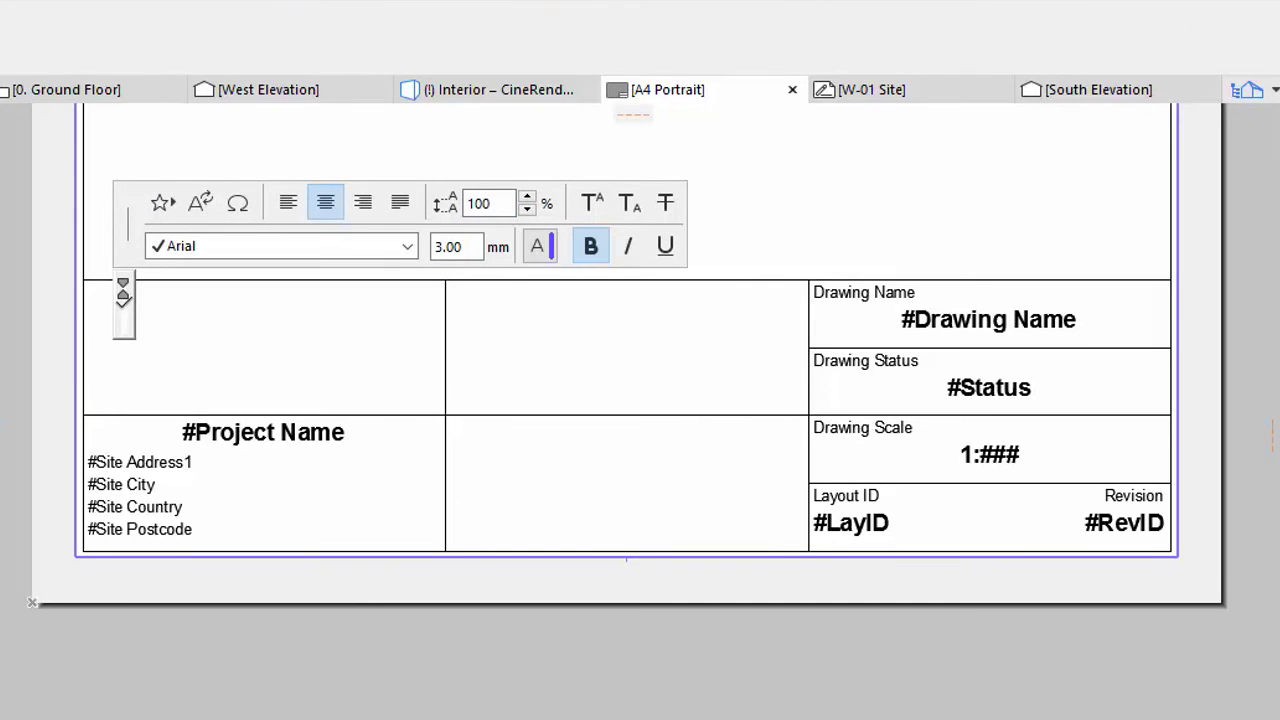
{"action": "left_click", "coordinate": [199, 204]}
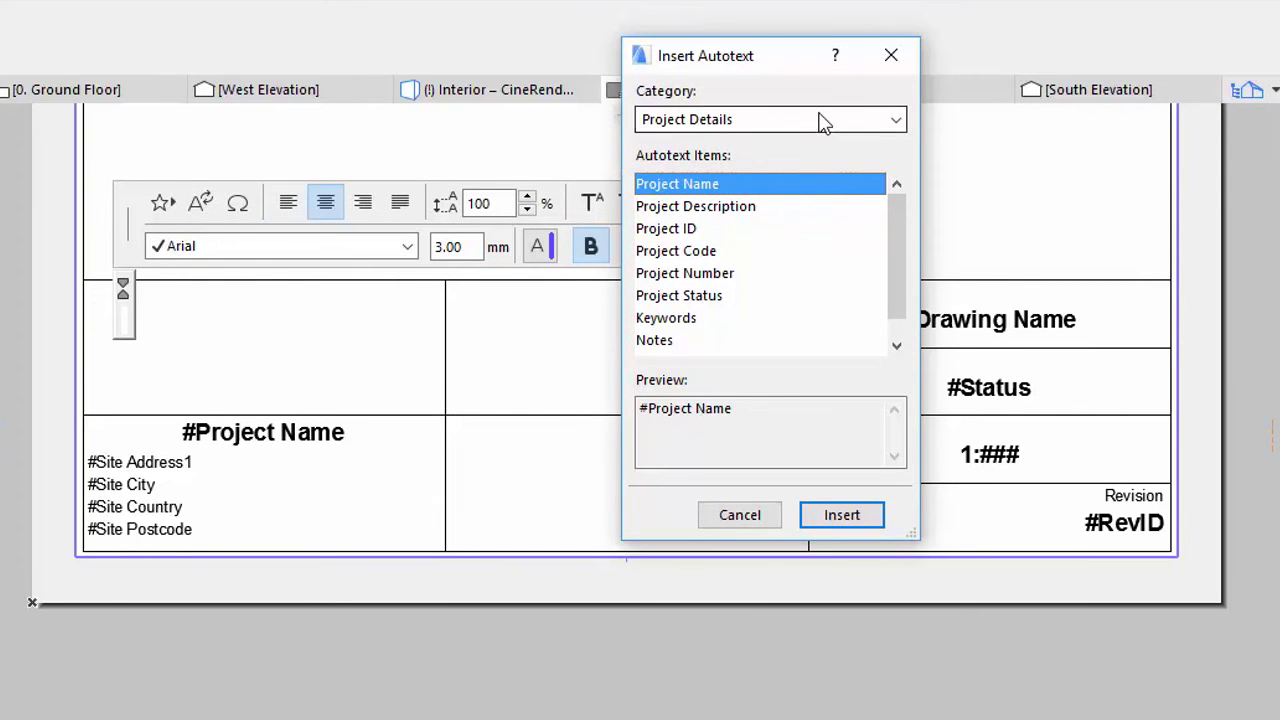
{"action": "left_click", "coordinate": [895, 121]}
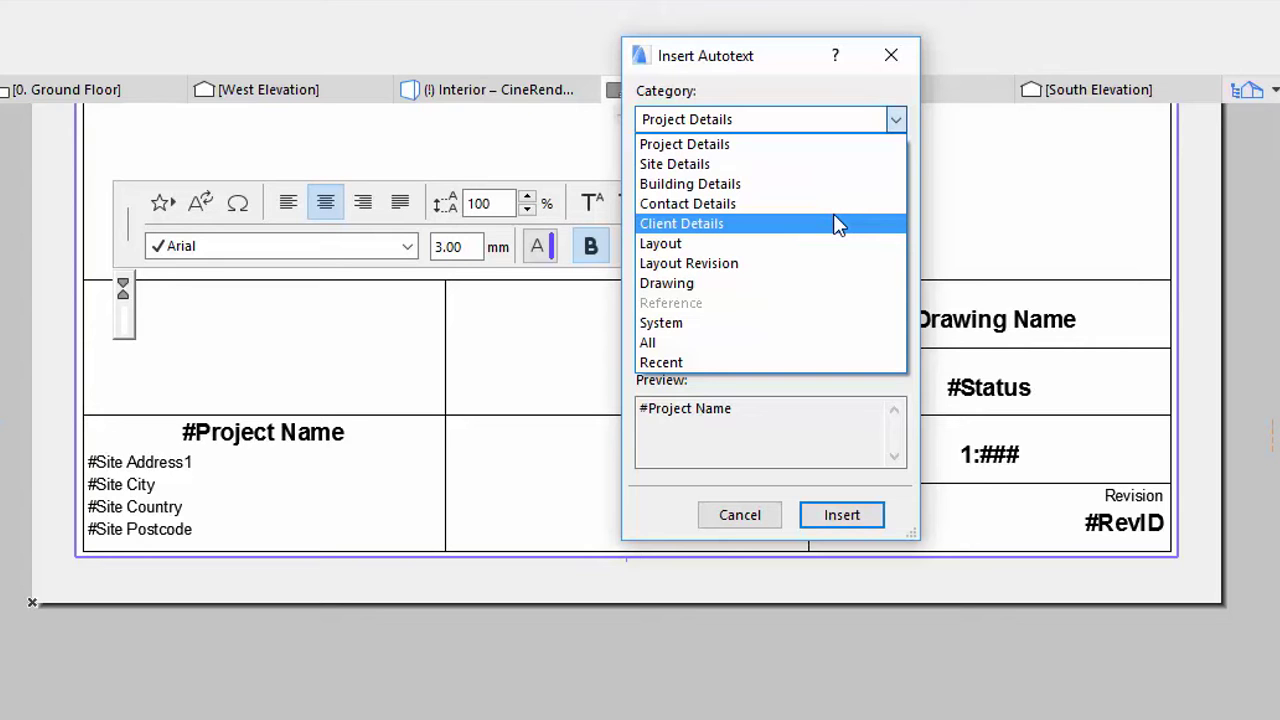
{"action": "left_click", "coordinate": [838, 223]}
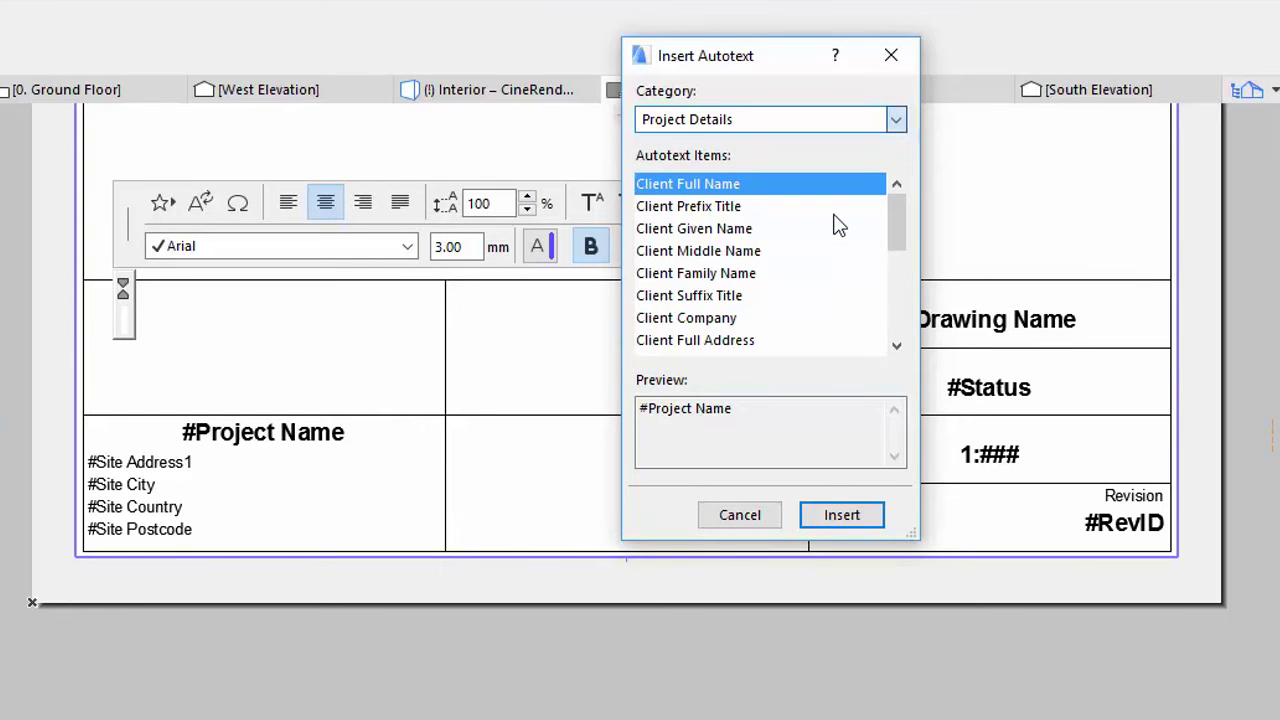
{"action": "left_click", "coordinate": [798, 184]}
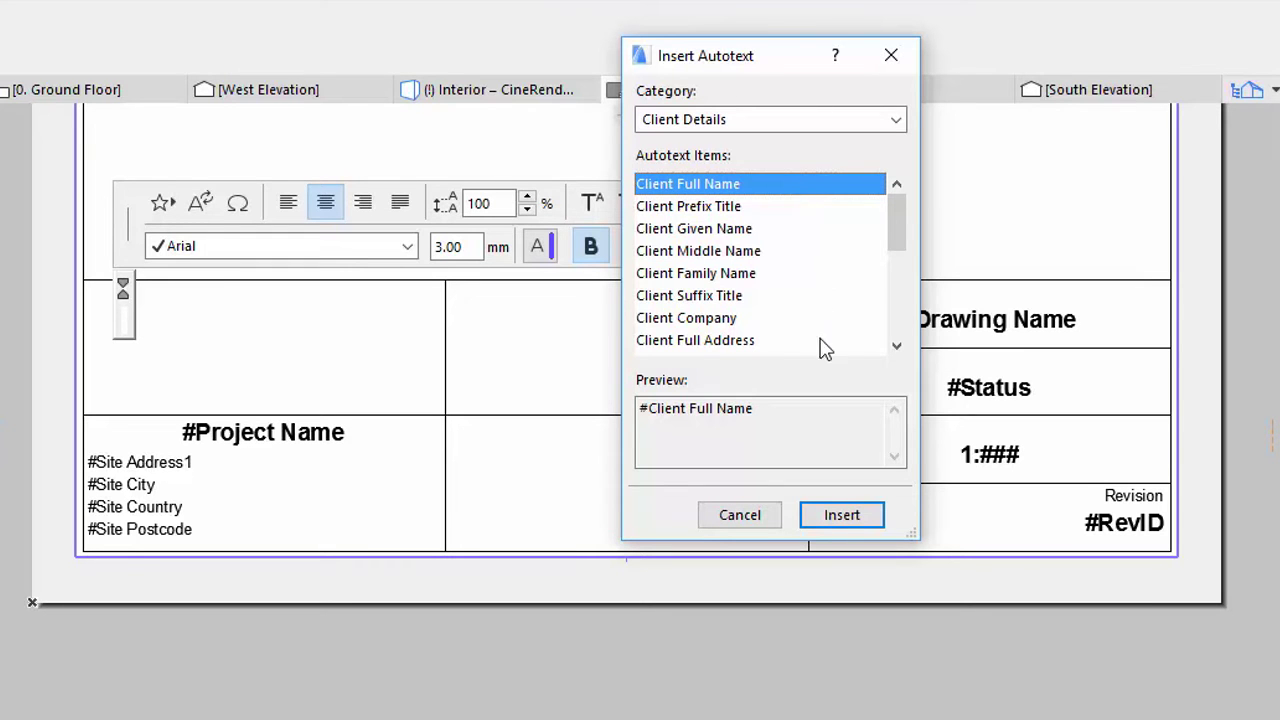
{"action": "left_click", "coordinate": [840, 515]}
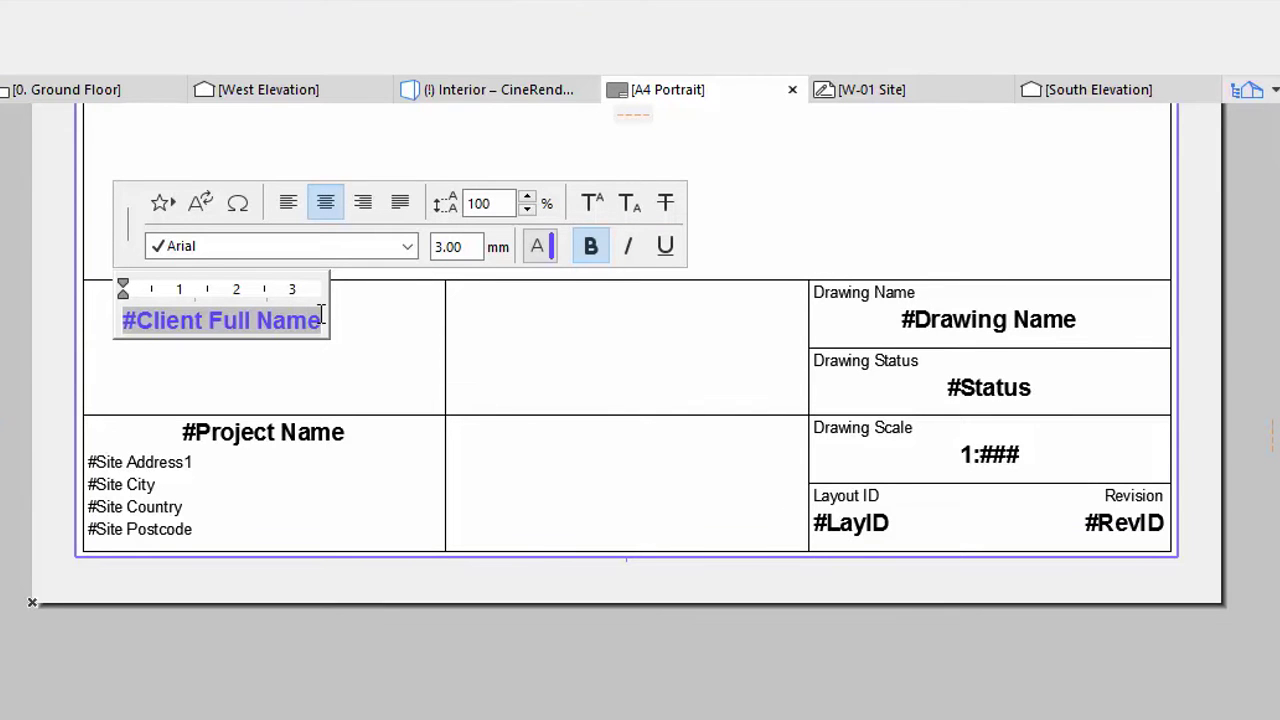
- Make the Client Full Name text use the black pen
{"action": "left_click", "coordinate": [240, 322]}
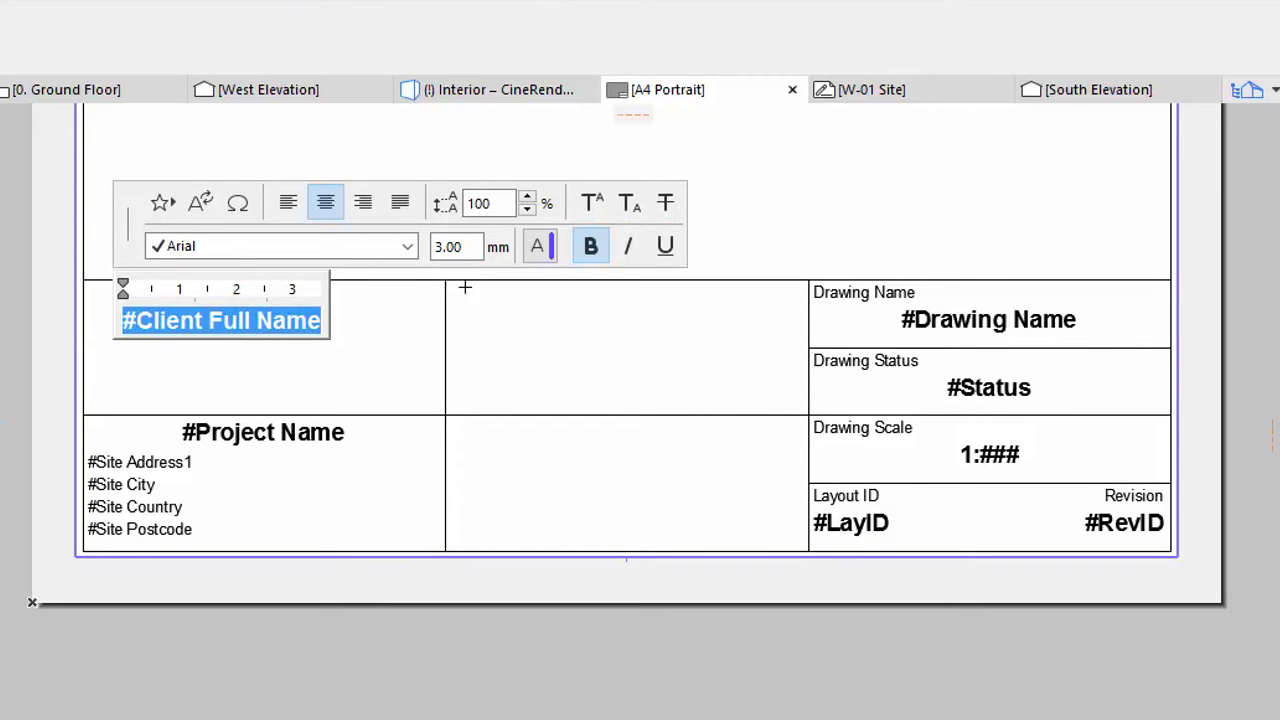
{"action": "left_click", "coordinate": [552, 250]}
{"action": "left_click", "coordinate": [572, 240]}
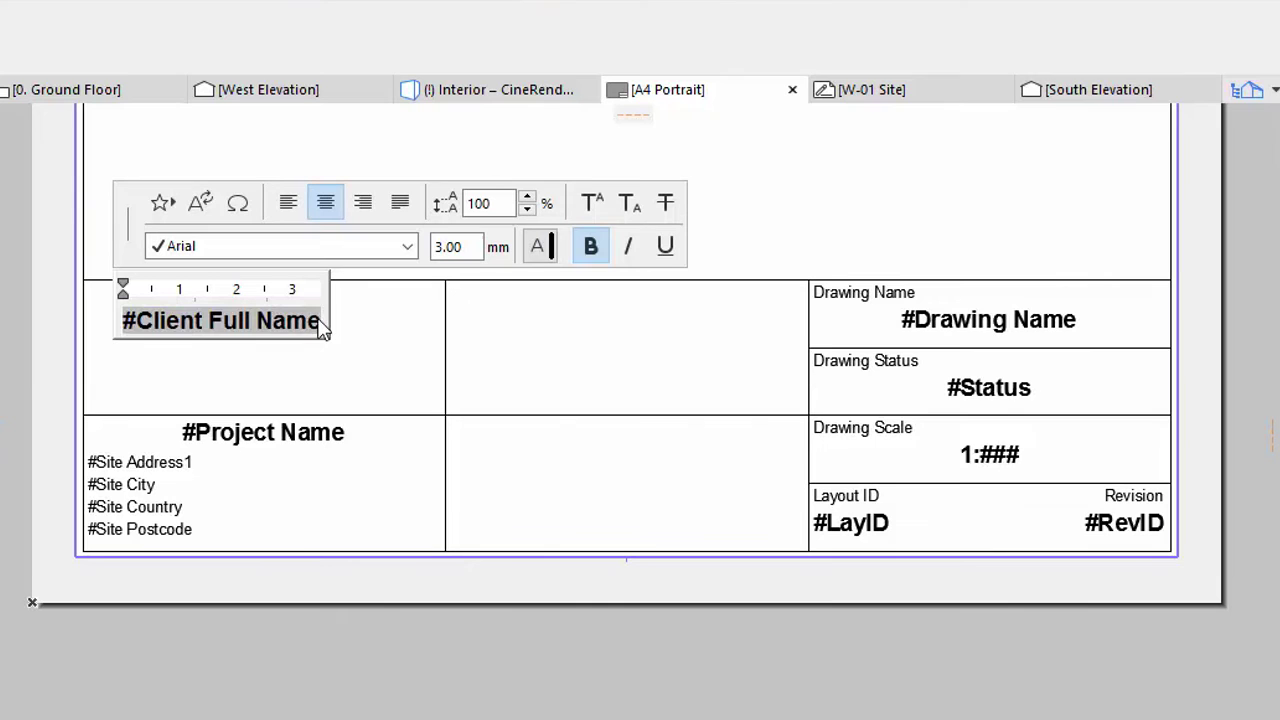
- Add a Client Address1 autotext line beneath the name at 2.00 mm, not bold
{"action": "key", "text": "Return"}
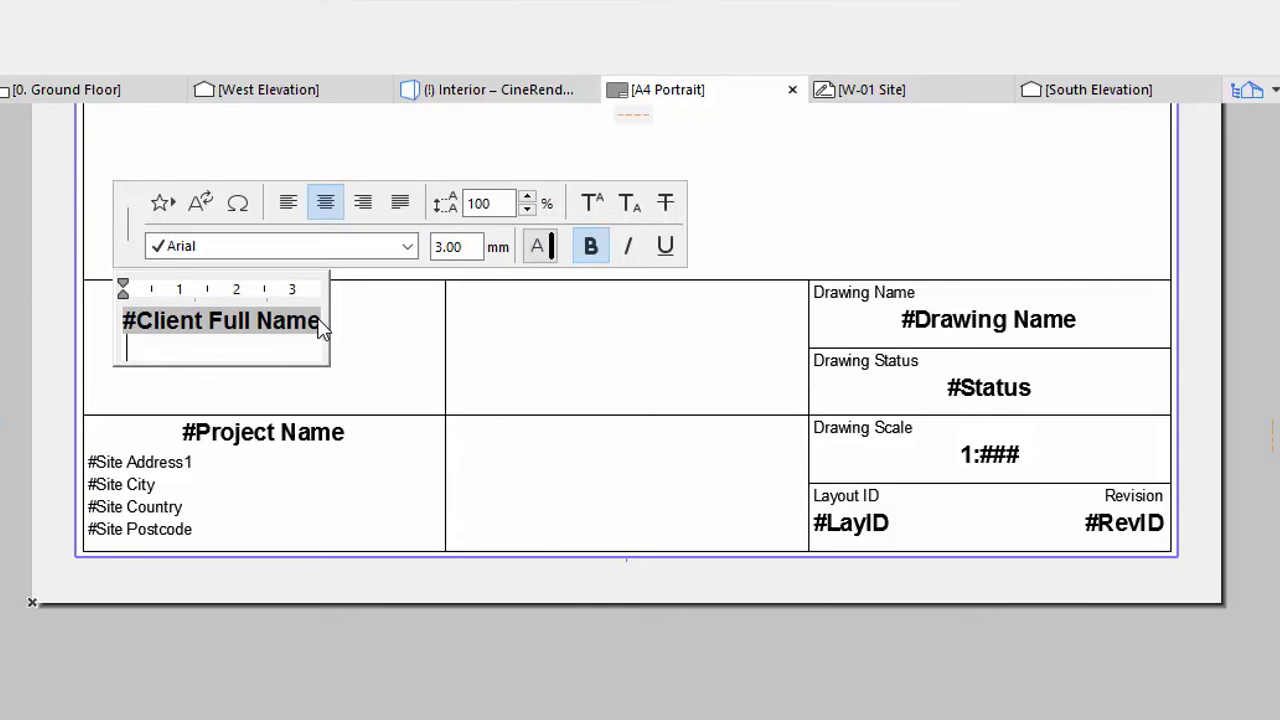
{"action": "left_click", "coordinate": [203, 203]}
{"action": "scroll", "coordinate": [906, 243], "scroll_direction": "down", "scroll_amount": 1}
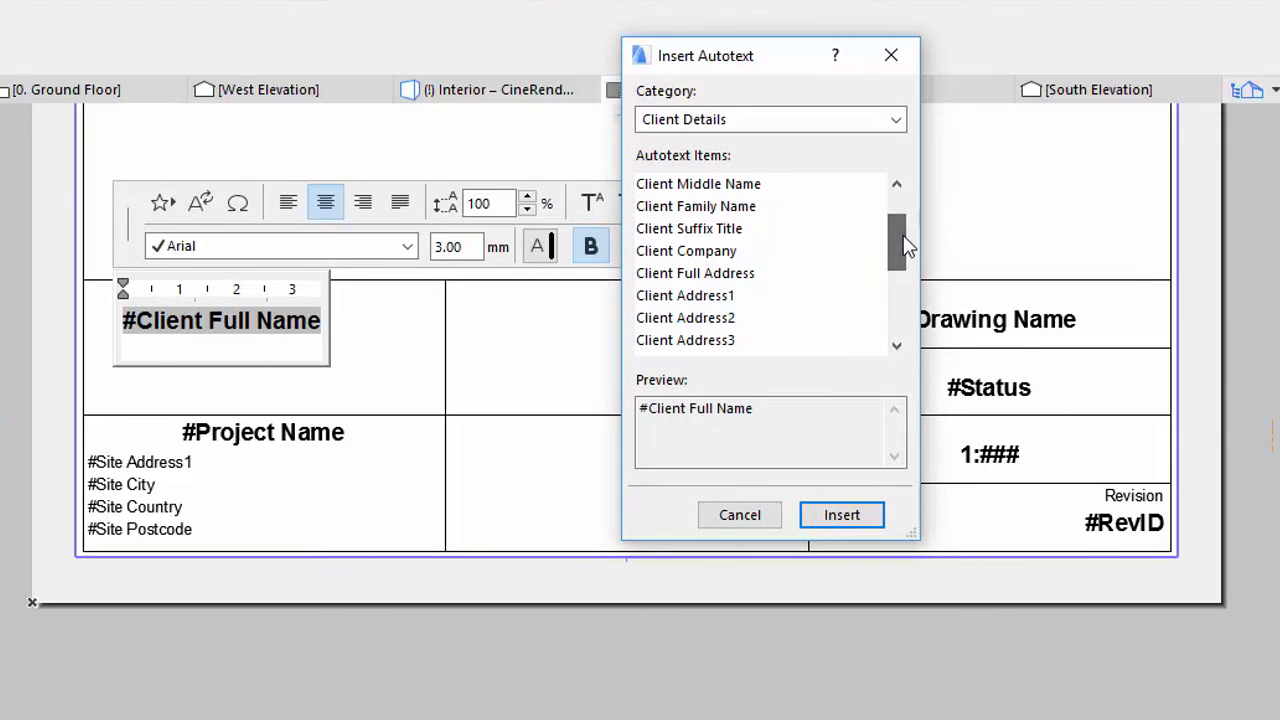
{"action": "left_click", "coordinate": [747, 301]}
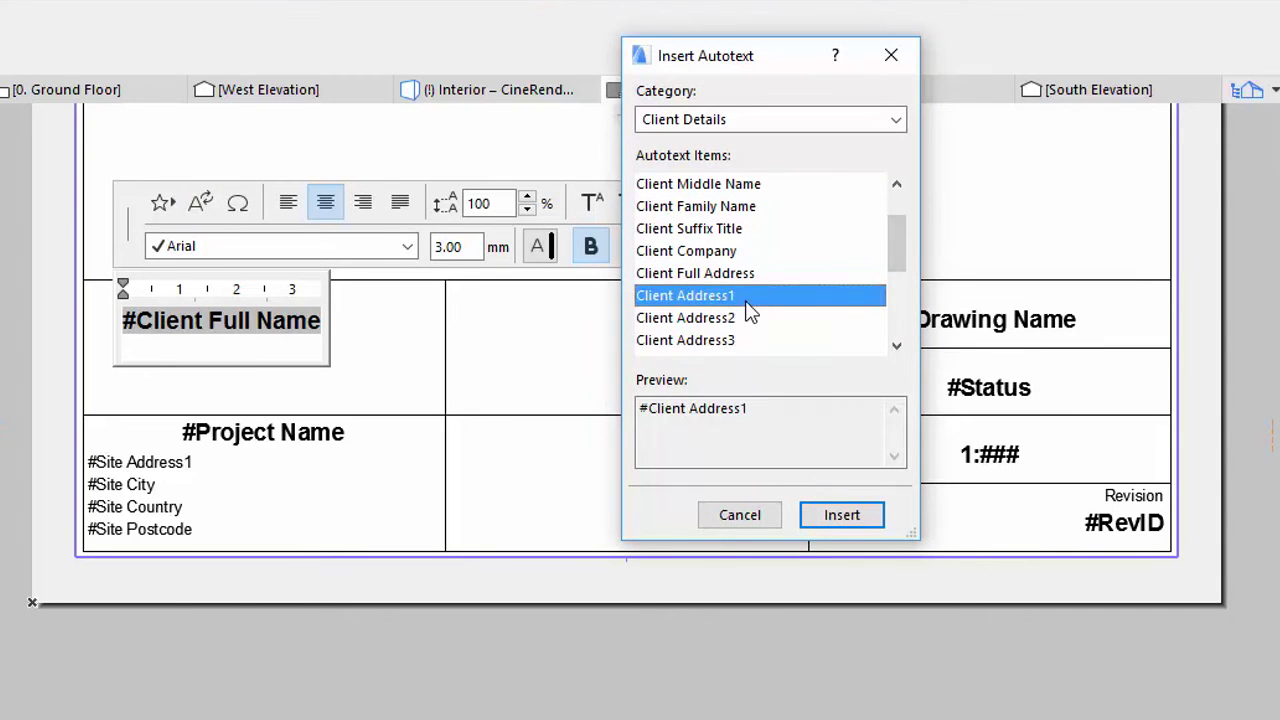
{"action": "left_click", "coordinate": [838, 516]}
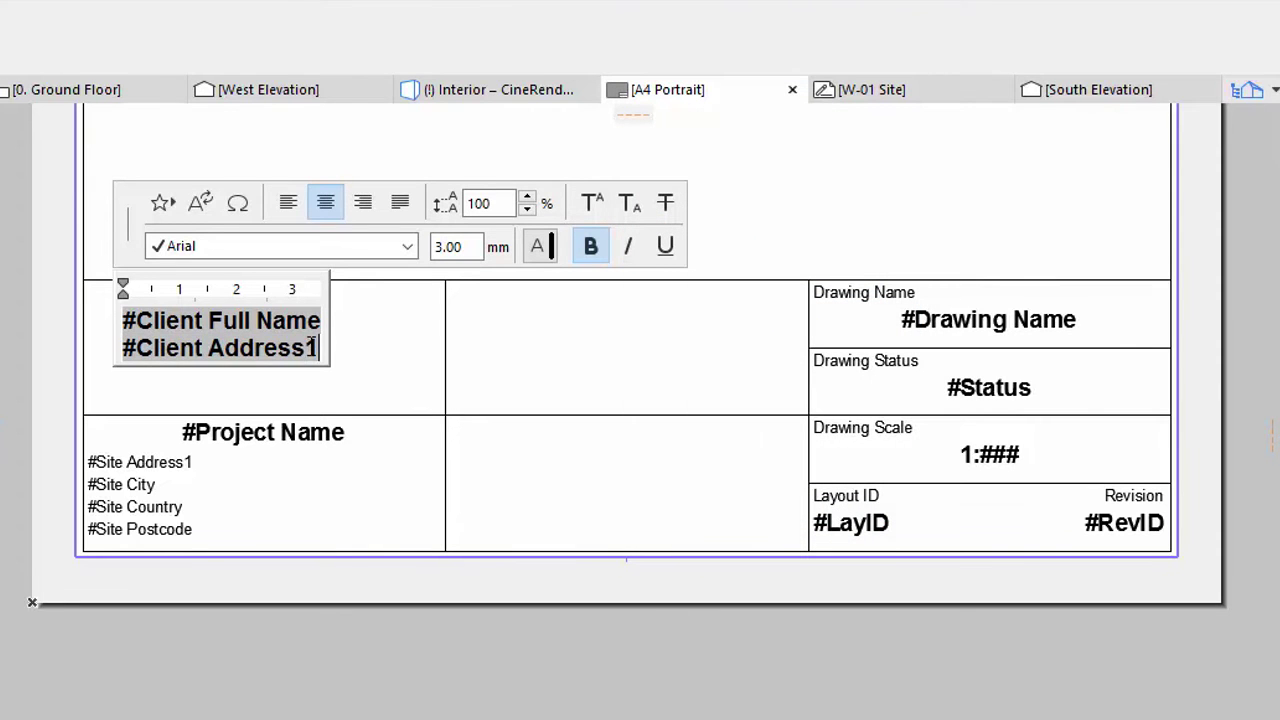
{"action": "left_click_drag", "start_coordinate": [124, 348], "coordinate": [298, 350]}
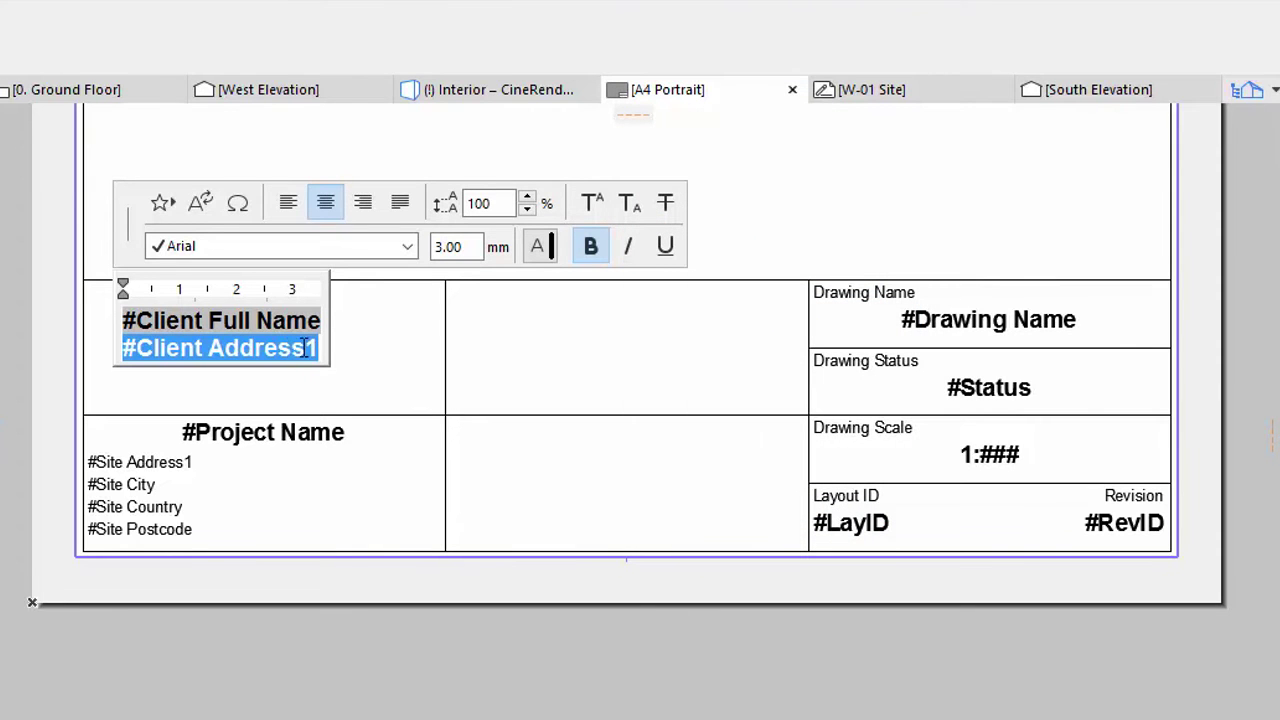
{"action": "left_click", "coordinate": [473, 248]}
{"action": "type", "text": "2.00"}
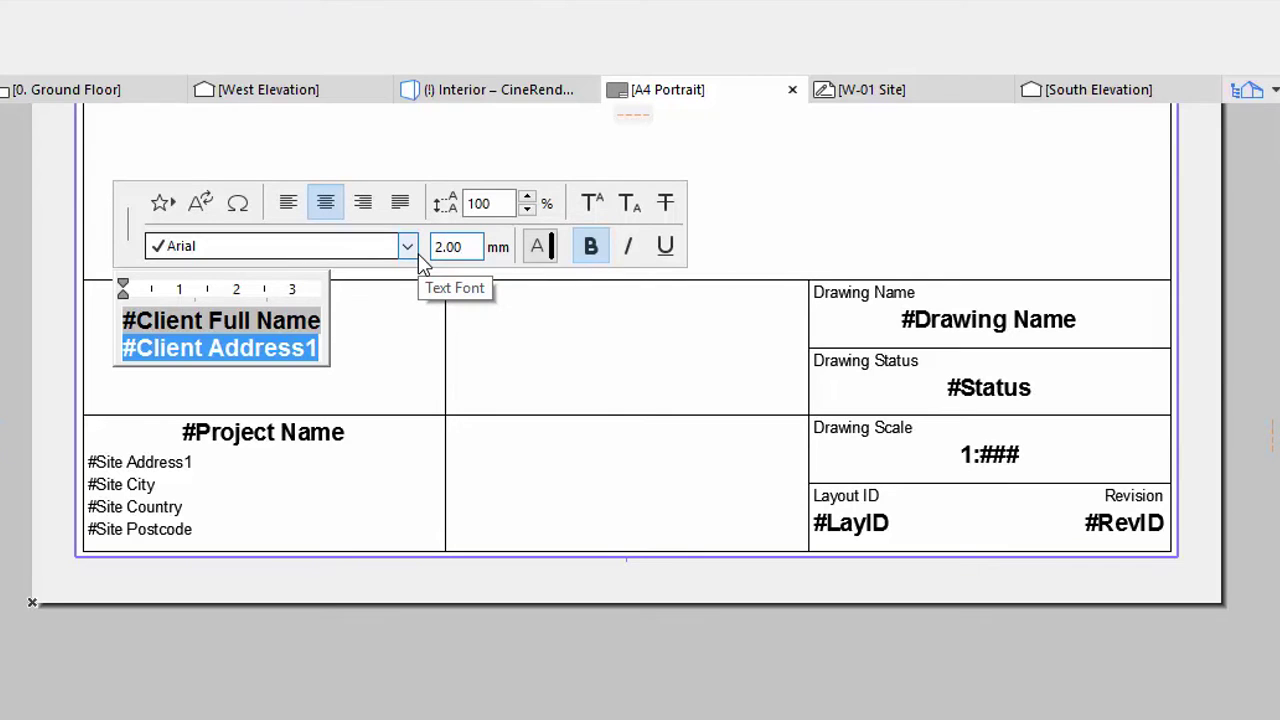
{"action": "key", "text": "Return"}
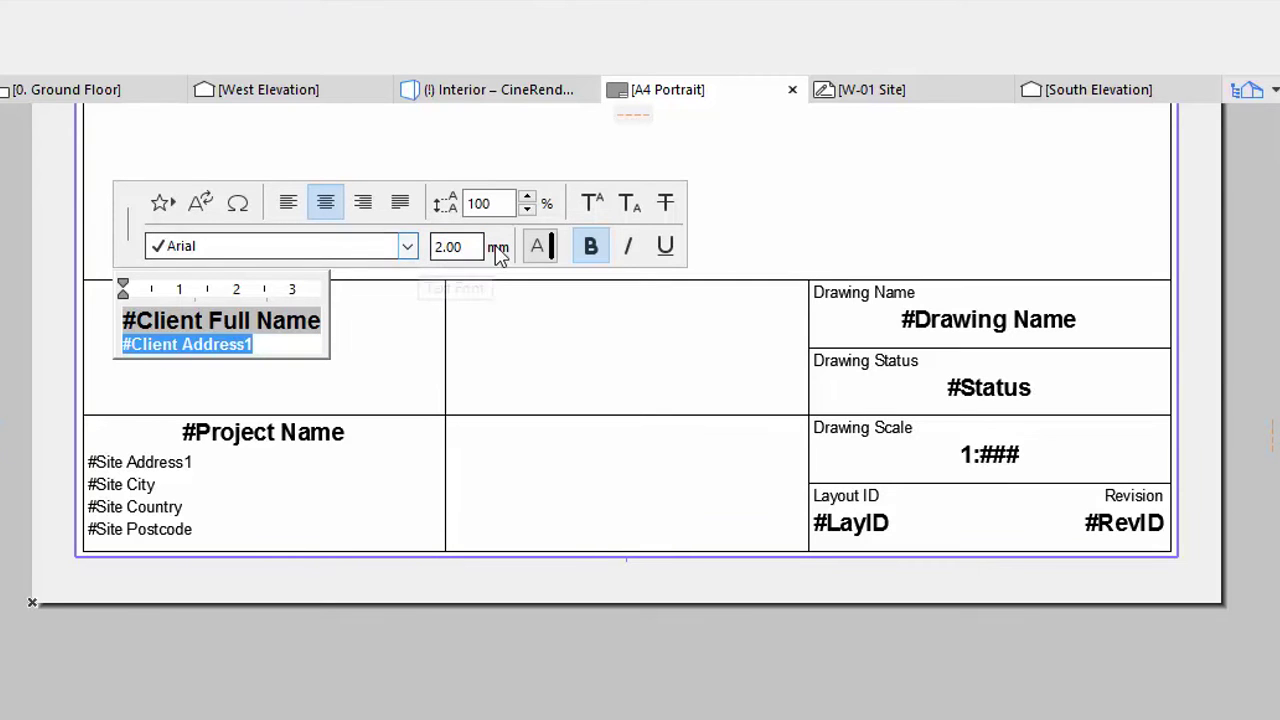
{"action": "left_click", "coordinate": [585, 250]}
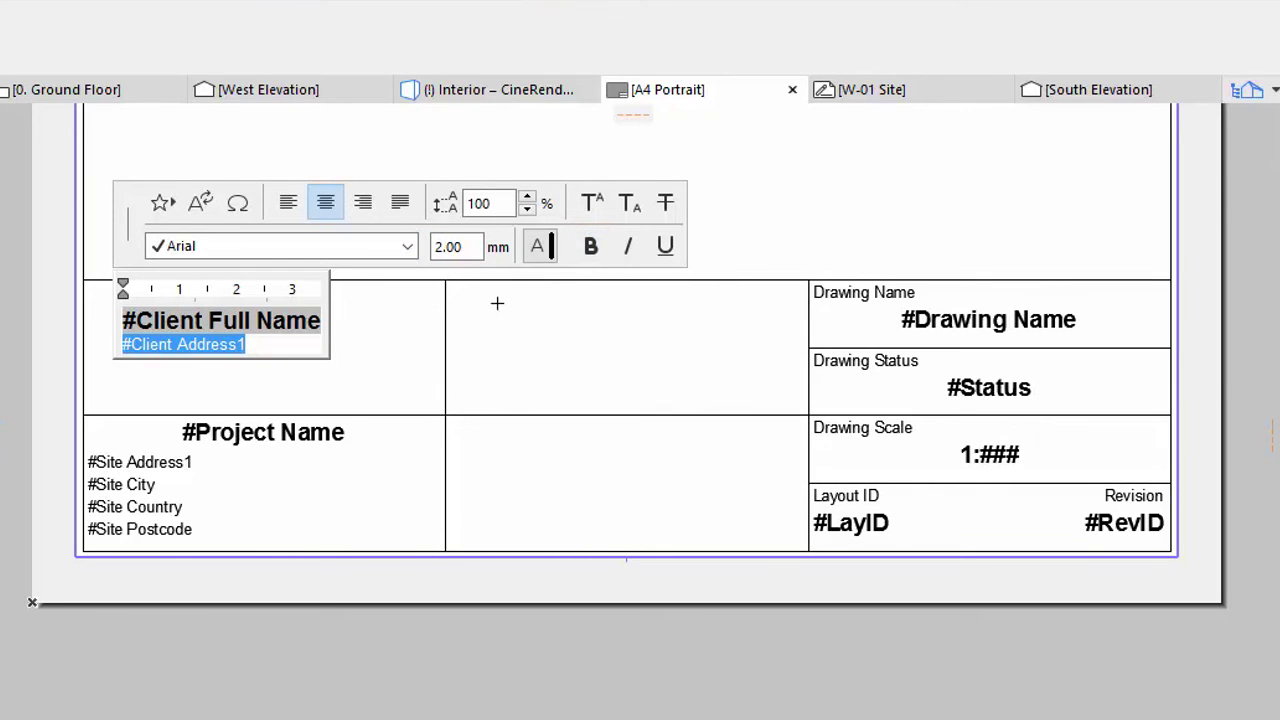
- Add Client City and Client Country autotext lines below the address
{"action": "left_click", "coordinate": [280, 344]}
{"action": "key", "text": "Return"}
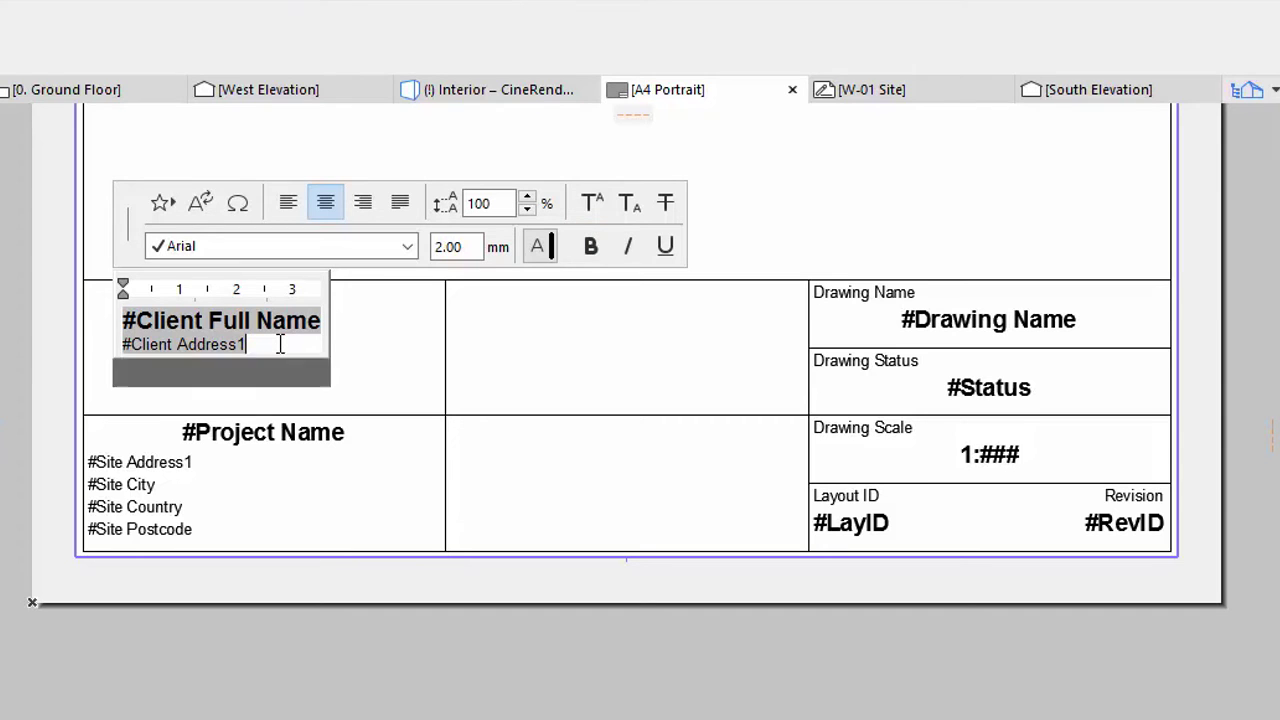
{"action": "left_click", "coordinate": [200, 204]}
{"action": "left_click_drag", "start_coordinate": [898, 215], "coordinate": [909, 263]}
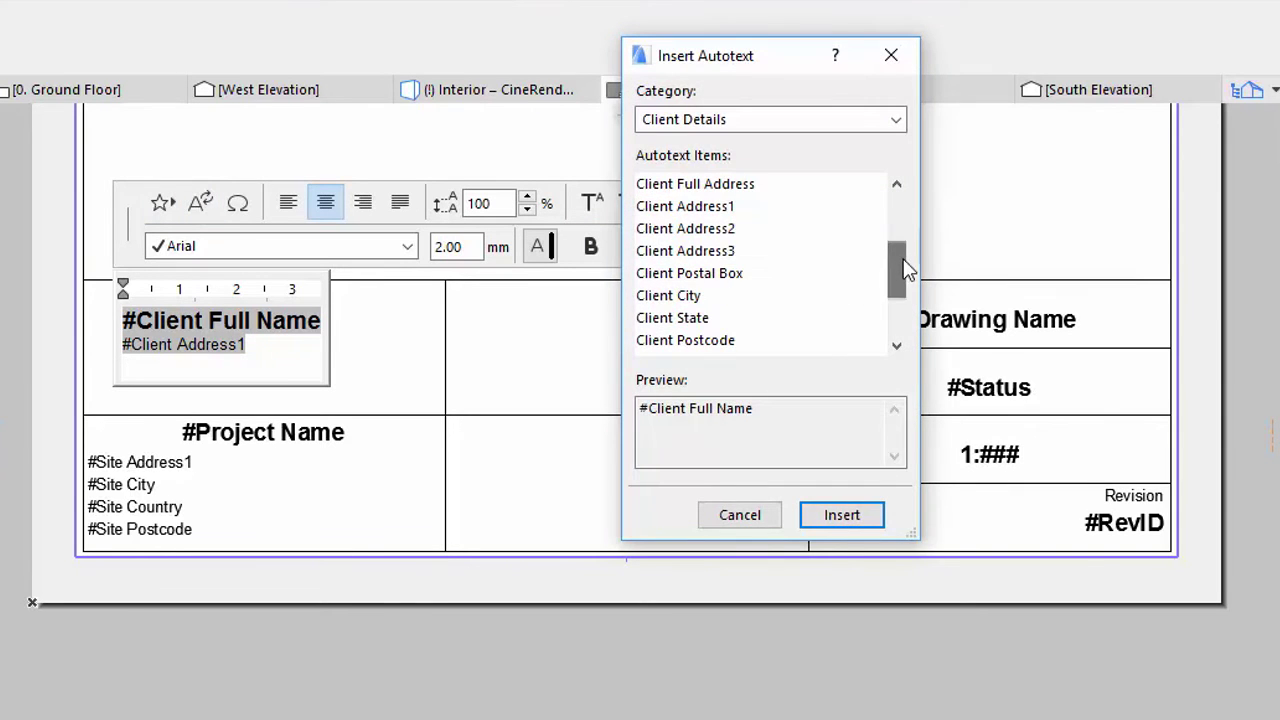
{"action": "left_click", "coordinate": [729, 299]}
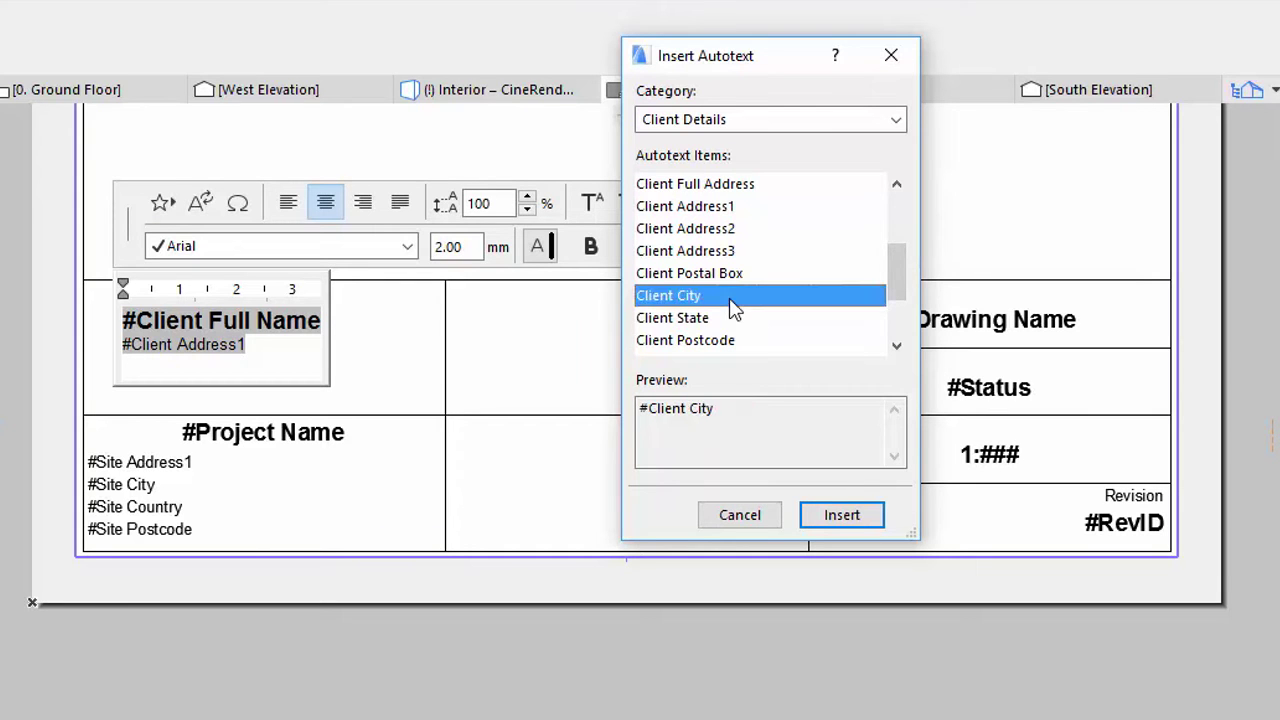
{"action": "left_click", "coordinate": [841, 516]}
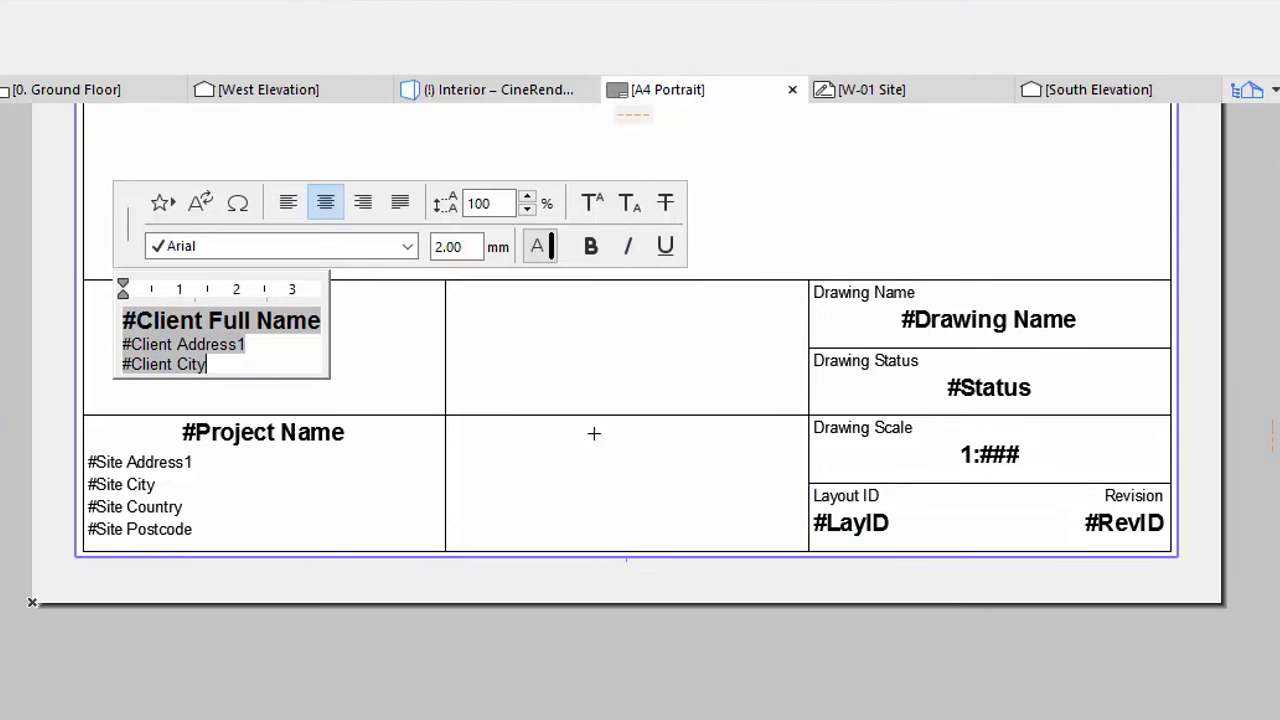
{"action": "key", "text": "Return"}
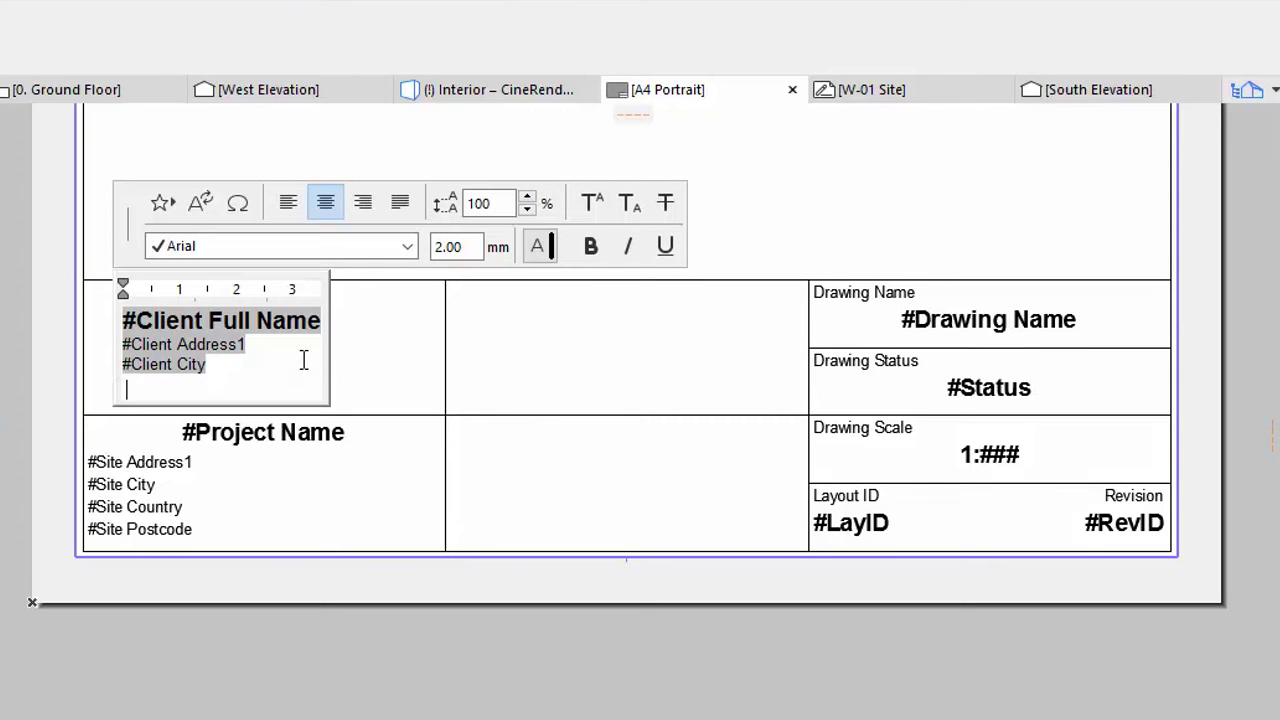
{"action": "left_click", "coordinate": [201, 204]}
{"action": "left_click_drag", "start_coordinate": [897, 205], "coordinate": [909, 278]}
{"action": "left_click", "coordinate": [765, 276]}
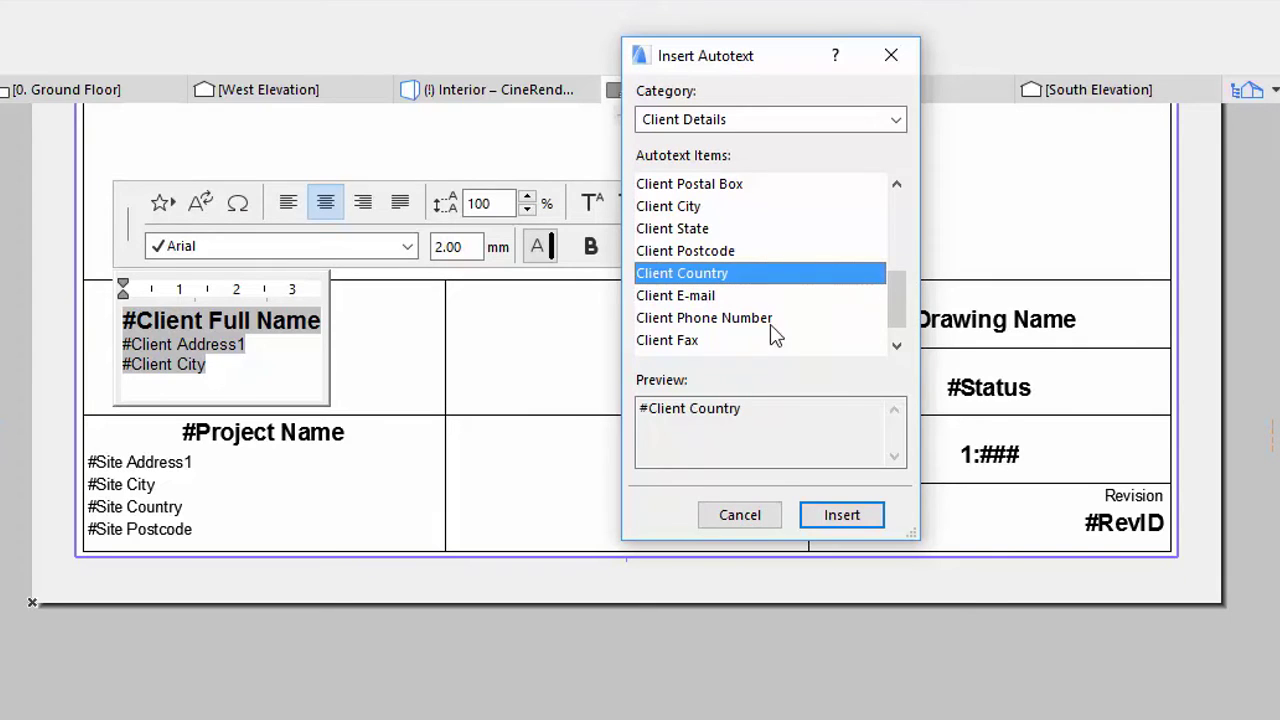
{"action": "left_click", "coordinate": [852, 514]}
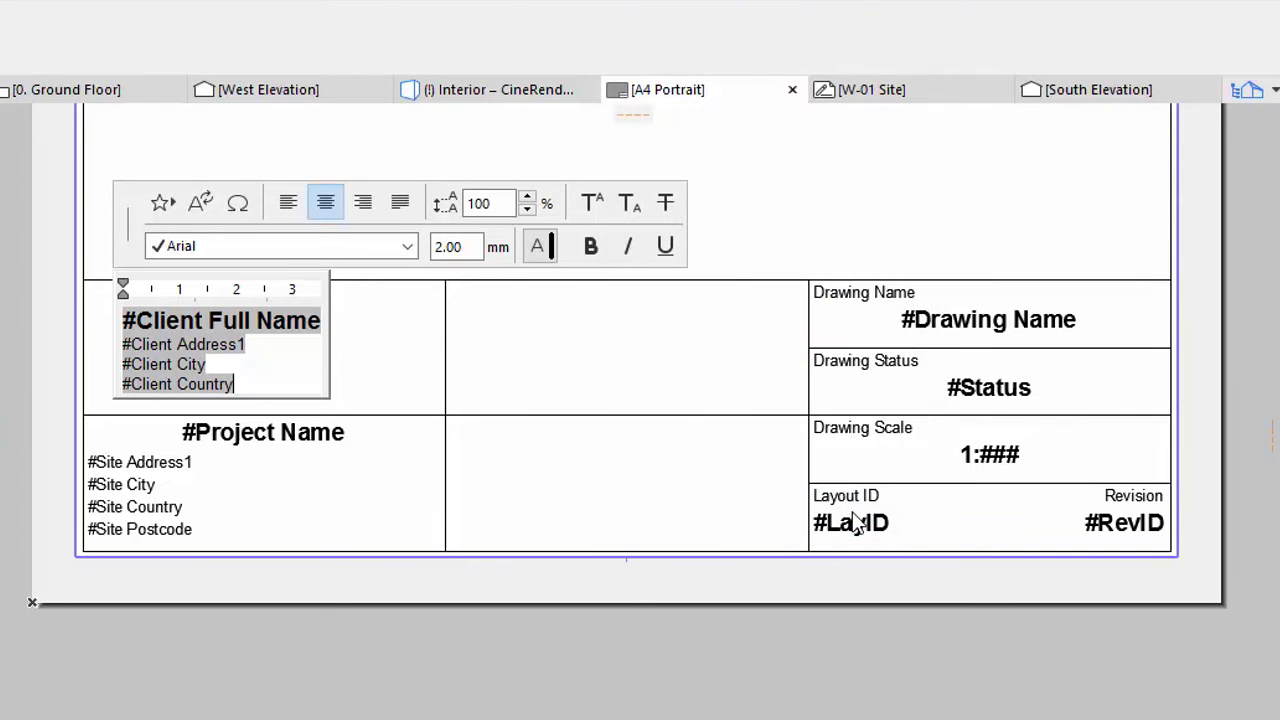
- Add a Client Postcode autotext line and finish editing the client text block
{"action": "key", "text": "Return"}
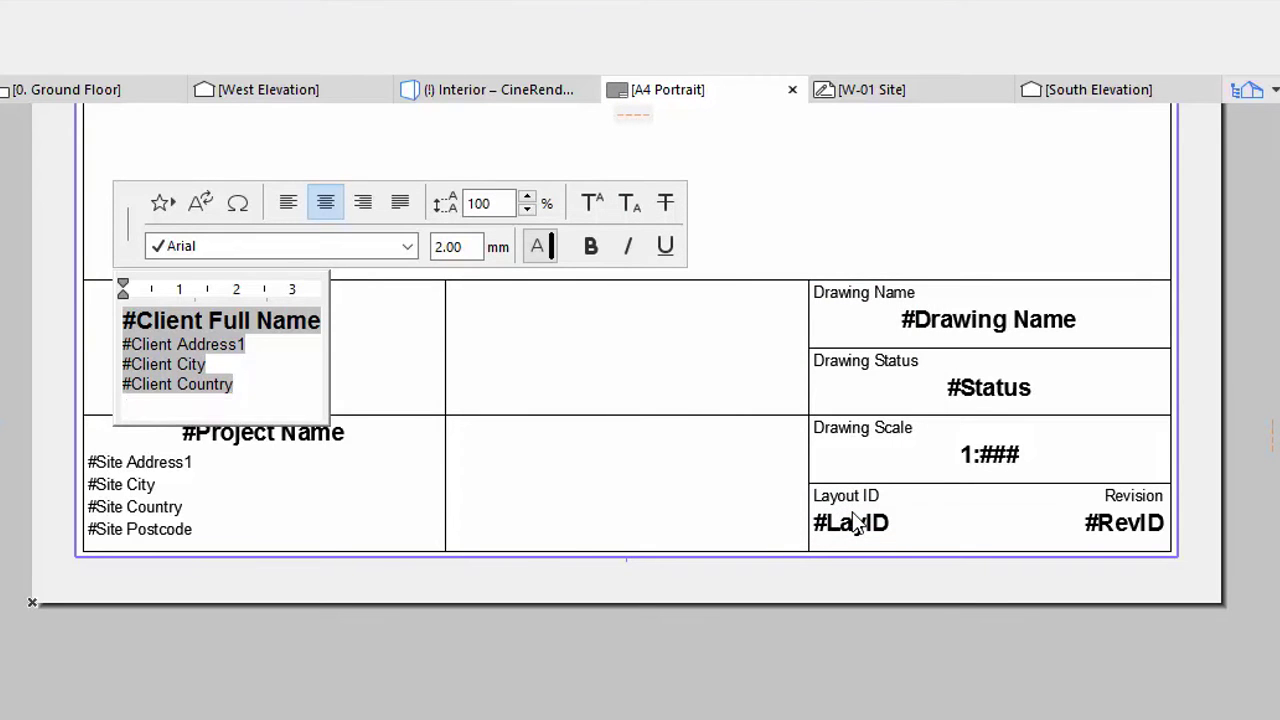
{"action": "left_click", "coordinate": [200, 205]}
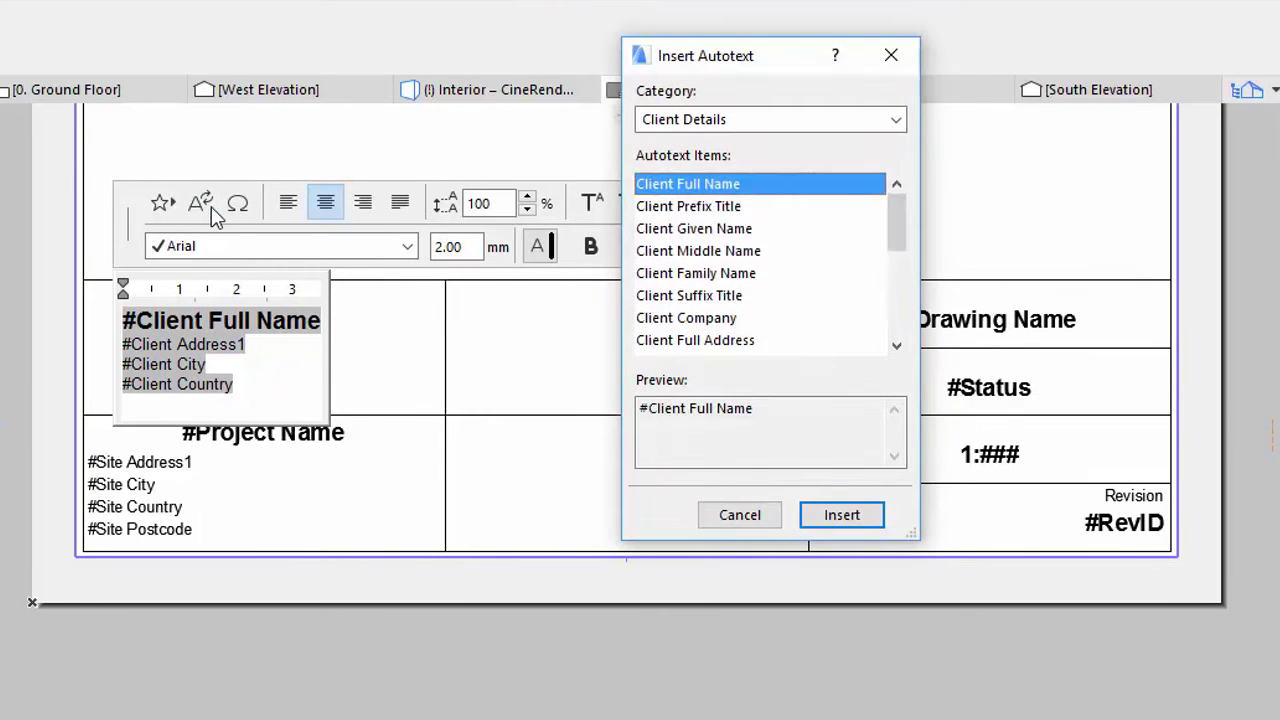
{"action": "left_click_drag", "start_coordinate": [906, 215], "coordinate": [904, 288]}
{"action": "left_click", "coordinate": [765, 281]}
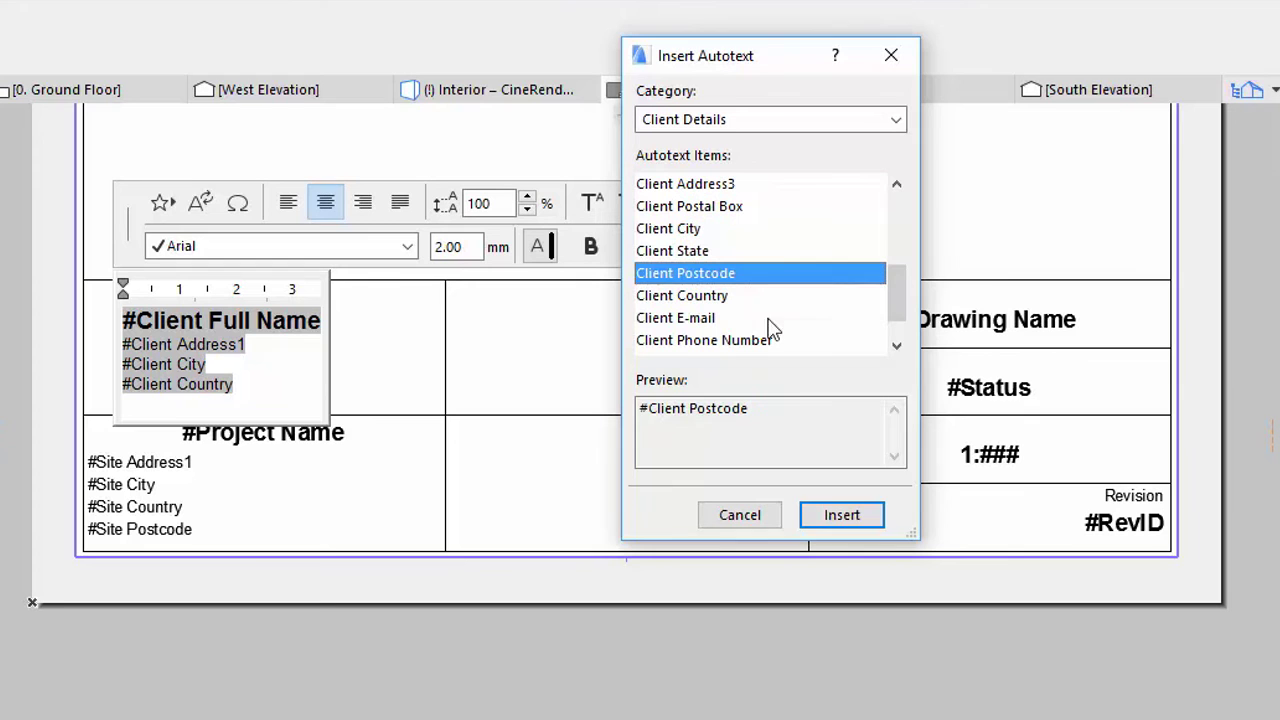
{"action": "left_click", "coordinate": [842, 515]}
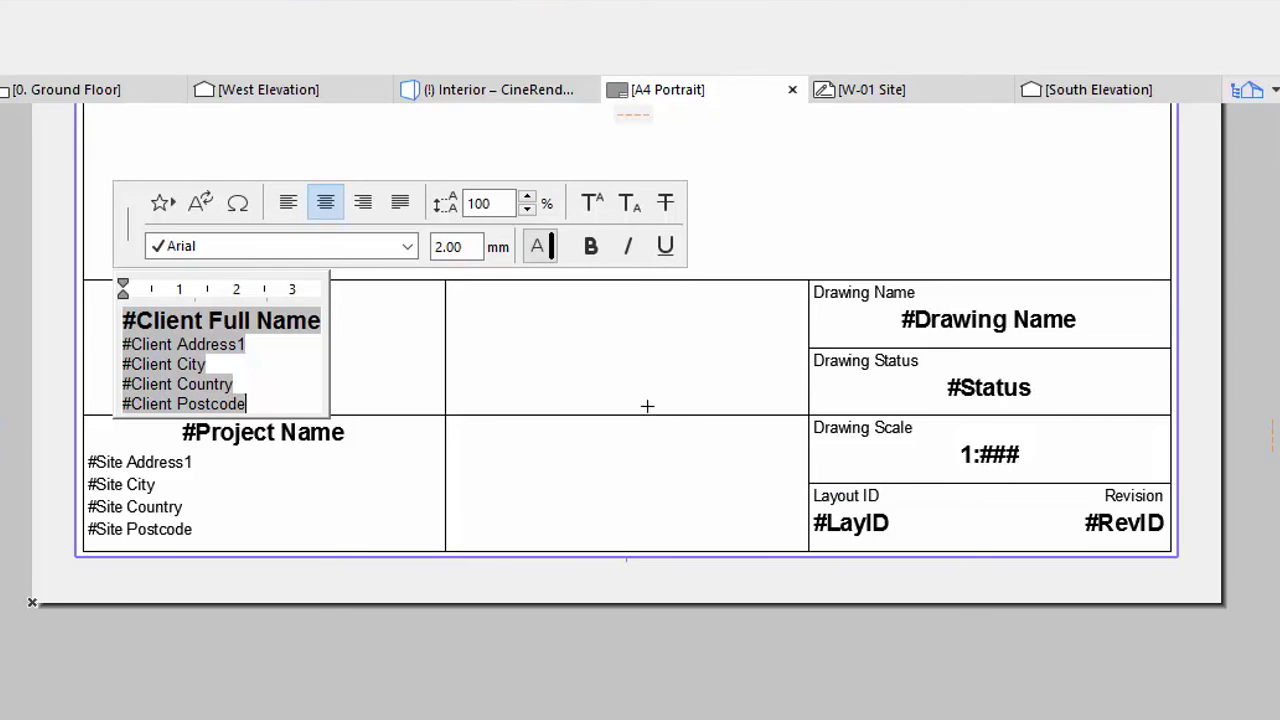
{"action": "left_click", "coordinate": [413, 340]}
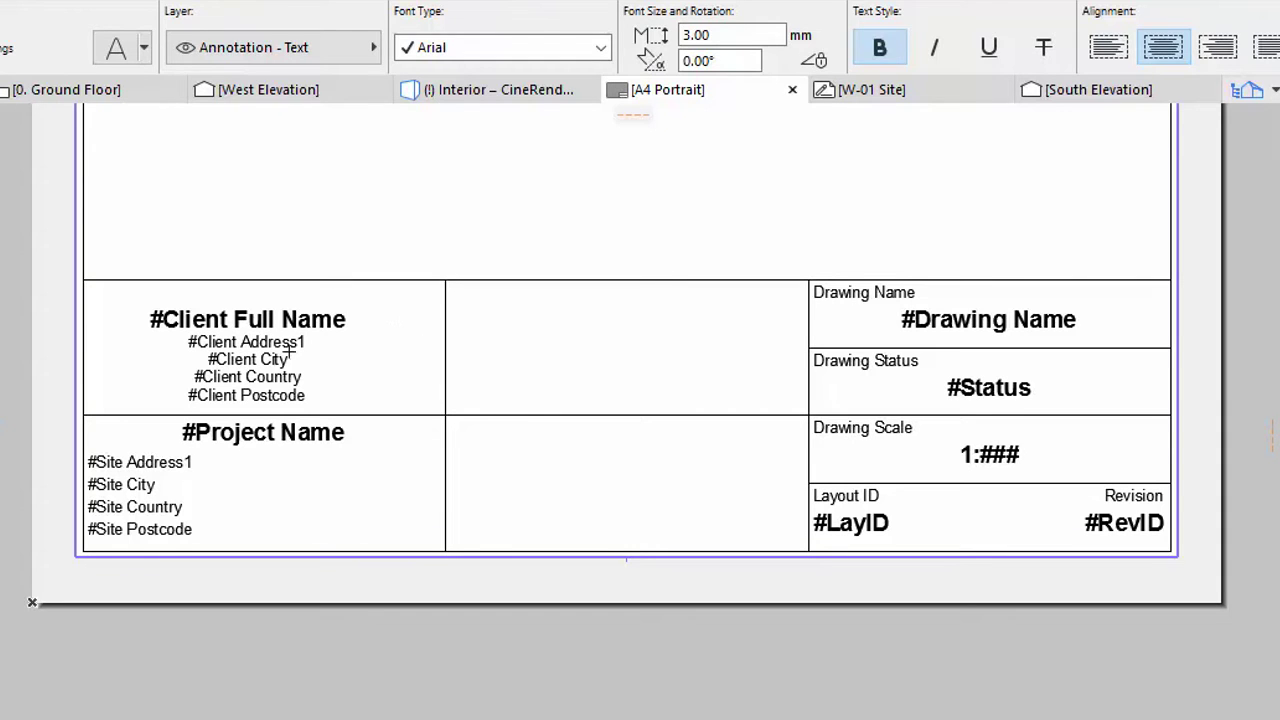
{"action": "key", "text": "Escape"}
- Move the client text block to the cell's top-left corner, stretch it to the right edge, and left-align it
{"action": "left_click", "coordinate": [254, 364]}
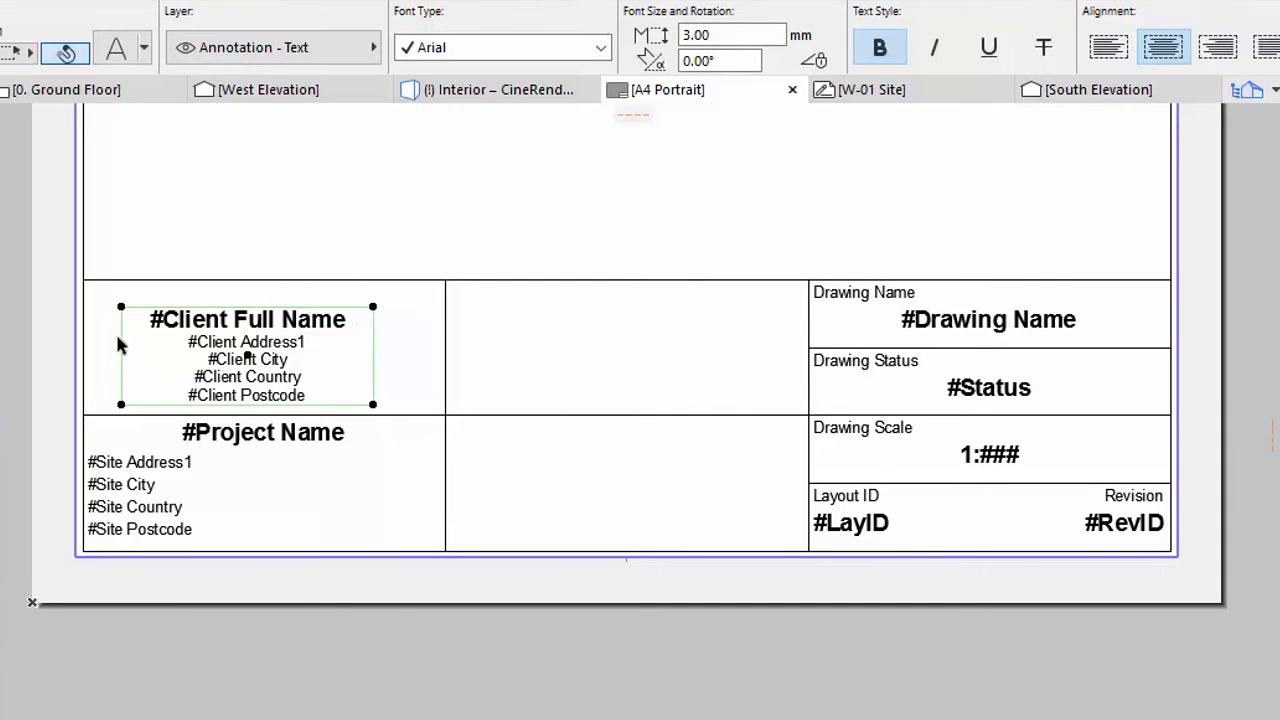
{"action": "left_click", "coordinate": [121, 306]}
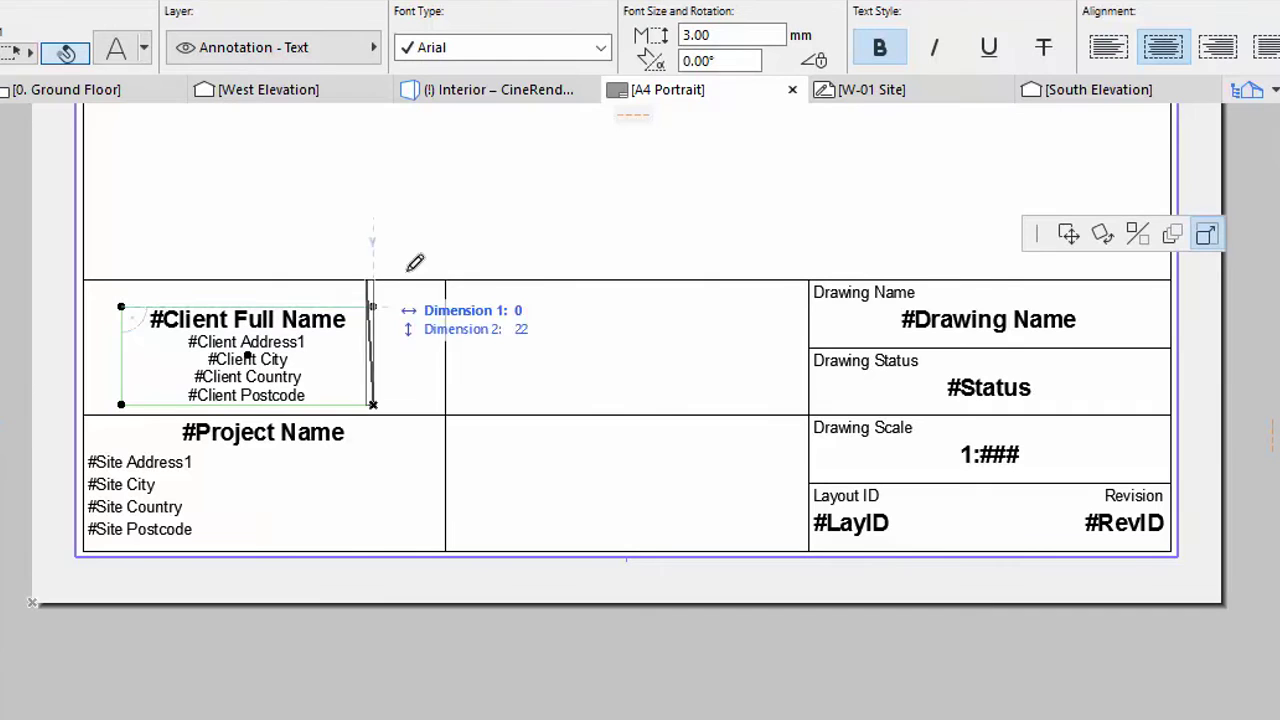
{"action": "left_click", "coordinate": [1064, 243]}
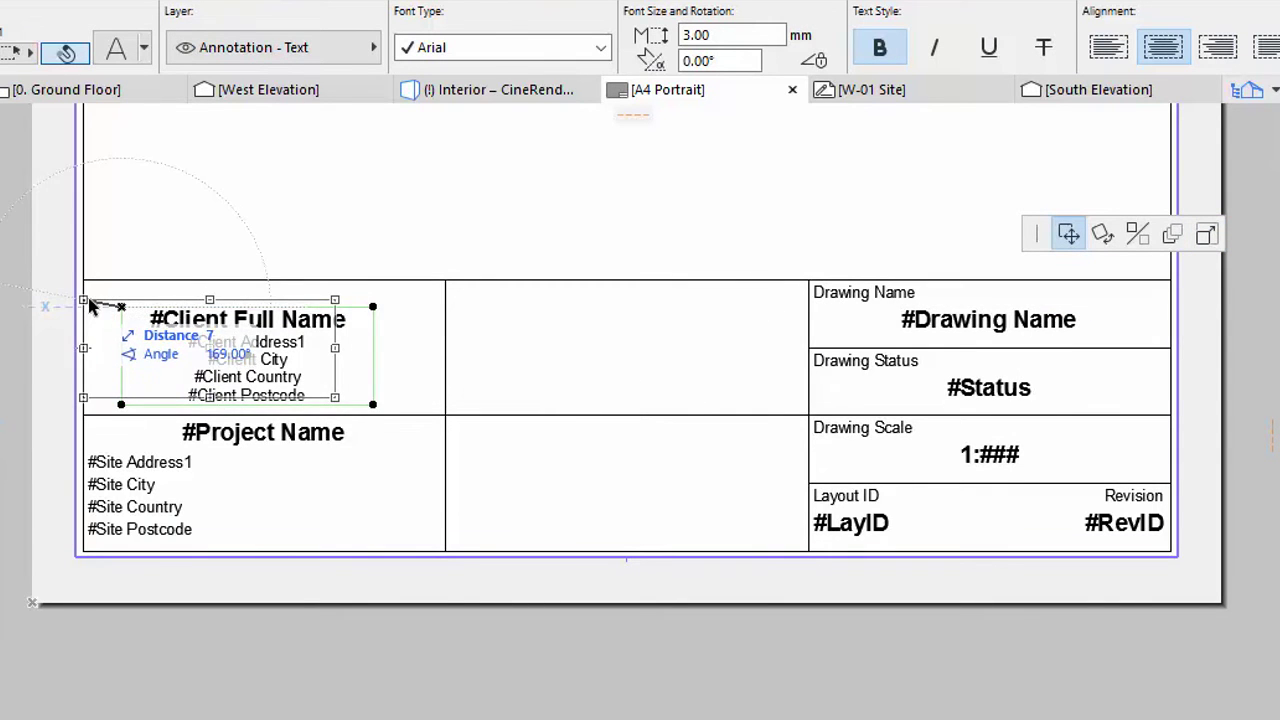
{"action": "left_click", "coordinate": [88, 302]}
{"action": "left_click", "coordinate": [335, 300]}
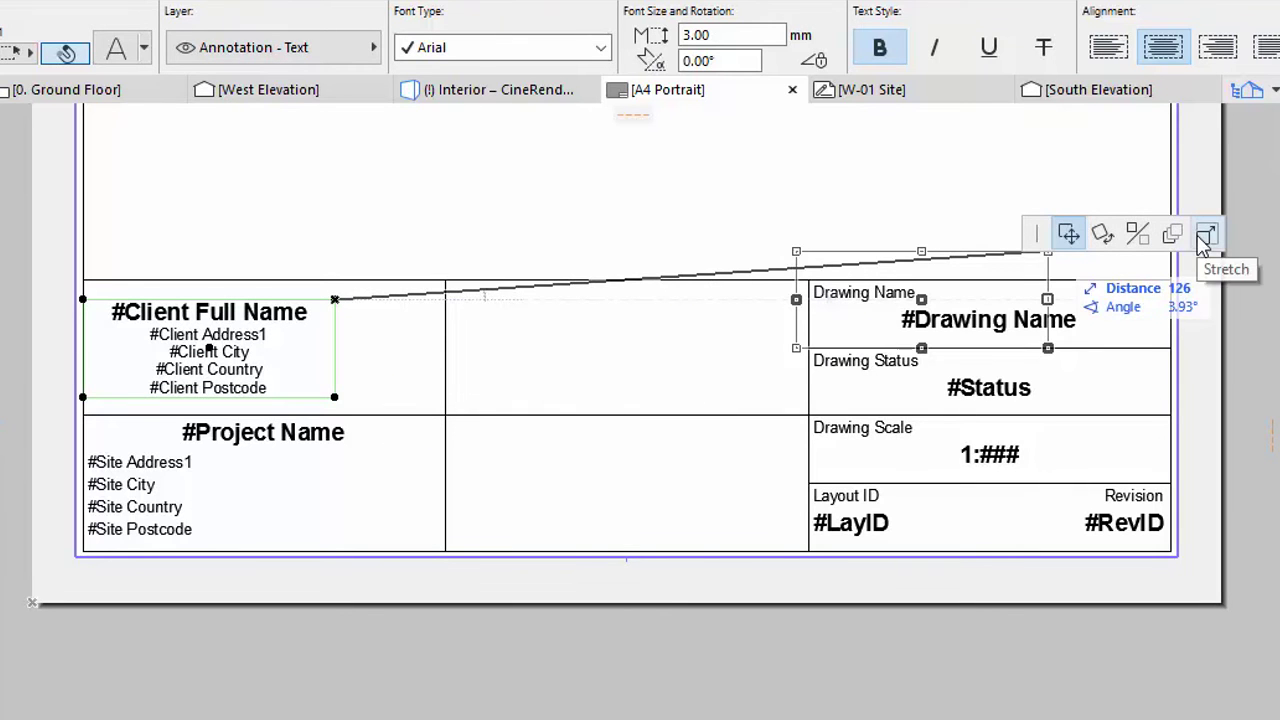
{"action": "left_click", "coordinate": [1205, 235]}
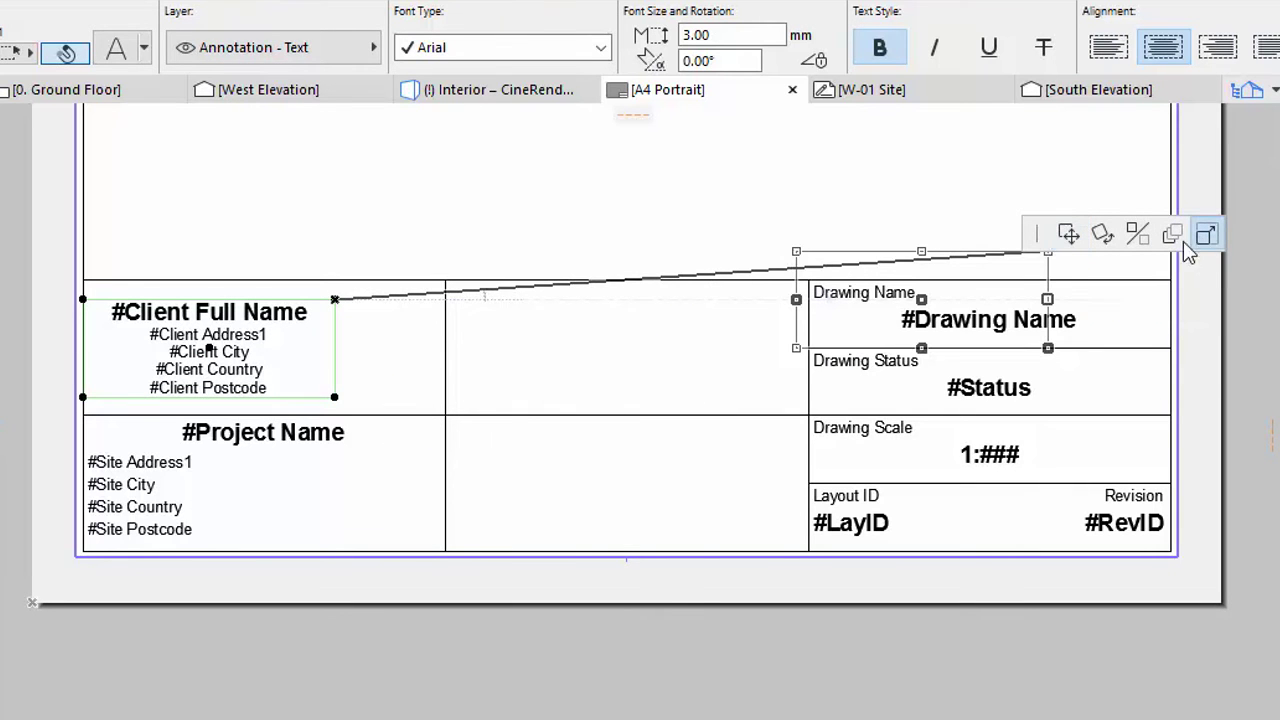
{"action": "left_click", "coordinate": [460, 289]}
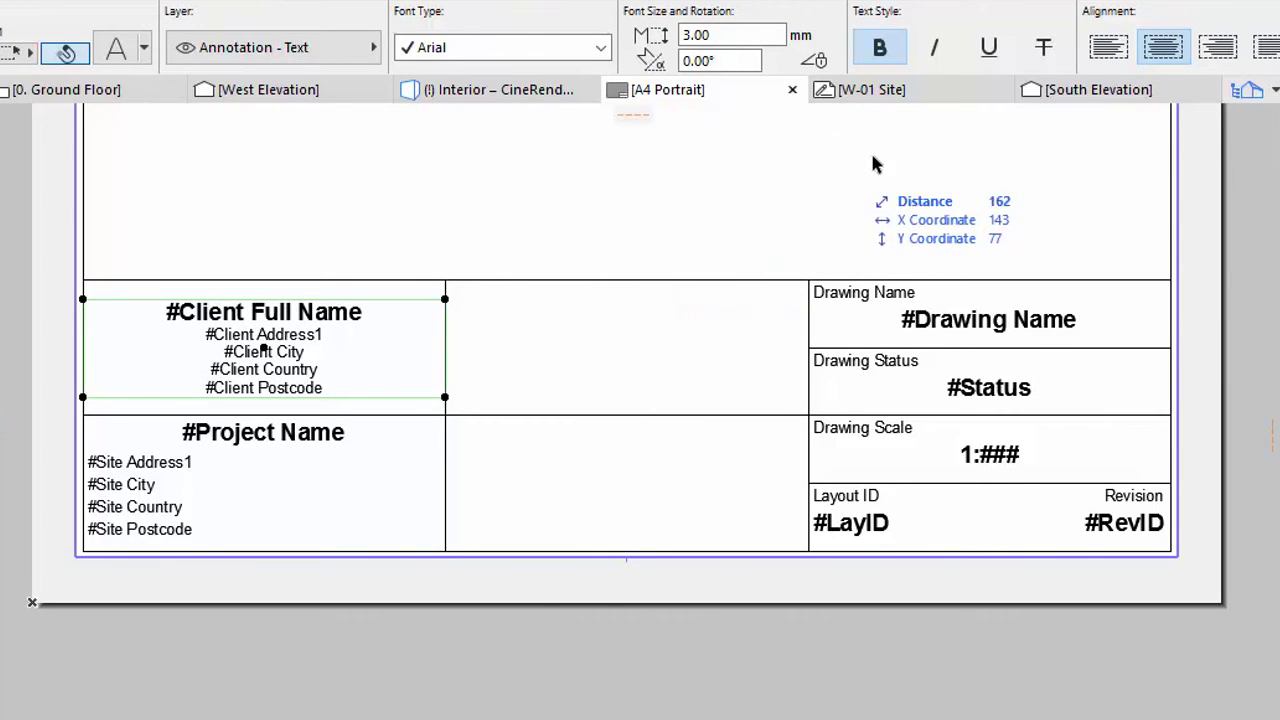
{"action": "left_click", "coordinate": [1106, 48]}
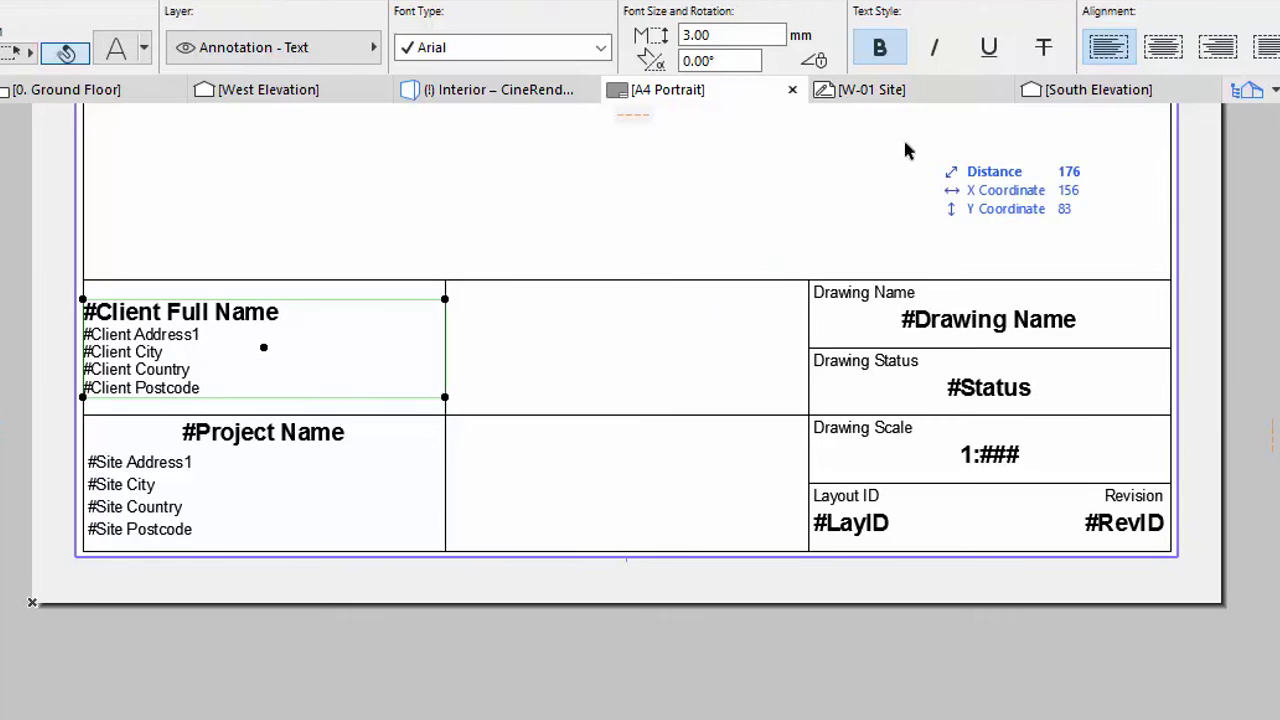
{"action": "left_click", "coordinate": [881, 174]}
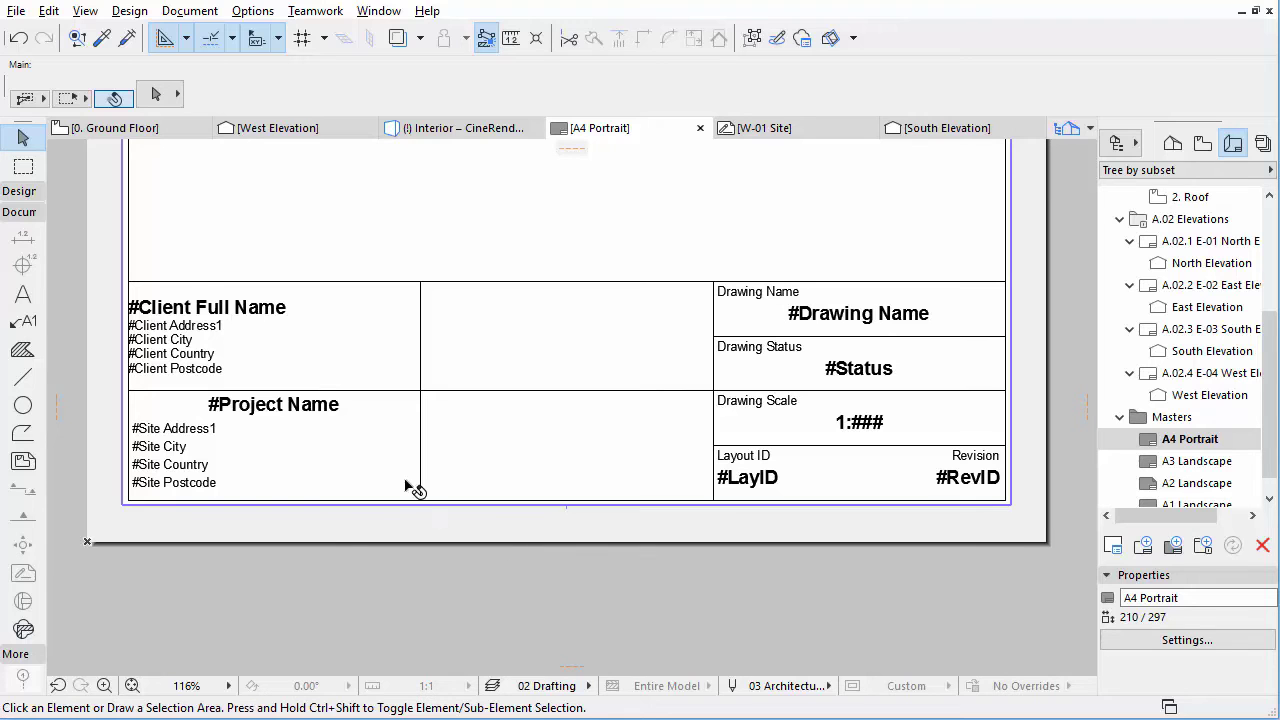
- Enter 'Training Series 3' as the Project Name in File > Info > Project Info
{"action": "left_click", "coordinate": [16, 12]}
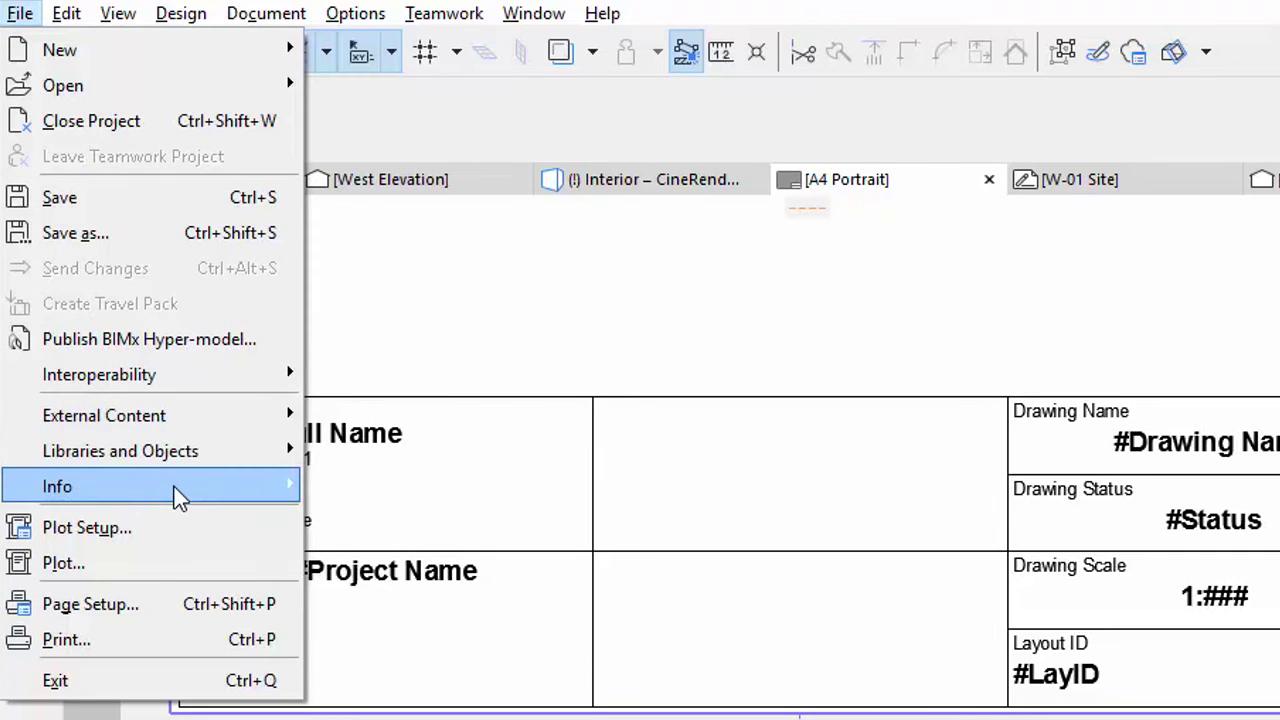
{"action": "mouse_move", "coordinate": [128, 351]}
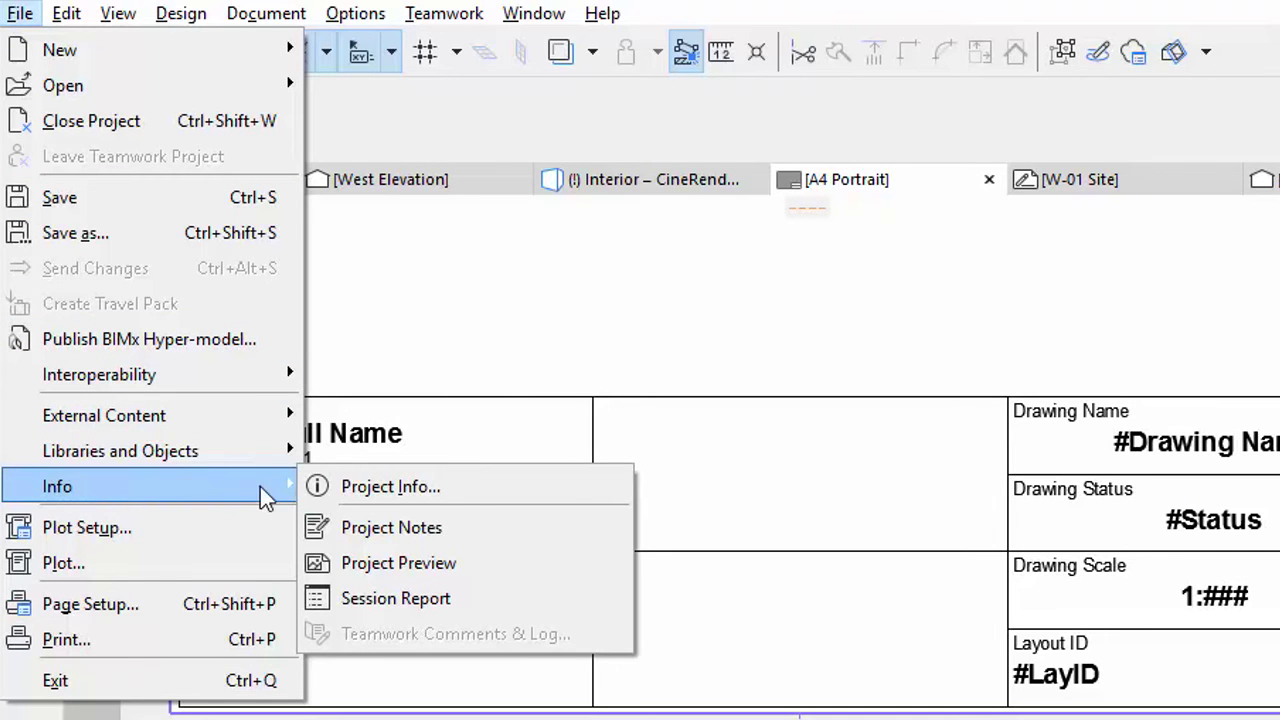
{"action": "left_click", "coordinate": [502, 500]}
{"action": "left_click", "coordinate": [680, 150]}
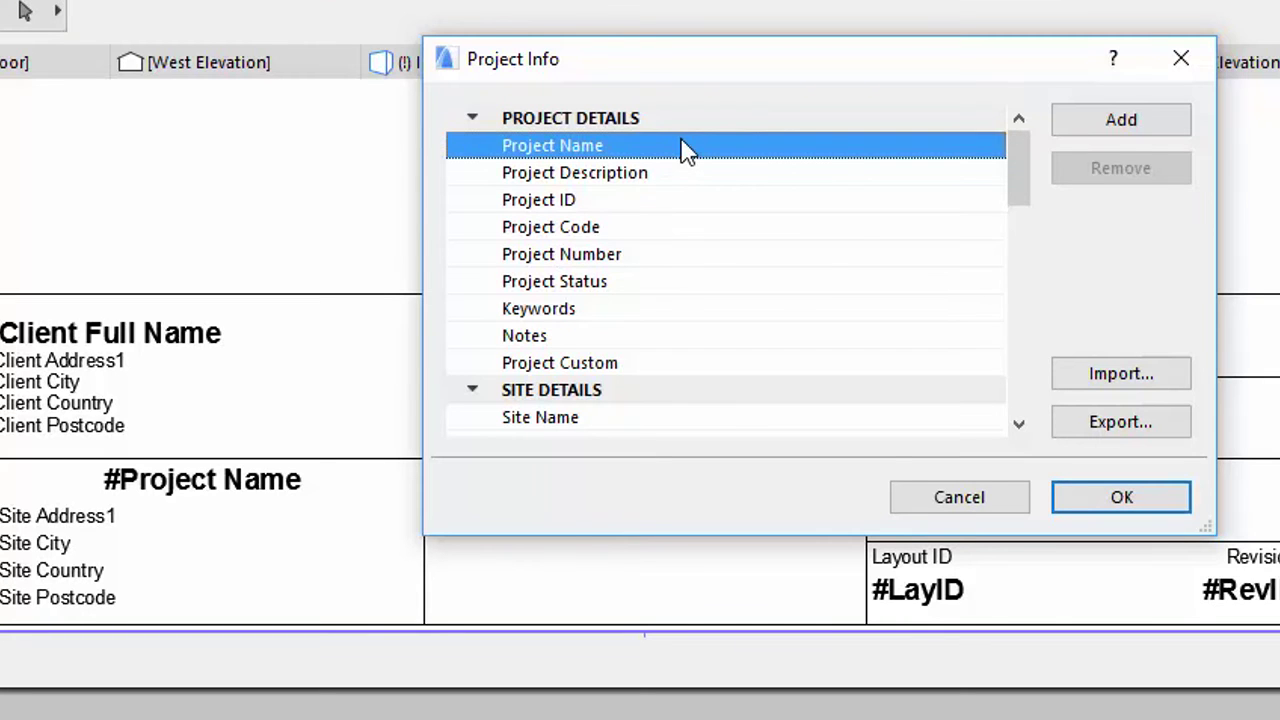
{"action": "type", "text": "Training "}
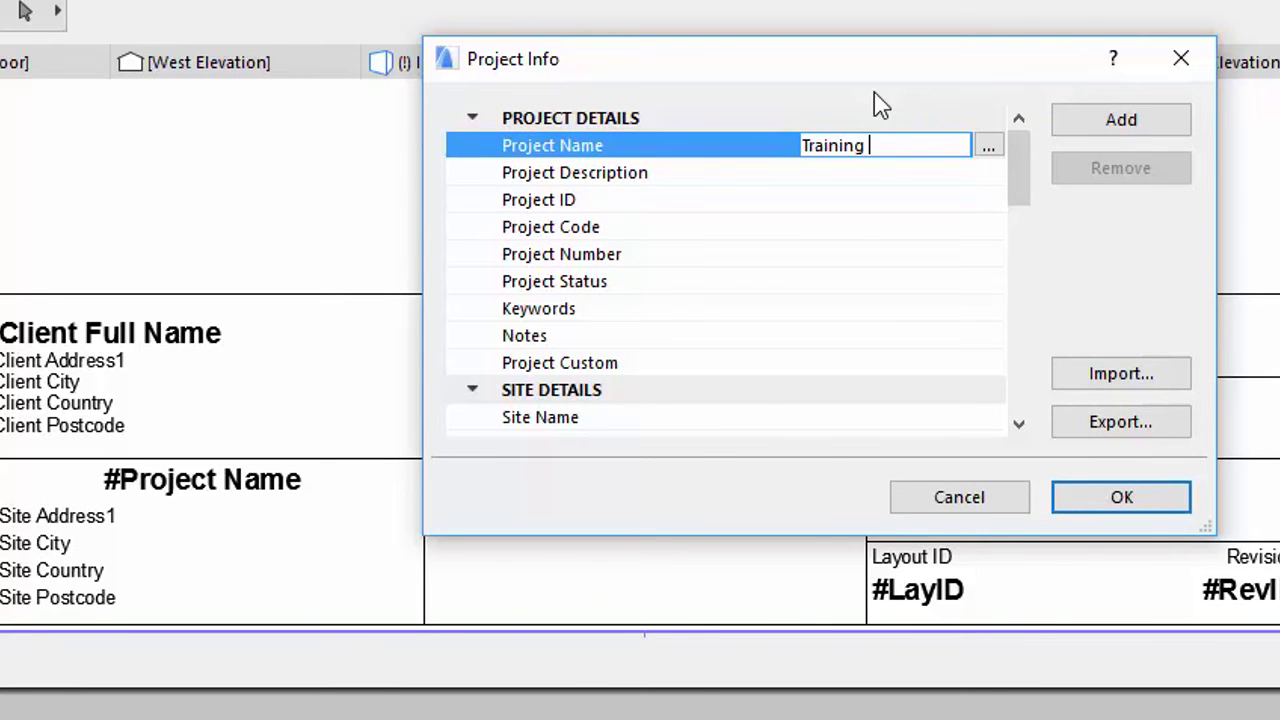
{"action": "type", "text": "Series 3"}
{"action": "left_click", "coordinate": [1119, 508]}
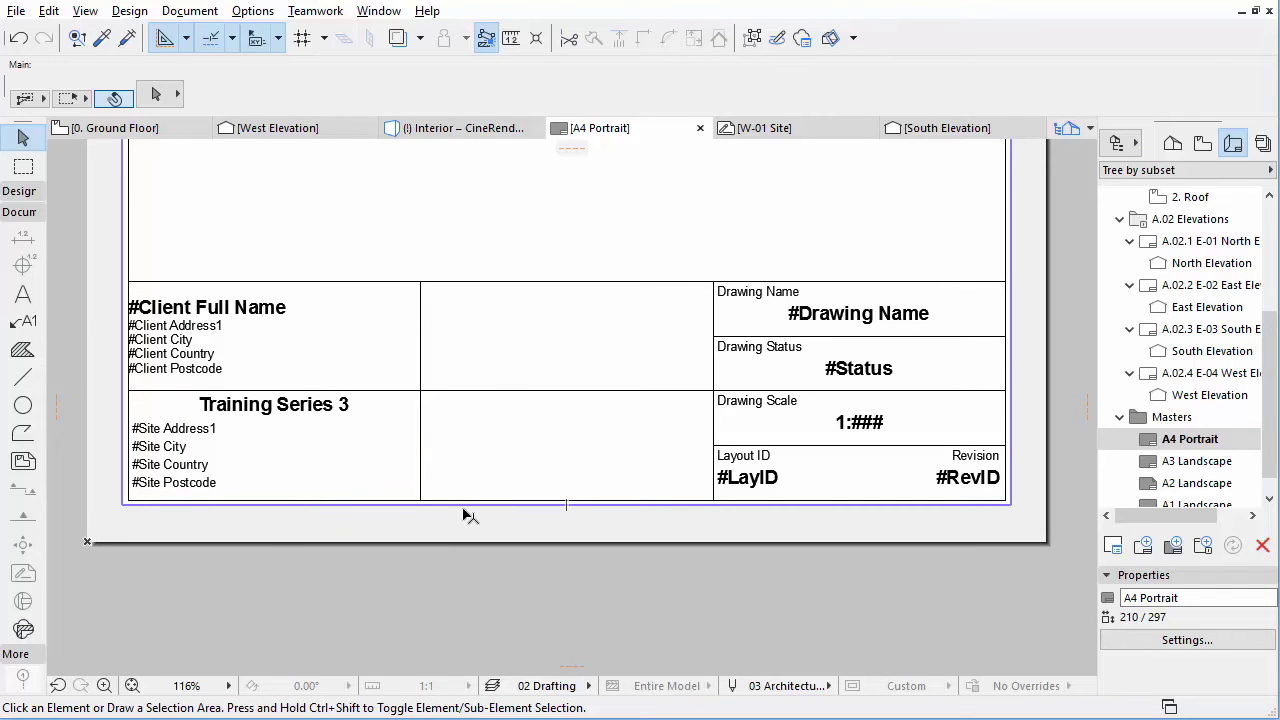
- Split the horizontal title block line at the middle column's left divider and trim it to the right divider
{"action": "left_click", "coordinate": [503, 393]}
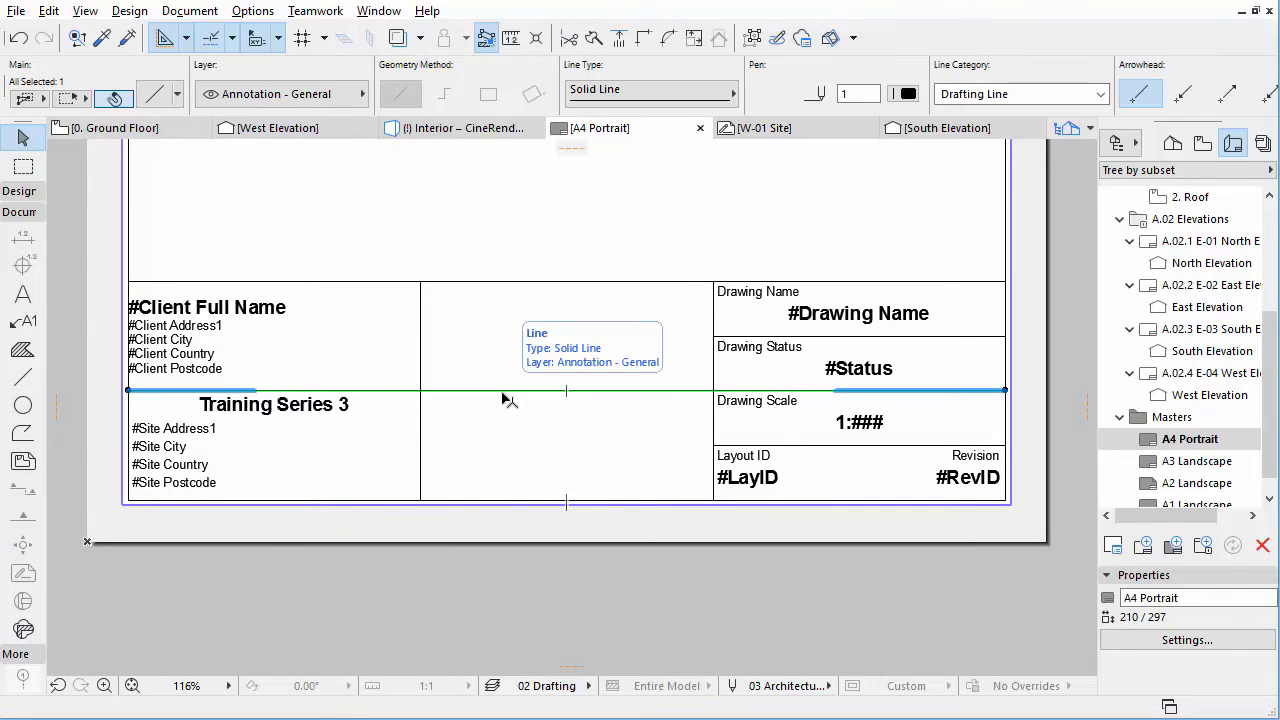
{"action": "left_click", "coordinate": [587, 42]}
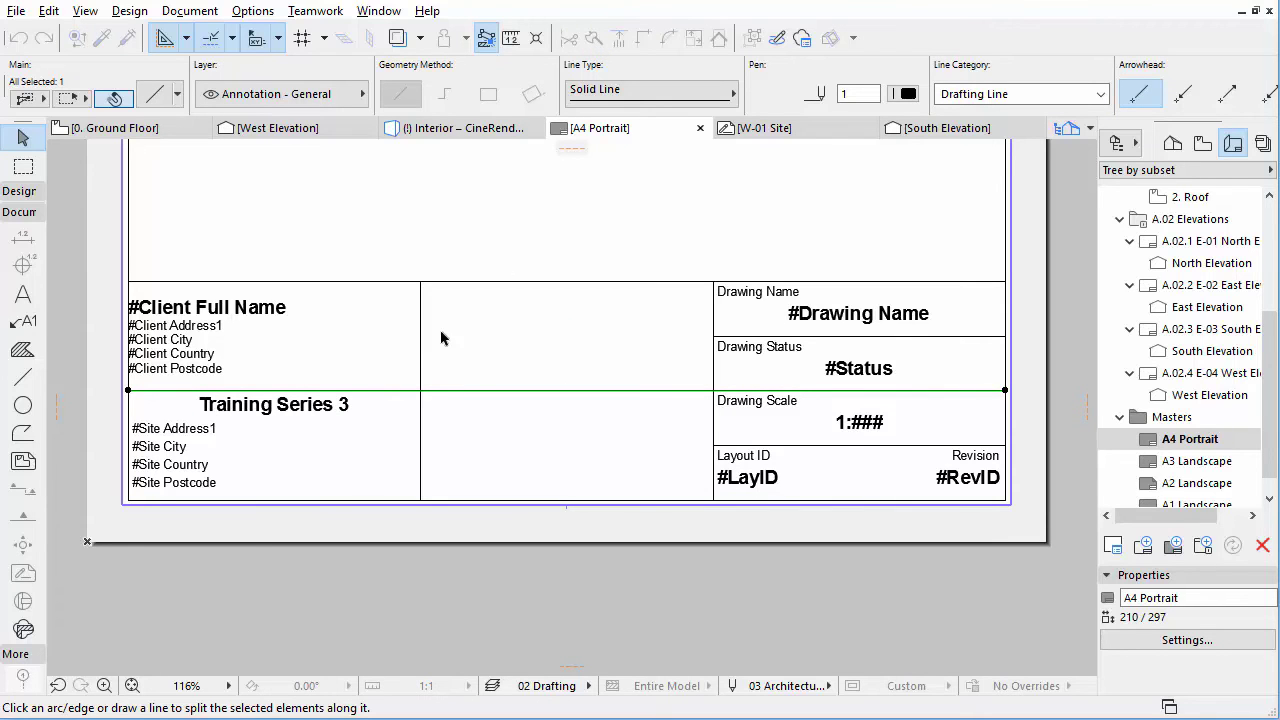
{"action": "left_click", "coordinate": [421, 355]}
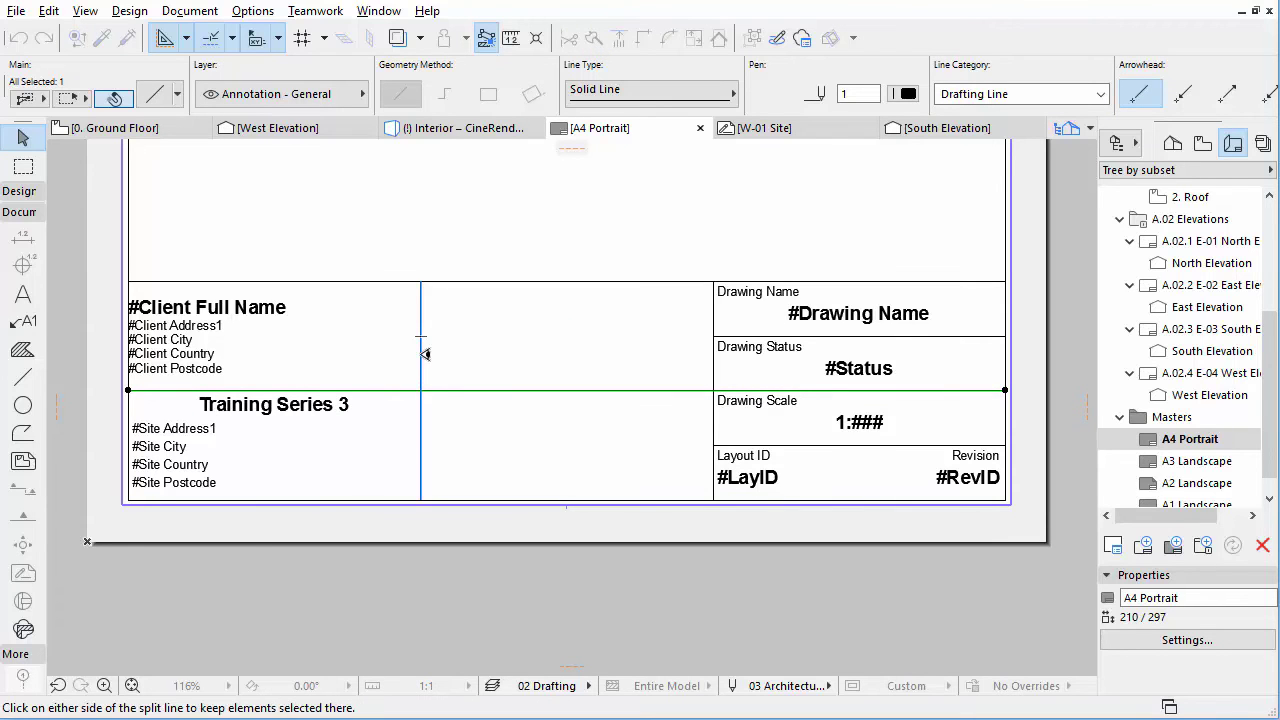
{"action": "left_click", "coordinate": [480, 356]}
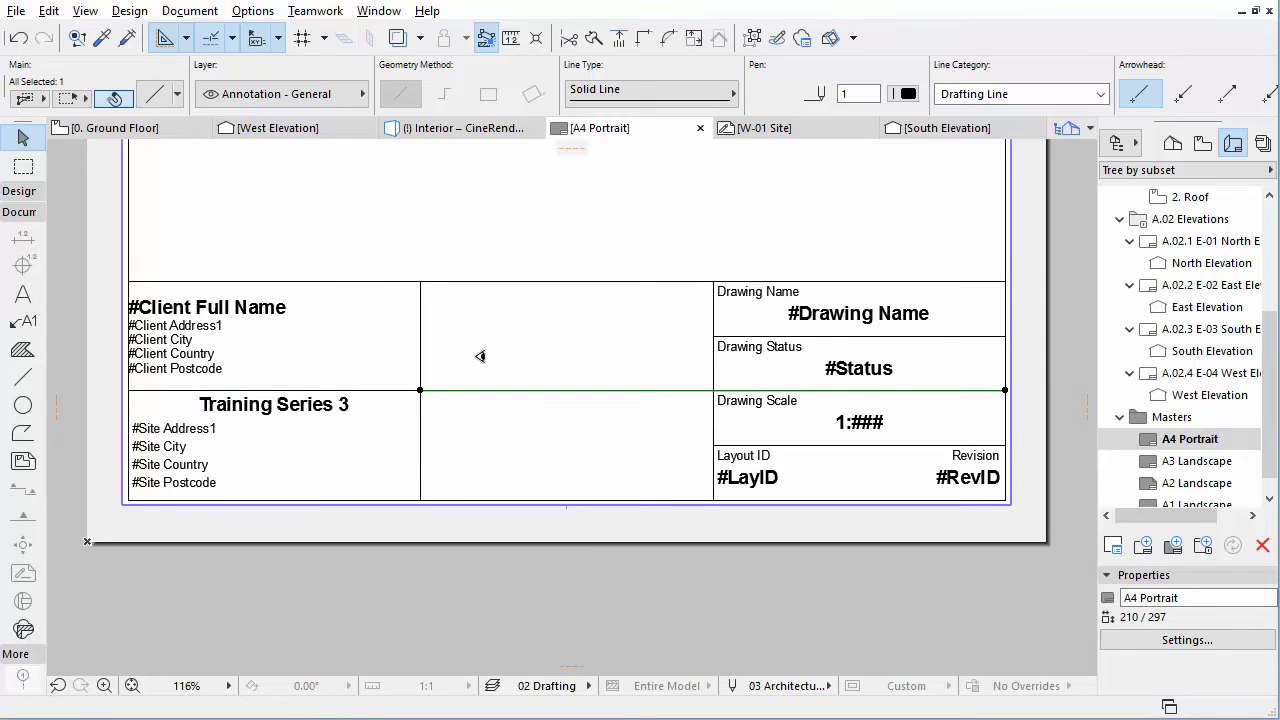
{"action": "left_click", "coordinate": [617, 48]}
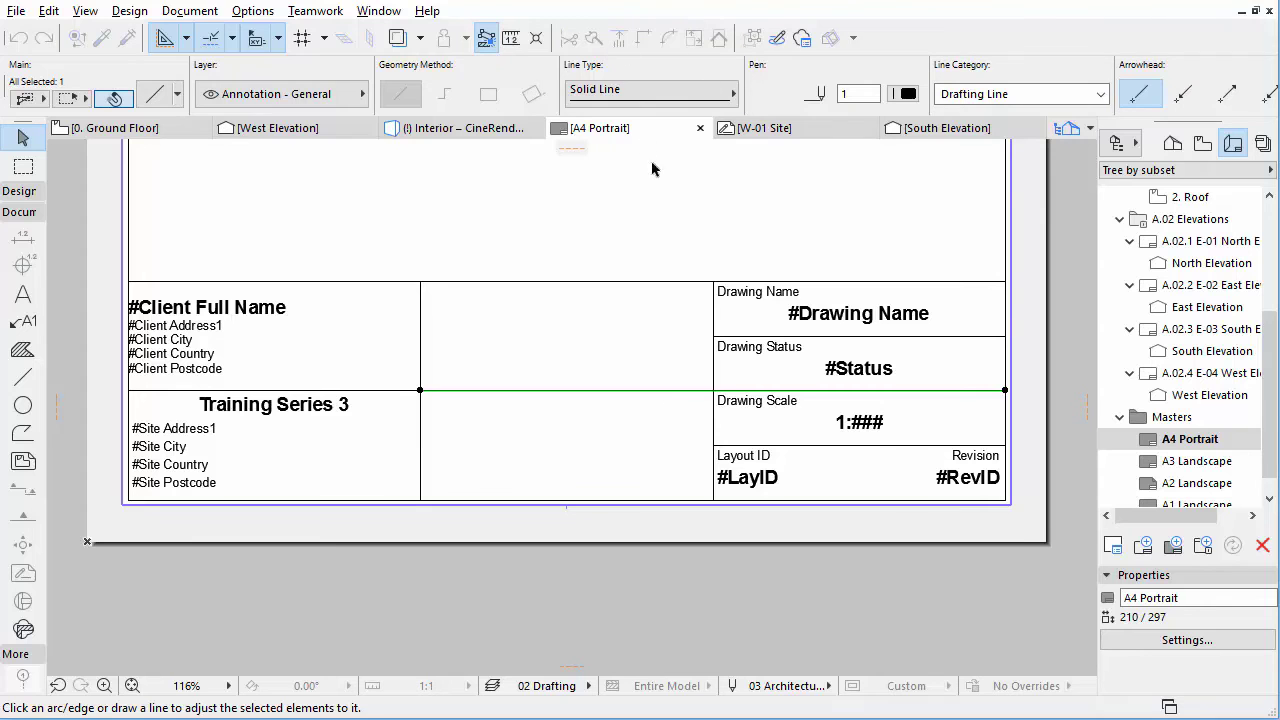
{"action": "left_click", "coordinate": [712, 363]}
{"action": "left_click", "coordinate": [710, 424]}
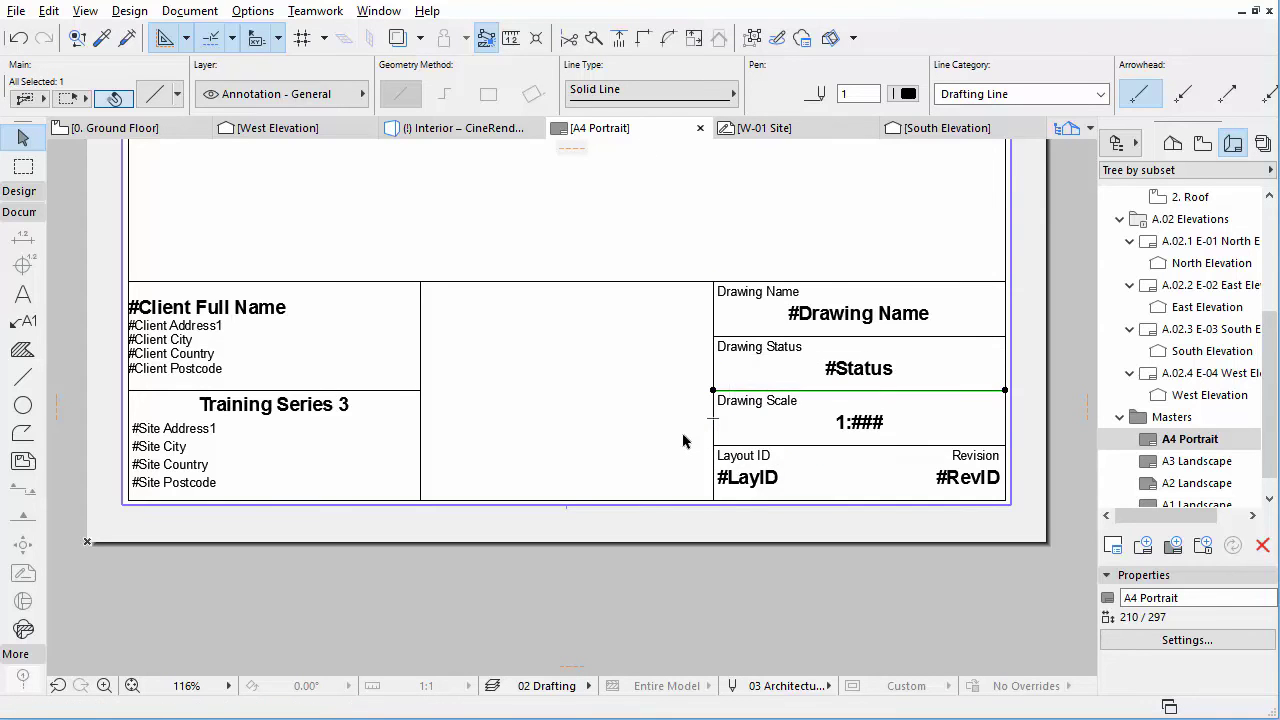
{"action": "key", "text": "Escape"}
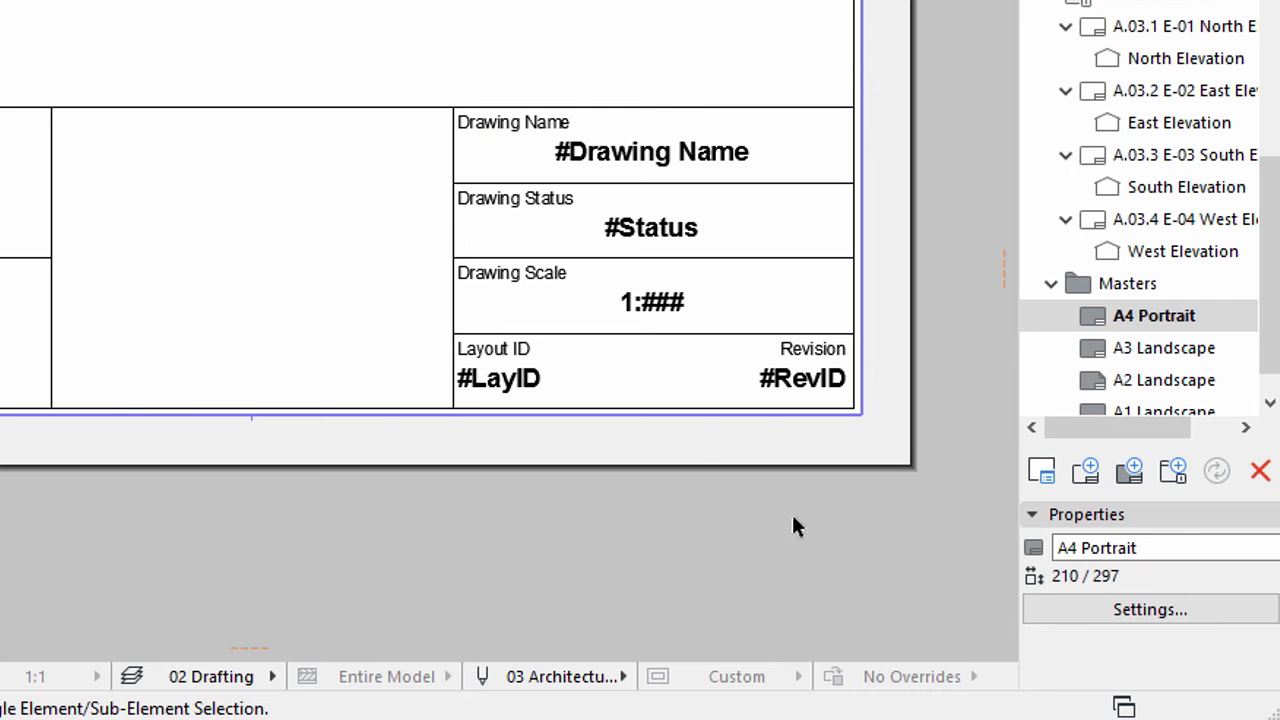
- Name the master 'A4 Landscape', size it A4 (ISO) - Metric landscape, and align drawings to a grid
{"action": "left_click", "coordinate": [1128, 472]}
{"action": "type", "text": "A4 "}
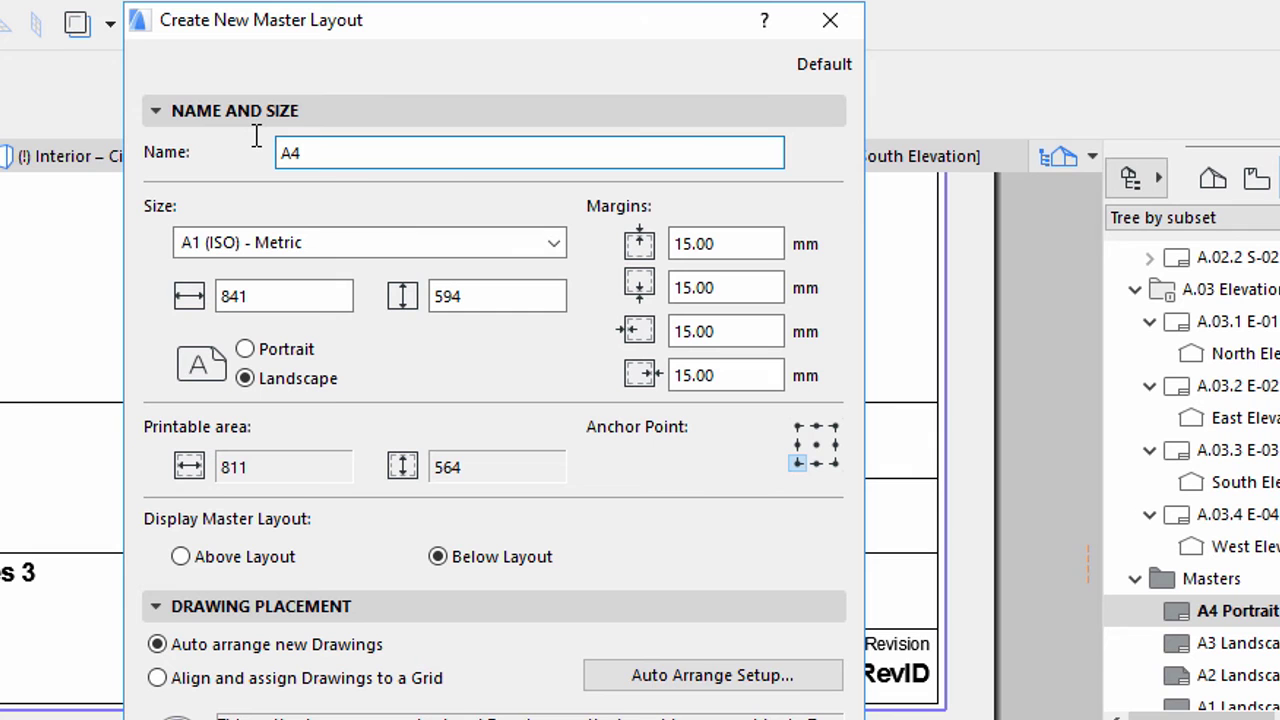
{"action": "type", "text": "Landscape"}
{"action": "left_click", "coordinate": [553, 252]}
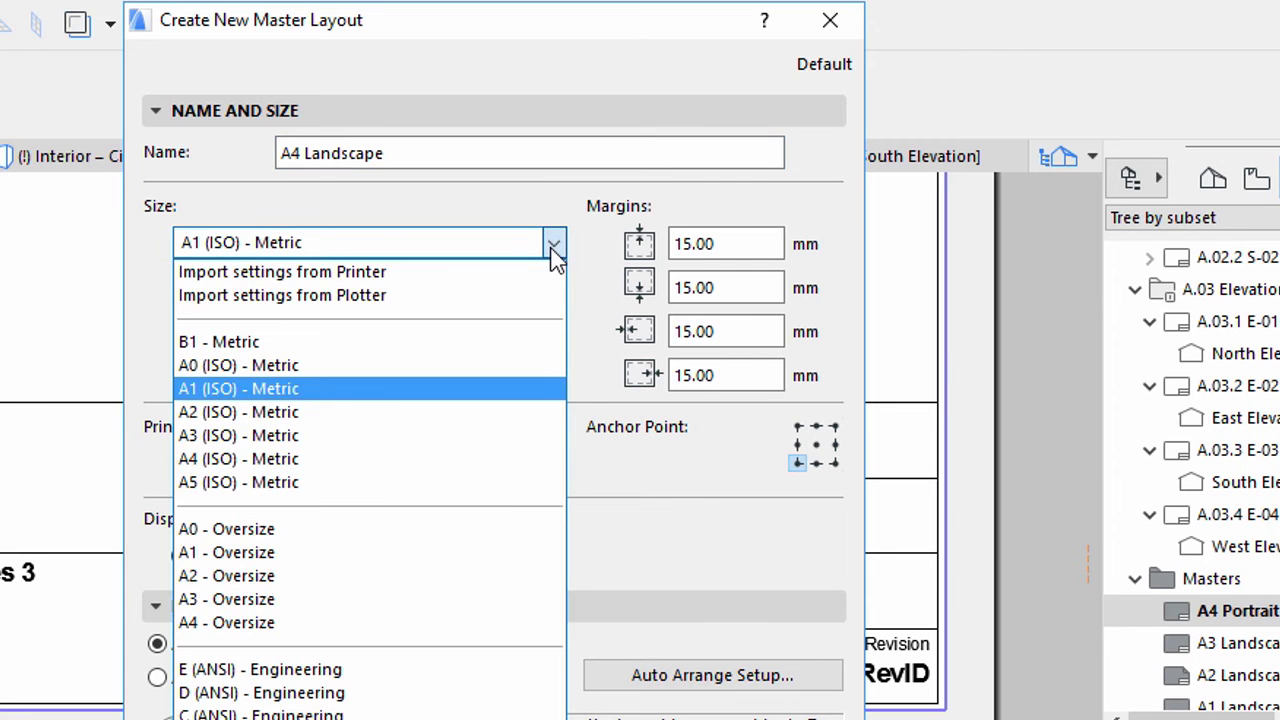
{"action": "left_click", "coordinate": [305, 468]}
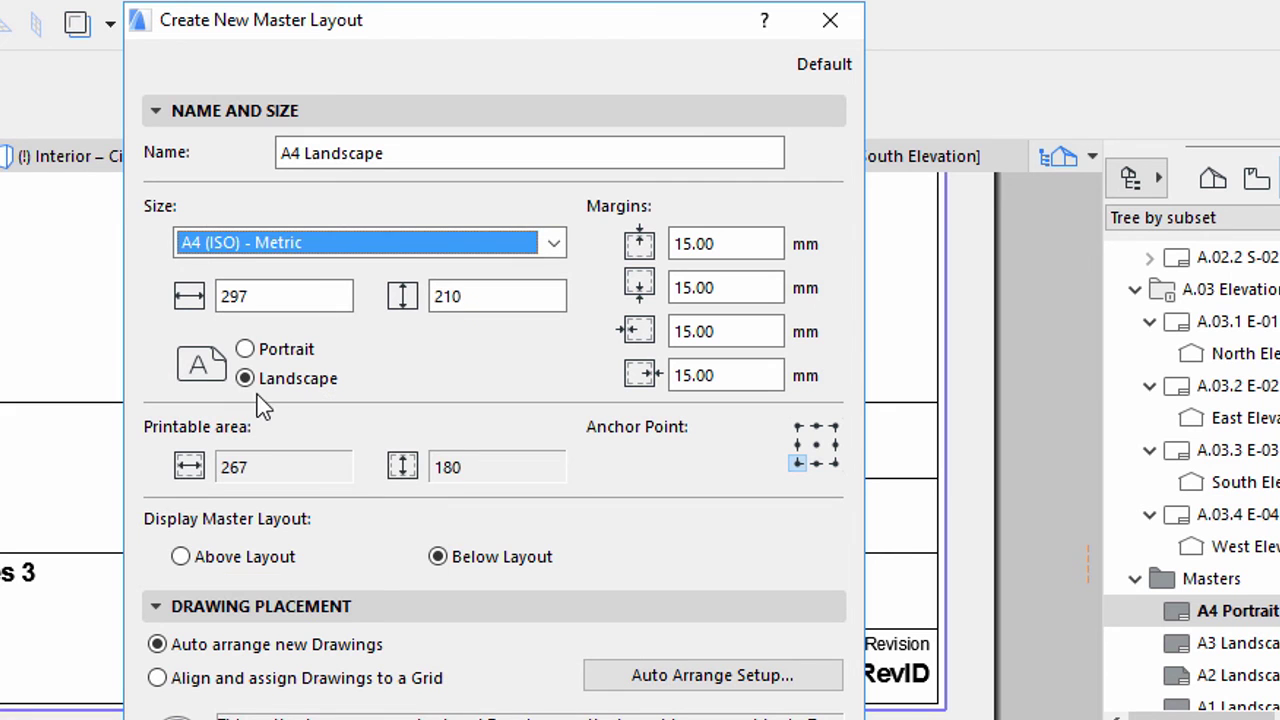
{"action": "left_click", "coordinate": [248, 382]}
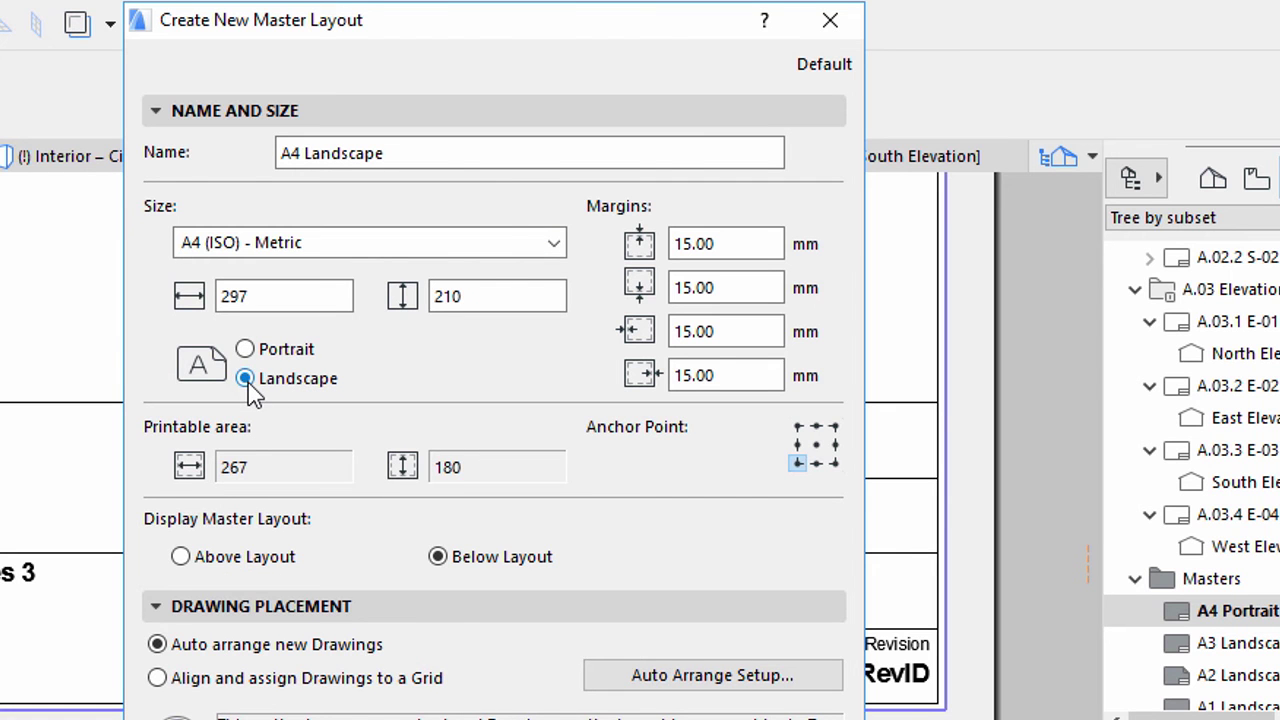
{"action": "left_click", "coordinate": [155, 111]}
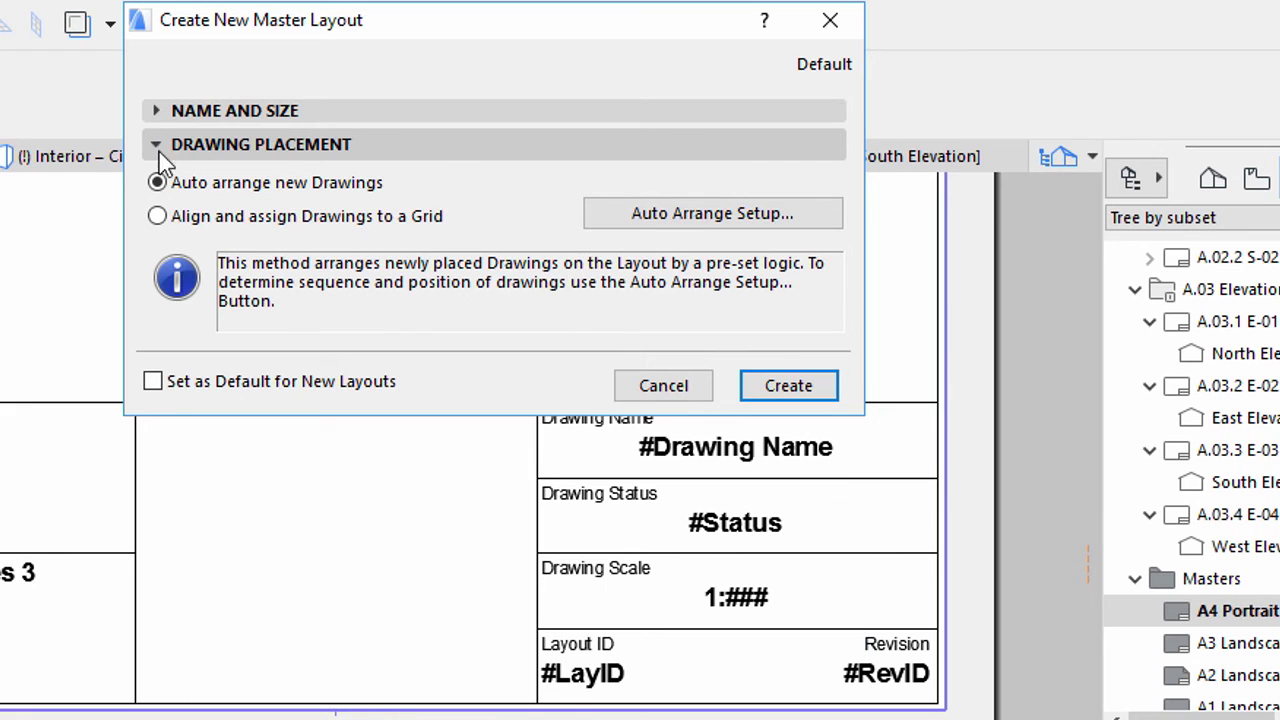
{"action": "left_click", "coordinate": [157, 217]}
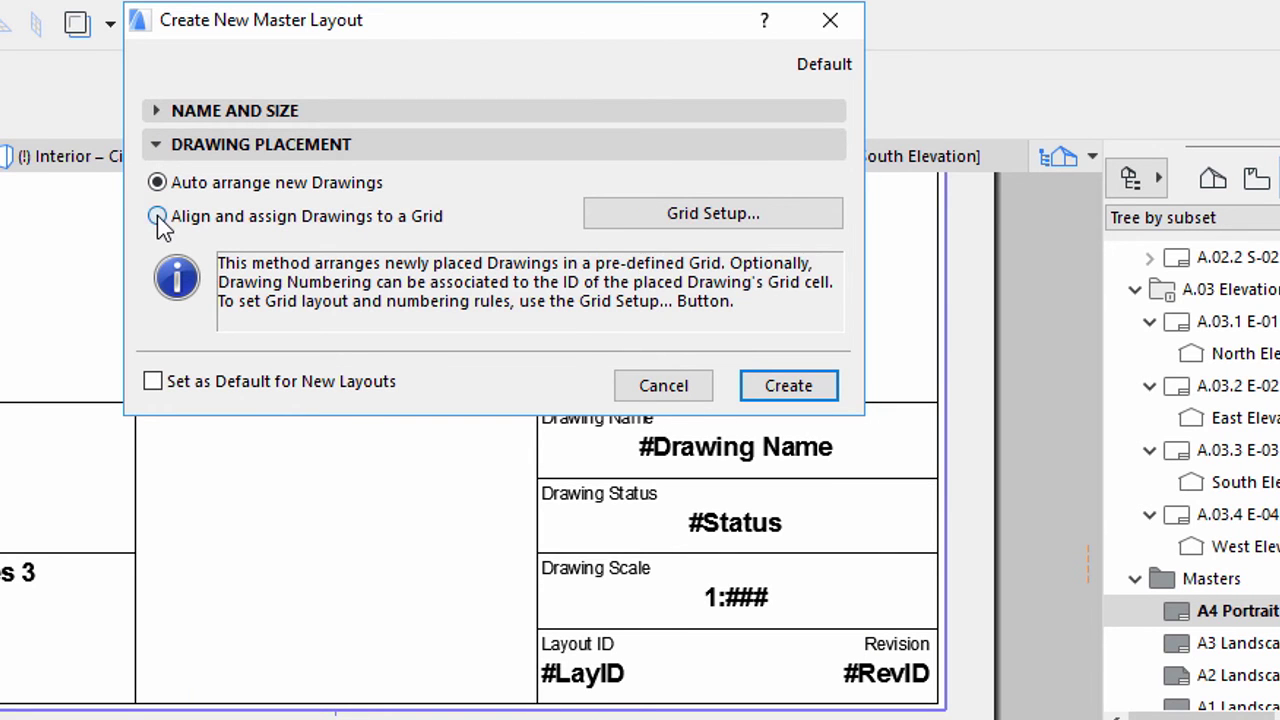
{"action": "left_click", "coordinate": [660, 217]}
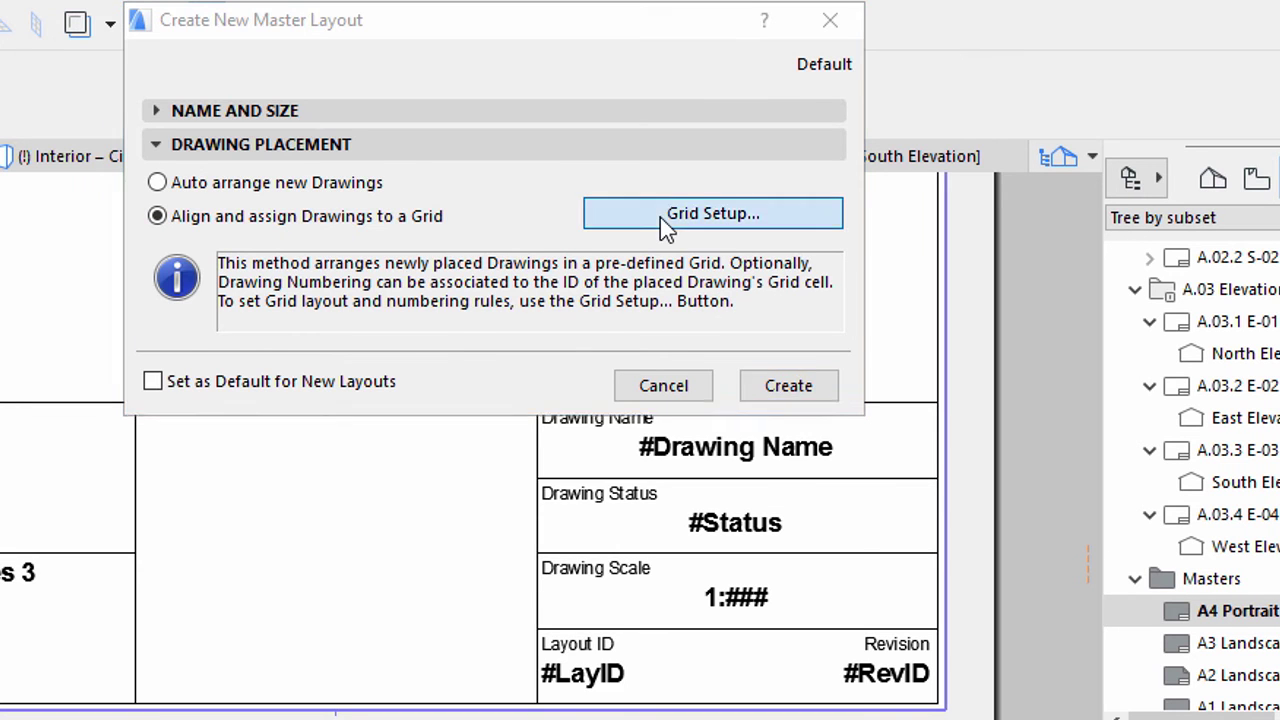
- Make the placement grid 2 by 2 cells, lettered top to bottom
{"action": "type", "text": "2"}
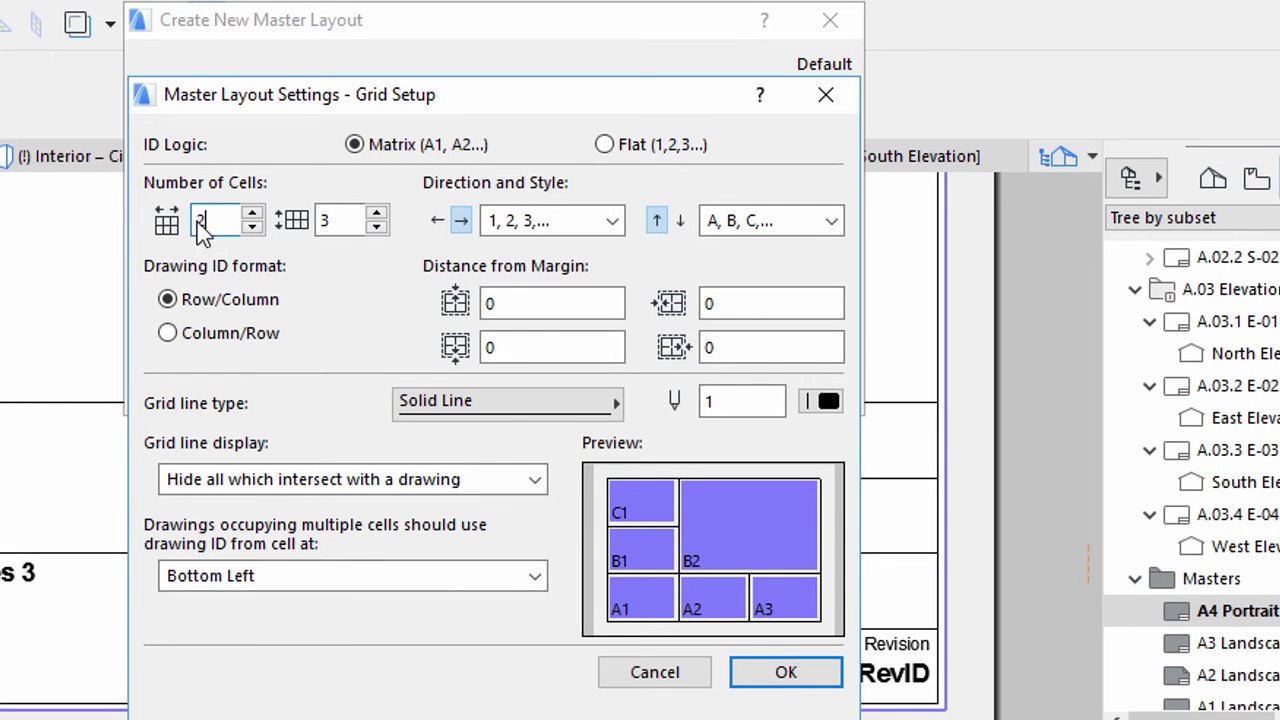
{"action": "double_click", "coordinate": [322, 220]}
{"action": "type", "text": "2"}
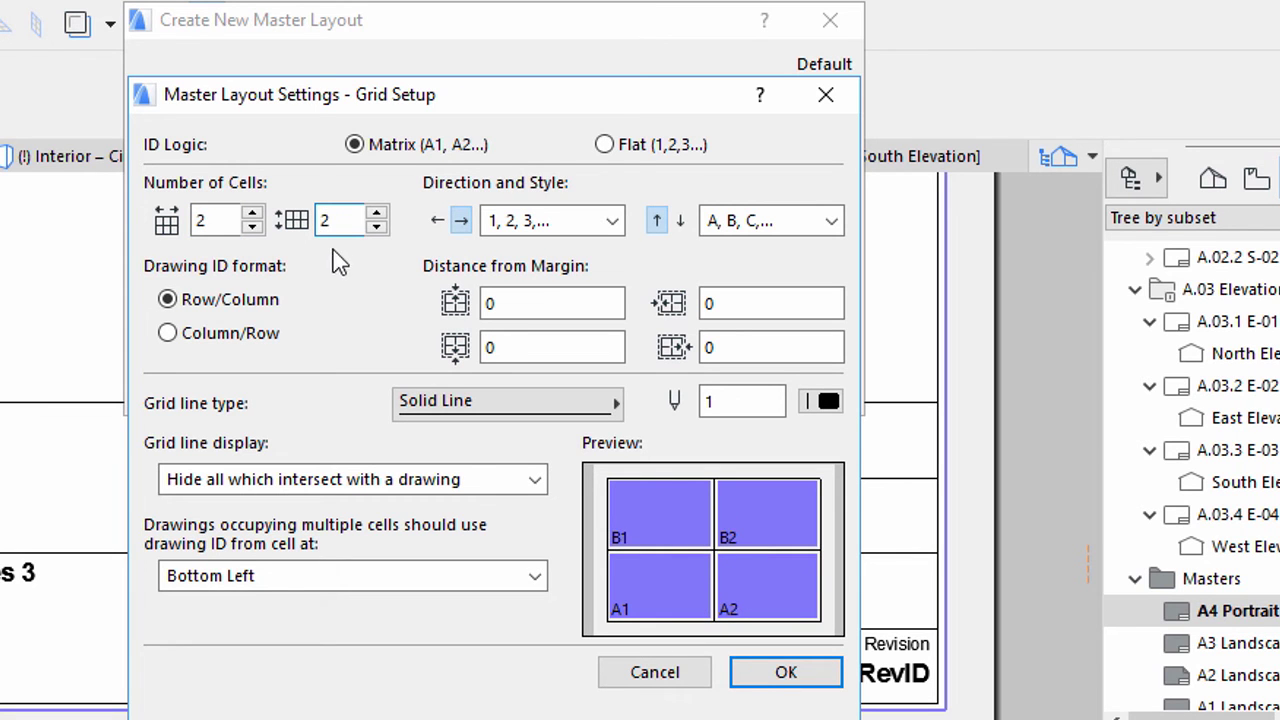
{"action": "left_click", "coordinate": [679, 221]}
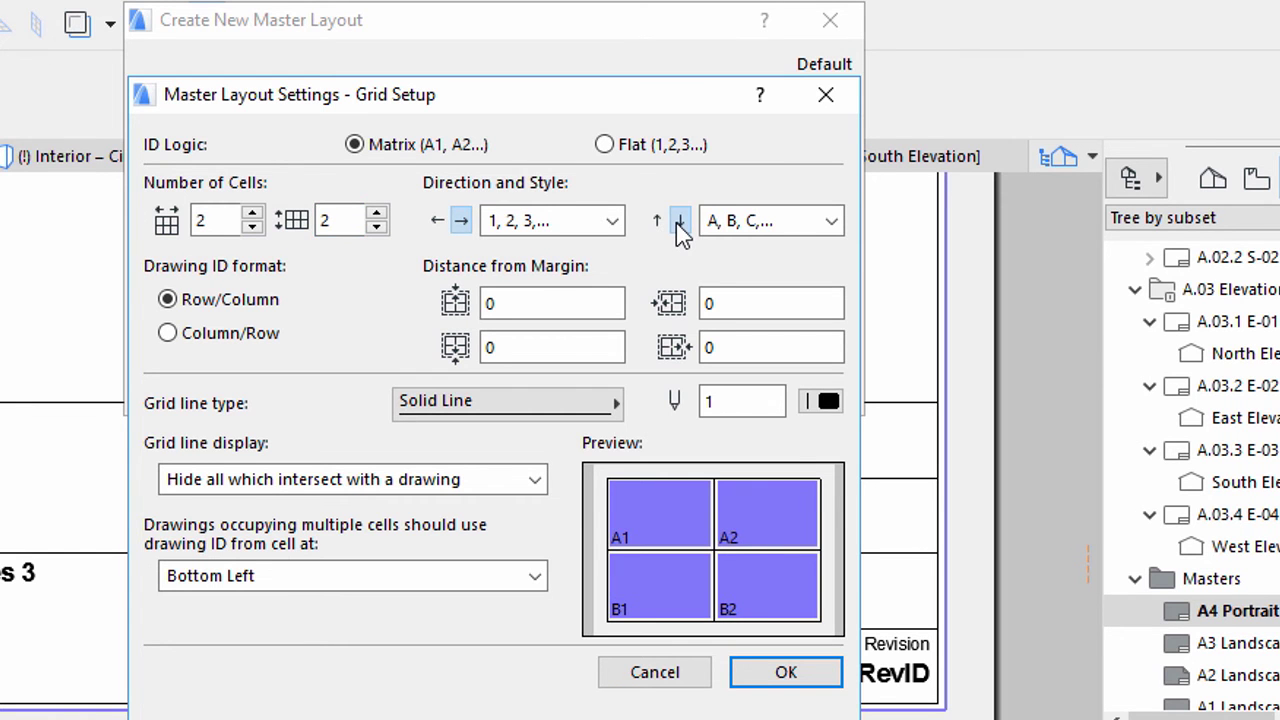
- Use Dense Dotted grid lines, Show all, with drawing IDs from the Top Right cell
{"action": "left_click", "coordinate": [612, 402]}
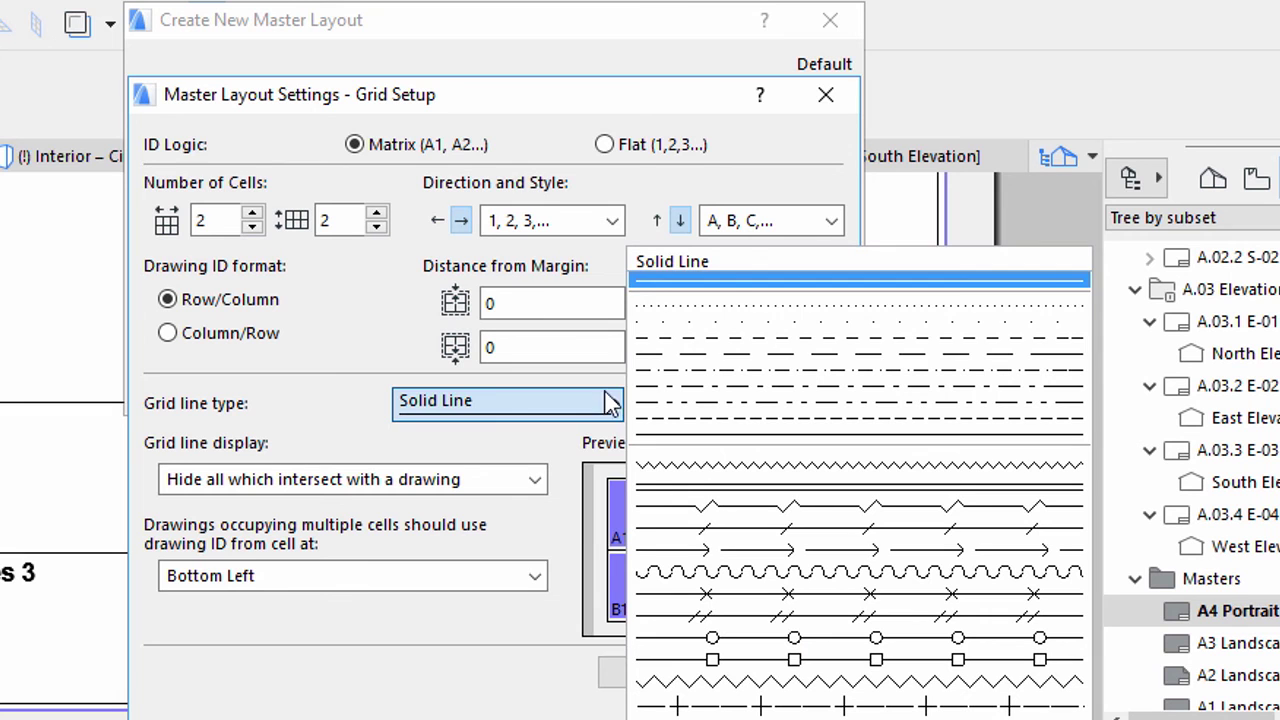
{"action": "left_click", "coordinate": [652, 316]}
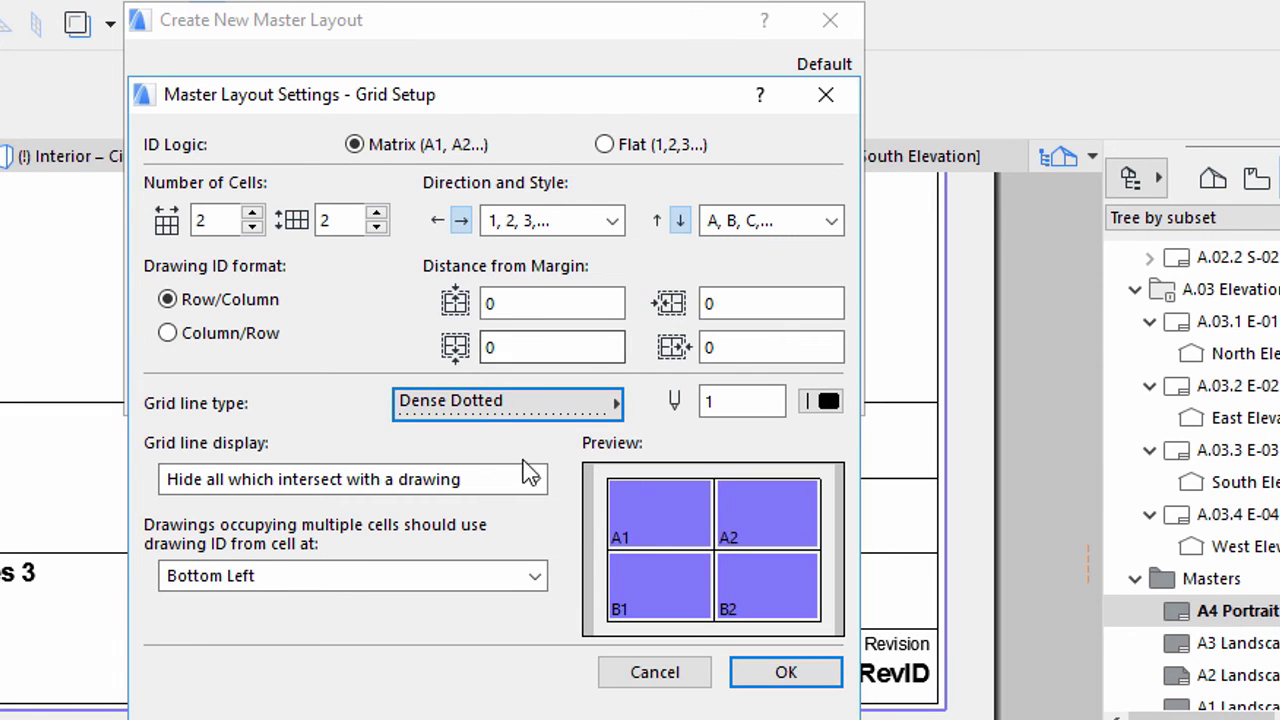
{"action": "left_click", "coordinate": [535, 479]}
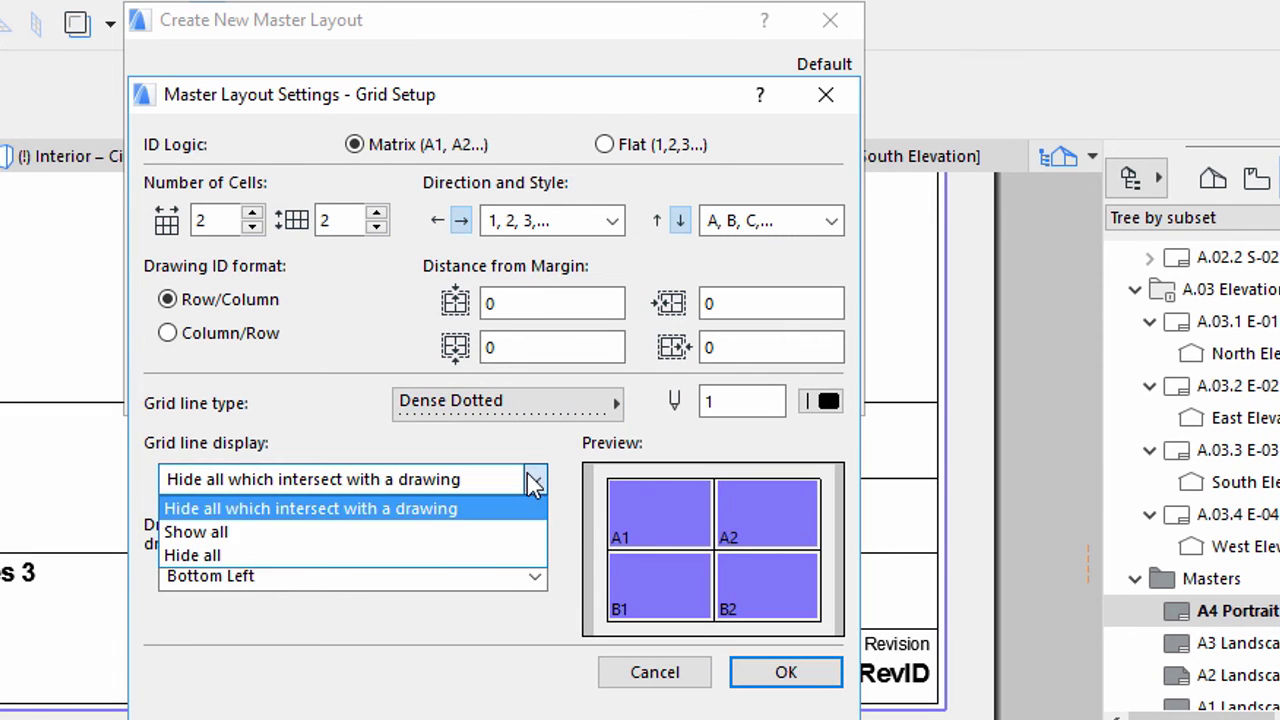
{"action": "left_click", "coordinate": [429, 538]}
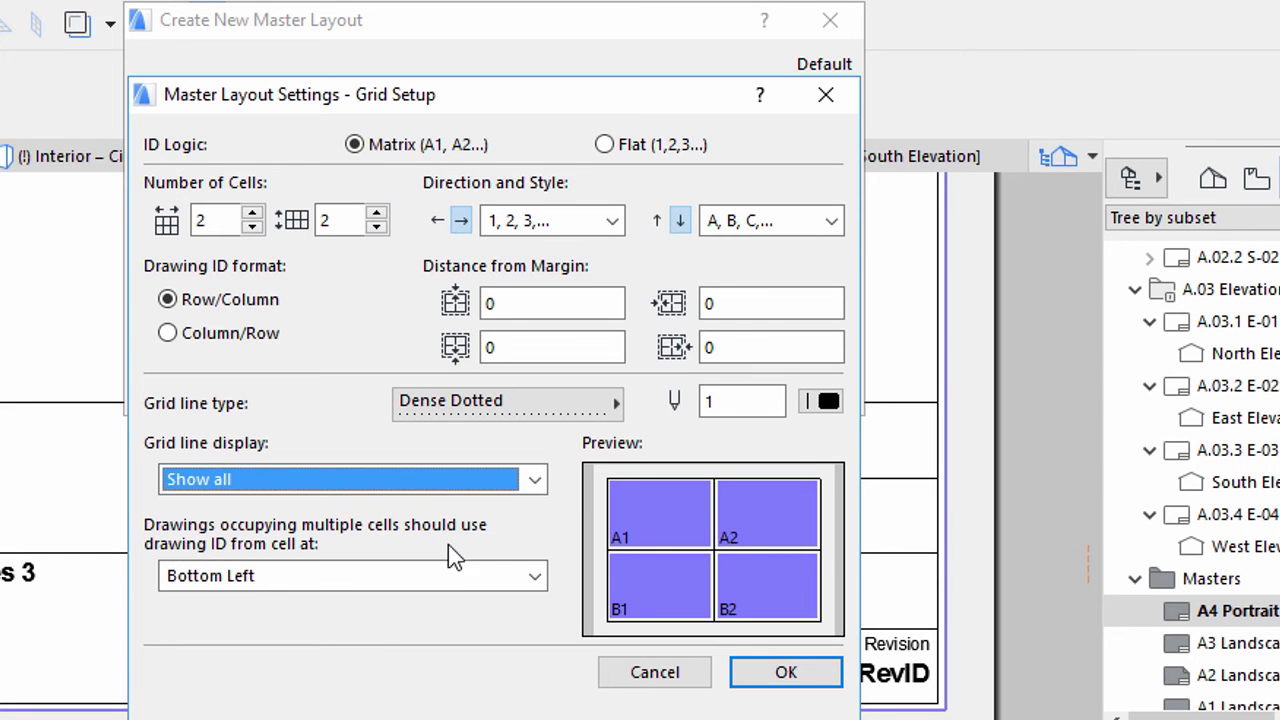
{"action": "left_click", "coordinate": [521, 576]}
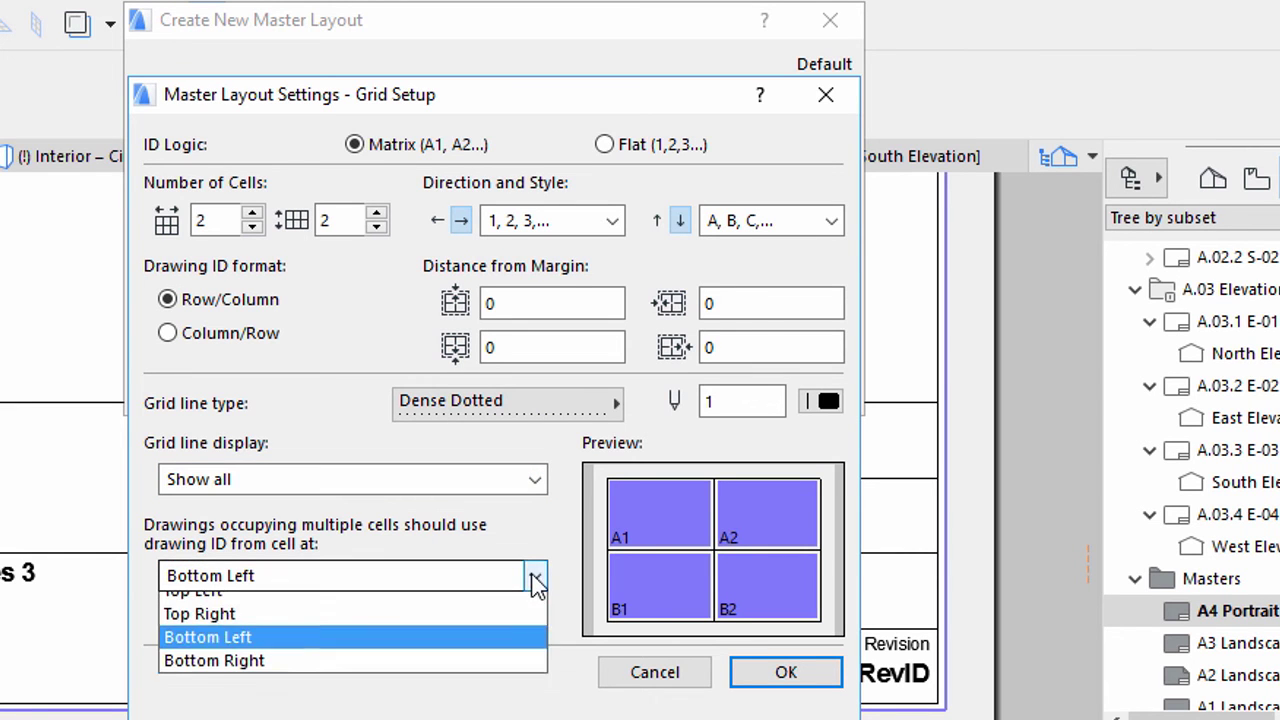
{"action": "left_click", "coordinate": [390, 622]}
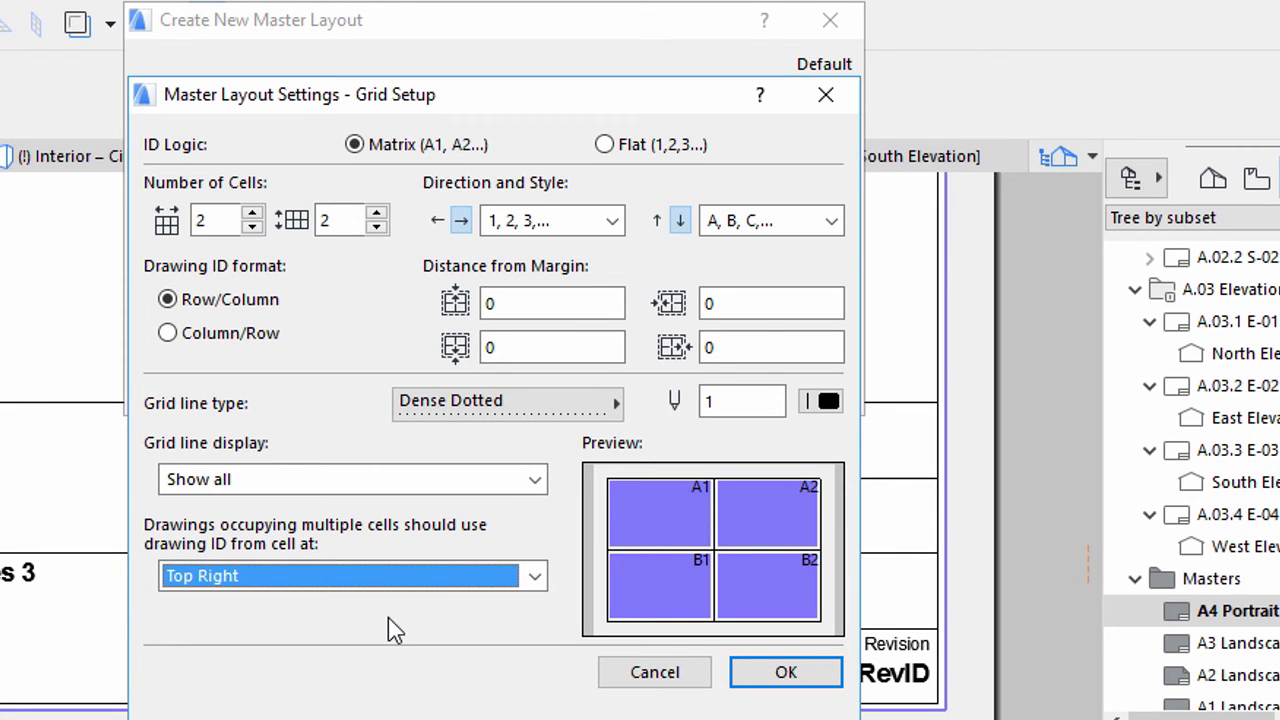
- Create the A4 Landscape master layout as the default for new layouts
{"action": "left_click", "coordinate": [753, 680]}
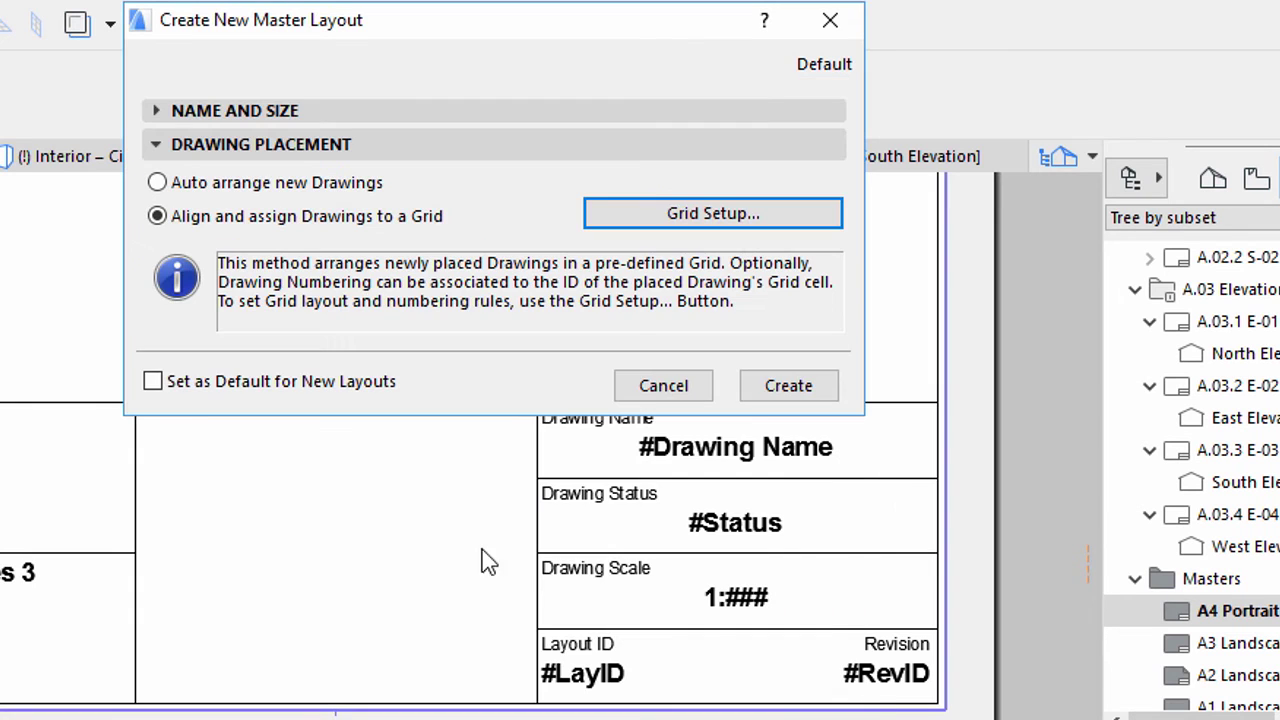
{"action": "left_click", "coordinate": [153, 382]}
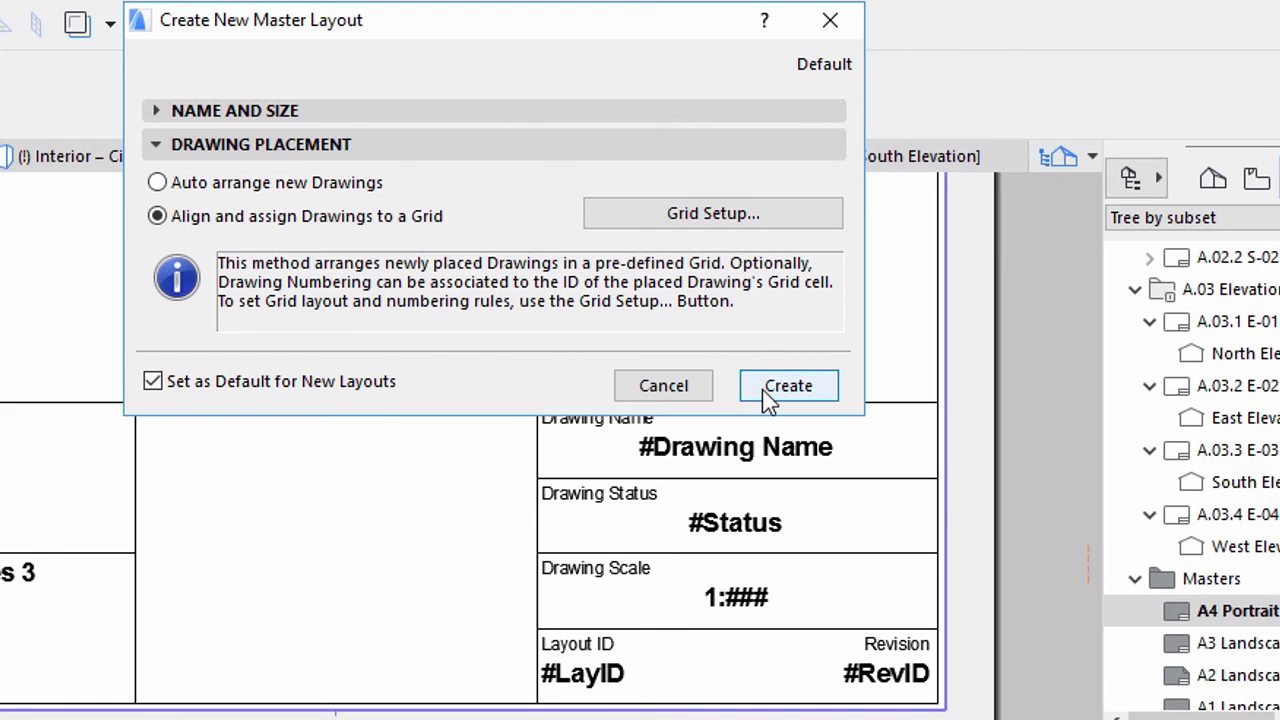
{"action": "left_click", "coordinate": [788, 386]}
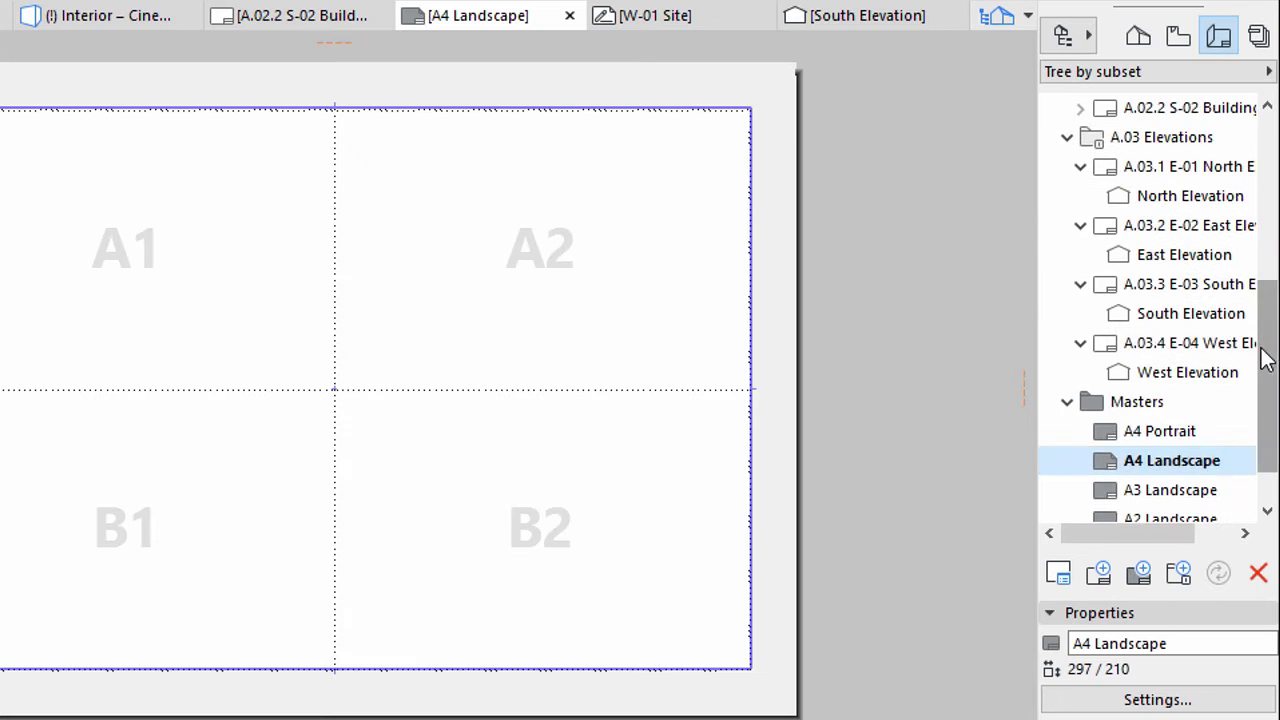
- Select the Training Series 3 project root at the top of the Navigator
{"action": "left_click_drag", "start_coordinate": [1271, 386], "coordinate": [1266, 276]}
{"action": "left_click_drag", "start_coordinate": [1262, 210], "coordinate": [1246, 177]}
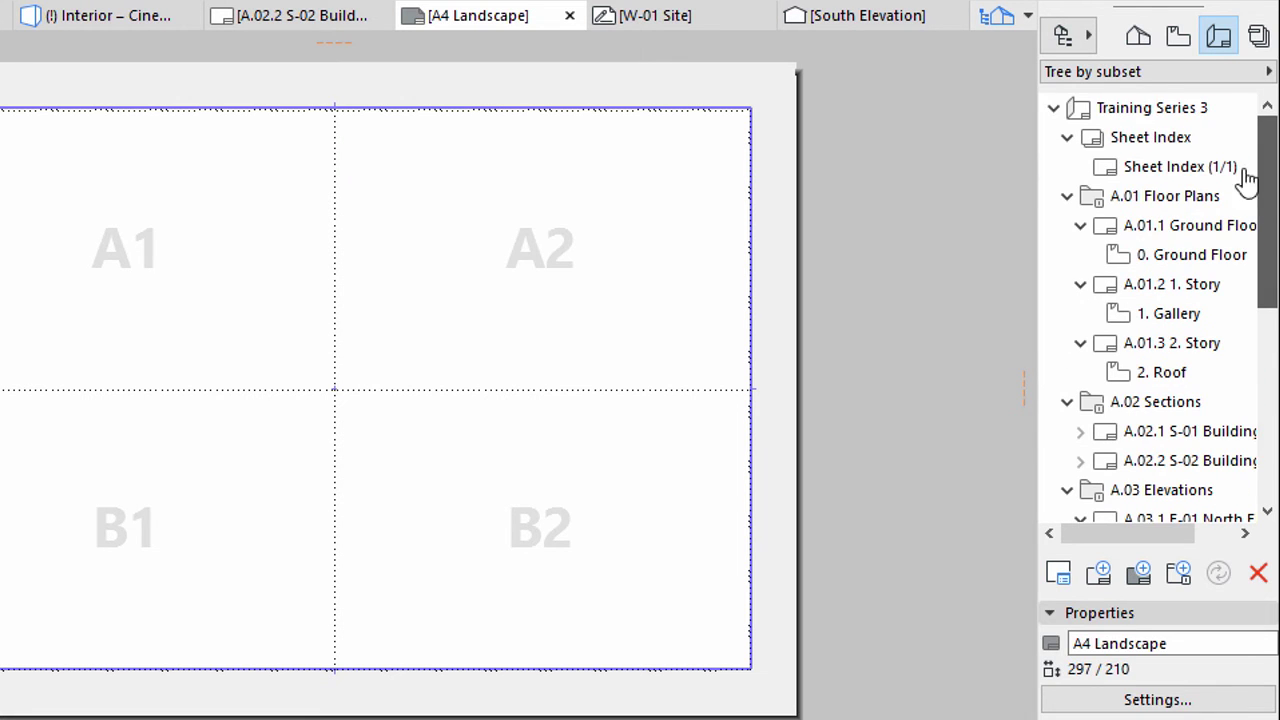
{"action": "left_click", "coordinate": [1134, 122]}
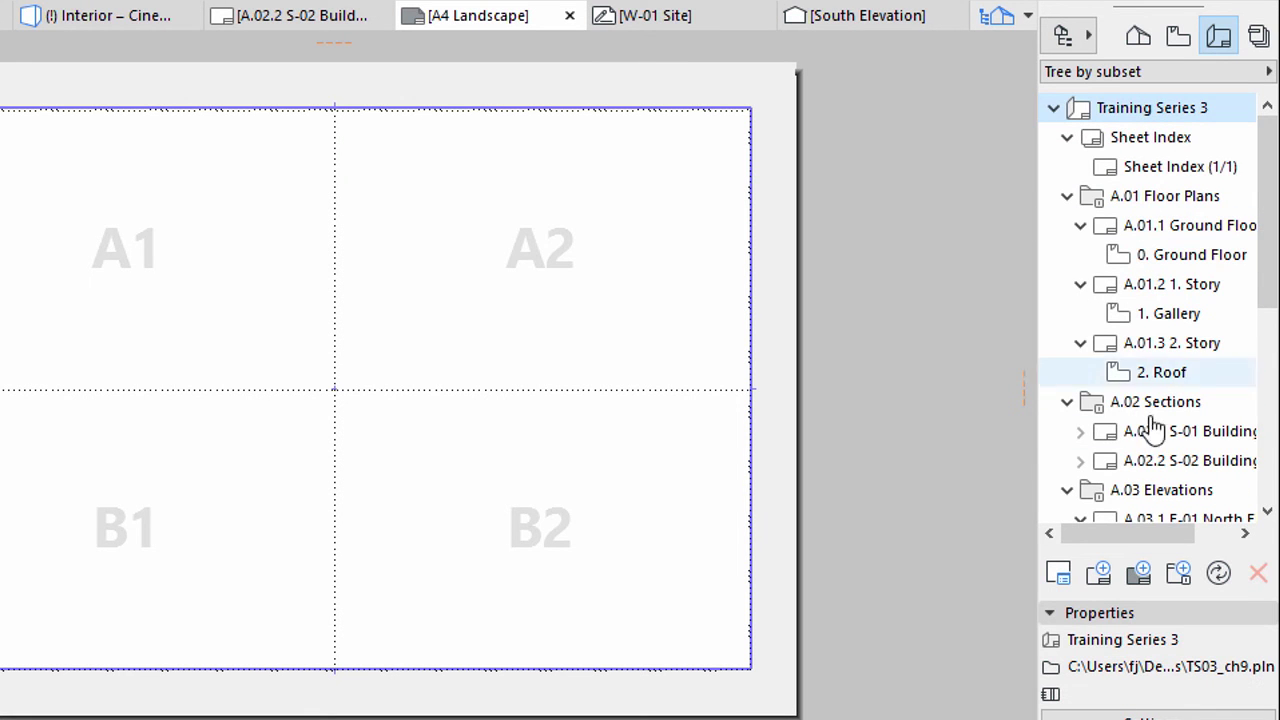
- Add a new layout book subset named 'Renderings', numbered A.04
{"action": "left_click", "coordinate": [1175, 583]}
{"action": "type", "text": "Re"}
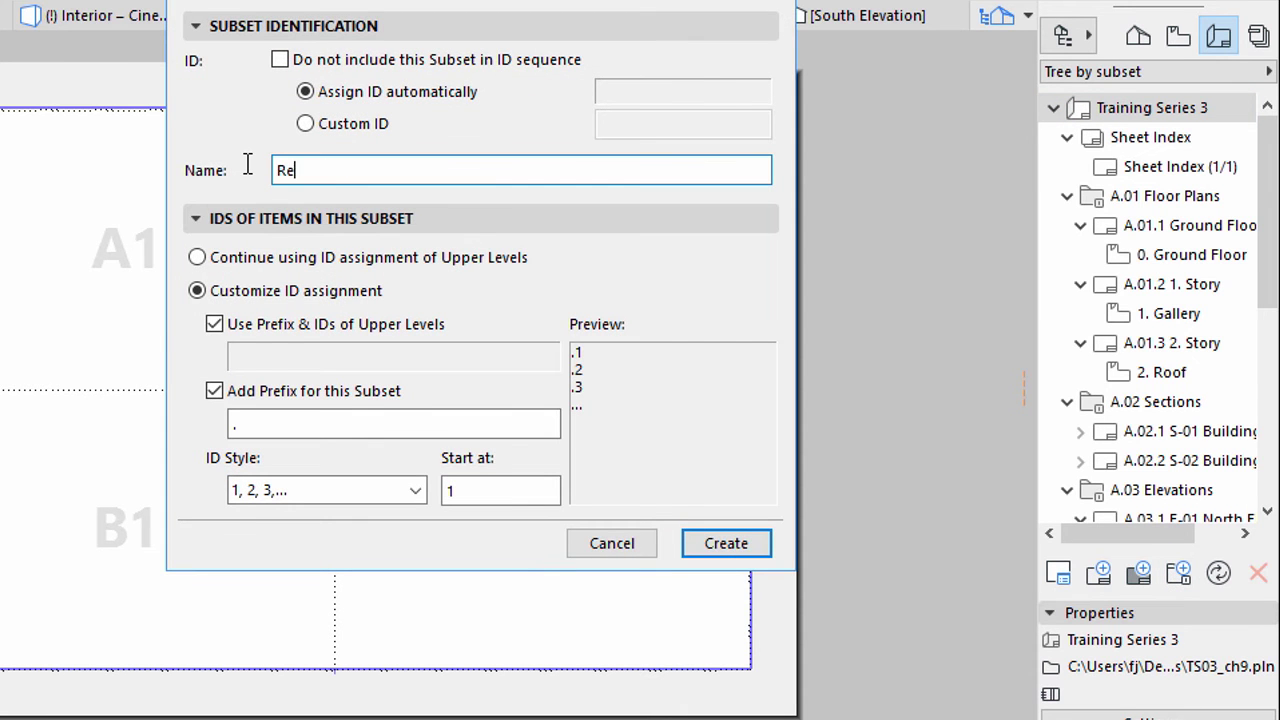
{"action": "type", "text": "nderings"}
{"action": "left_click", "coordinate": [720, 545]}
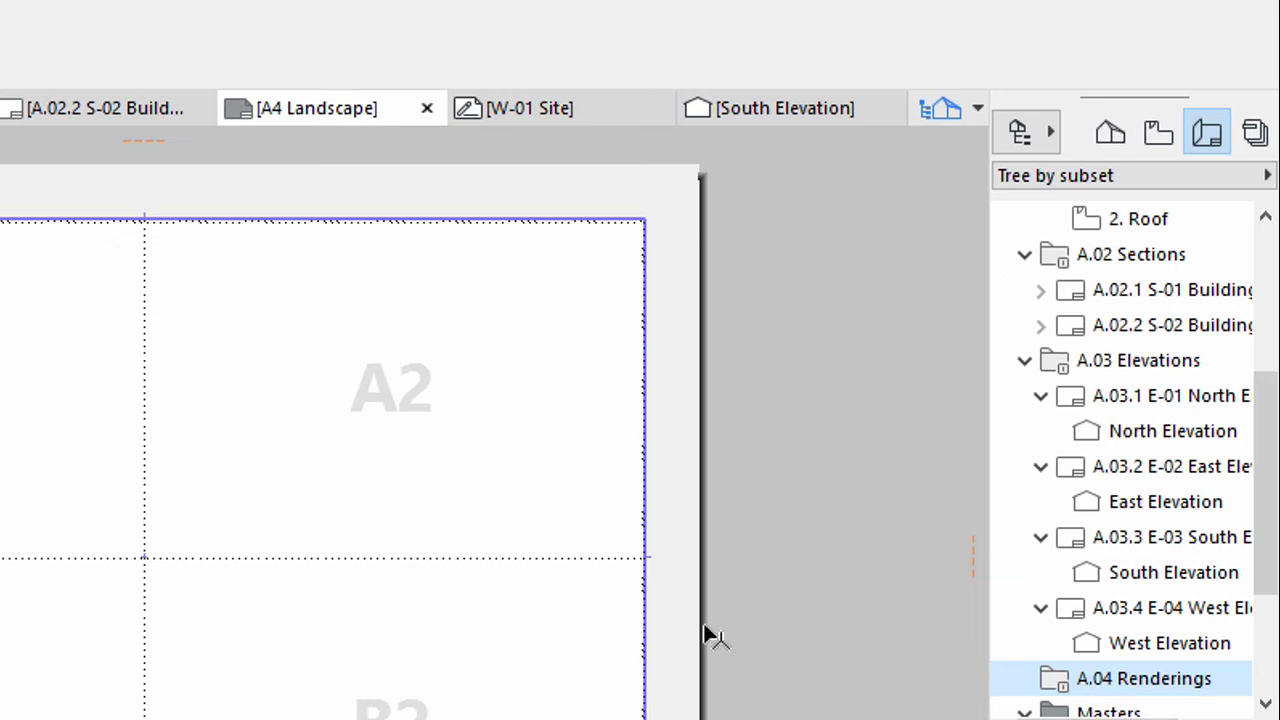
- In the Organizer, create layout 'Renderings' (A.04.1) inside the A.04 Renderings subset
{"action": "left_click", "coordinate": [1058, 38]}
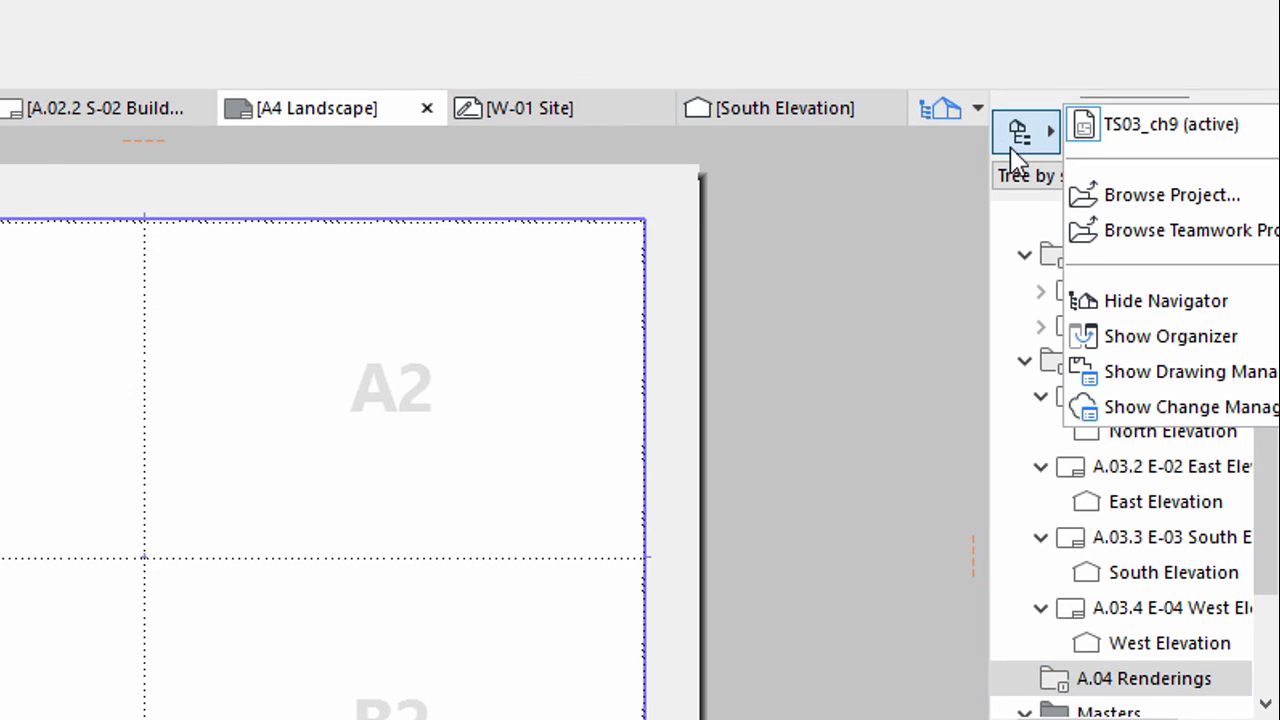
{"action": "left_click", "coordinate": [1108, 343]}
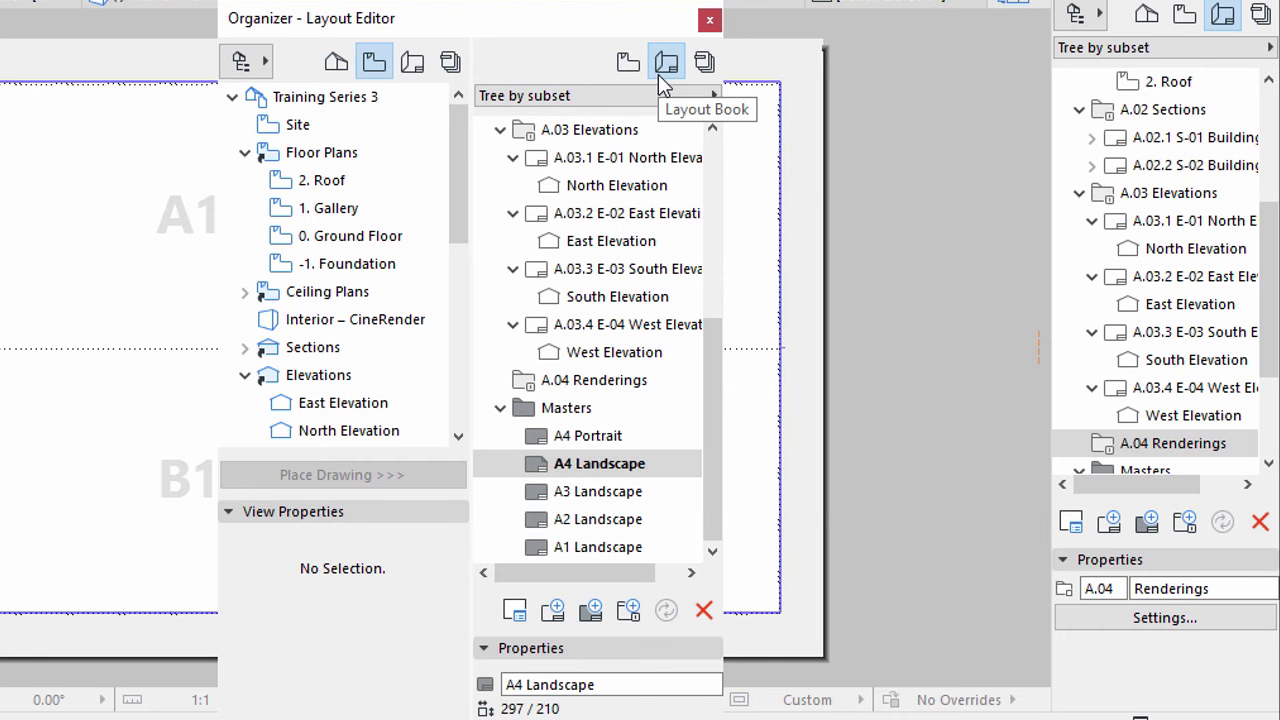
{"action": "left_click", "coordinate": [610, 378]}
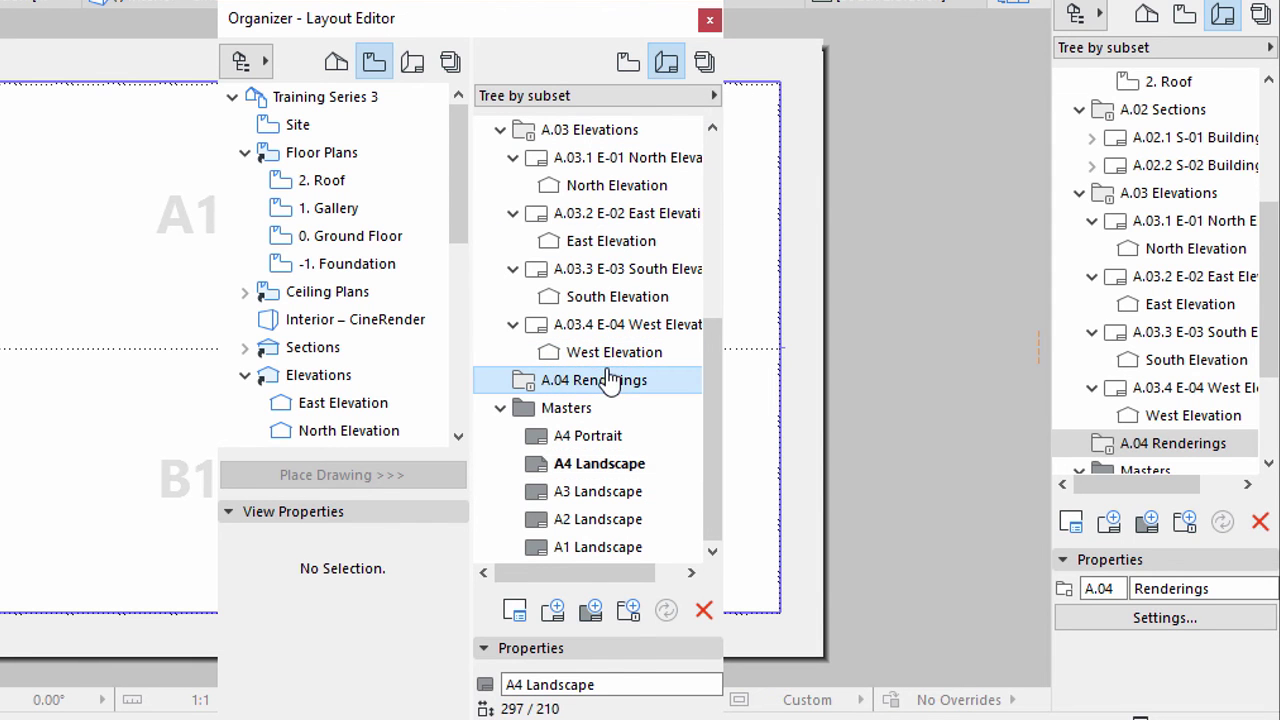
{"action": "left_click", "coordinate": [555, 614]}
{"action": "type", "text": "Renderin"}
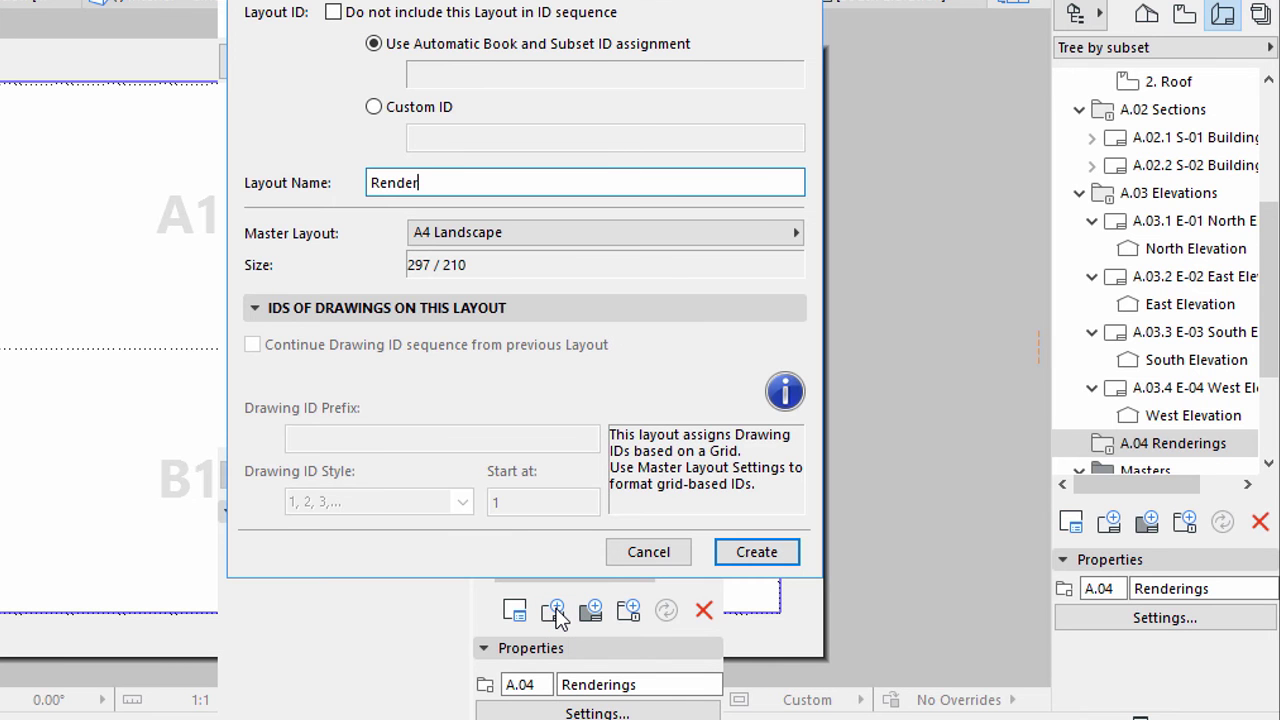
{"action": "type", "text": "gs"}
{"action": "left_click", "coordinate": [756, 556]}
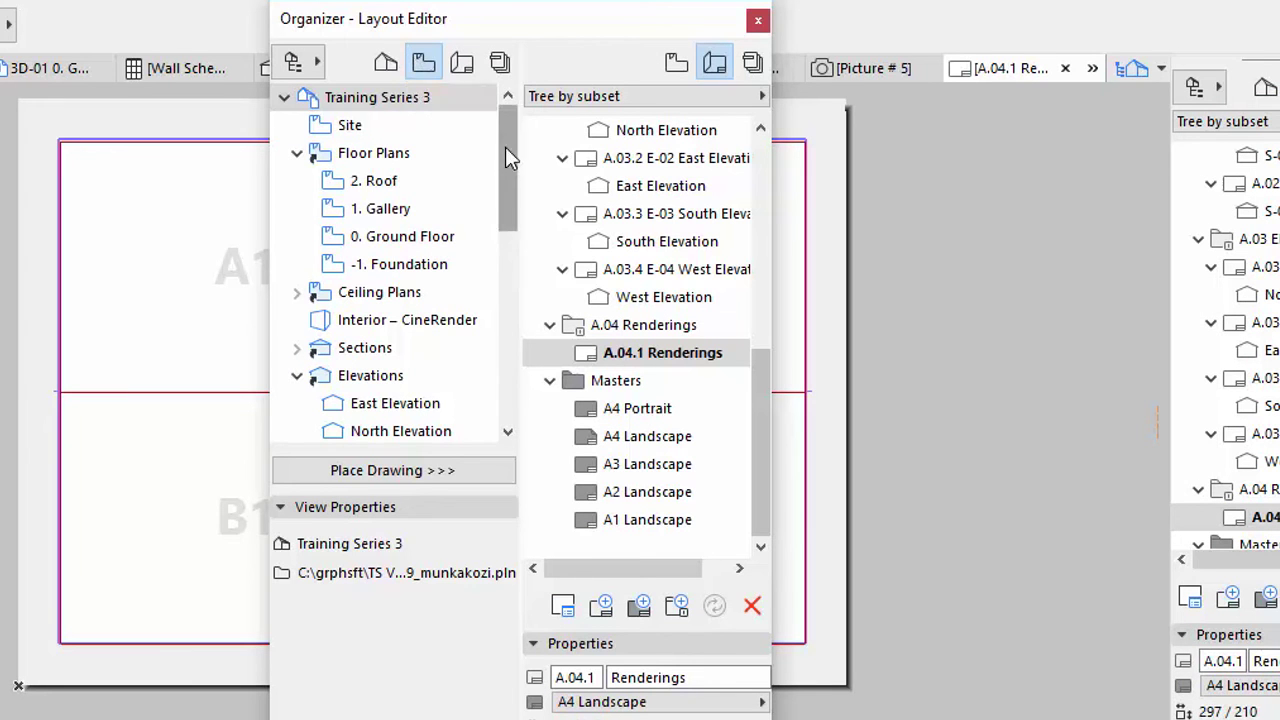
- Drag Entrance - White, Entrance - Sketch, Back – CineRender and Interior - CineRender onto A.04.1 Renderings
{"action": "left_click_drag", "start_coordinate": [505, 147], "coordinate": [534, 297]}
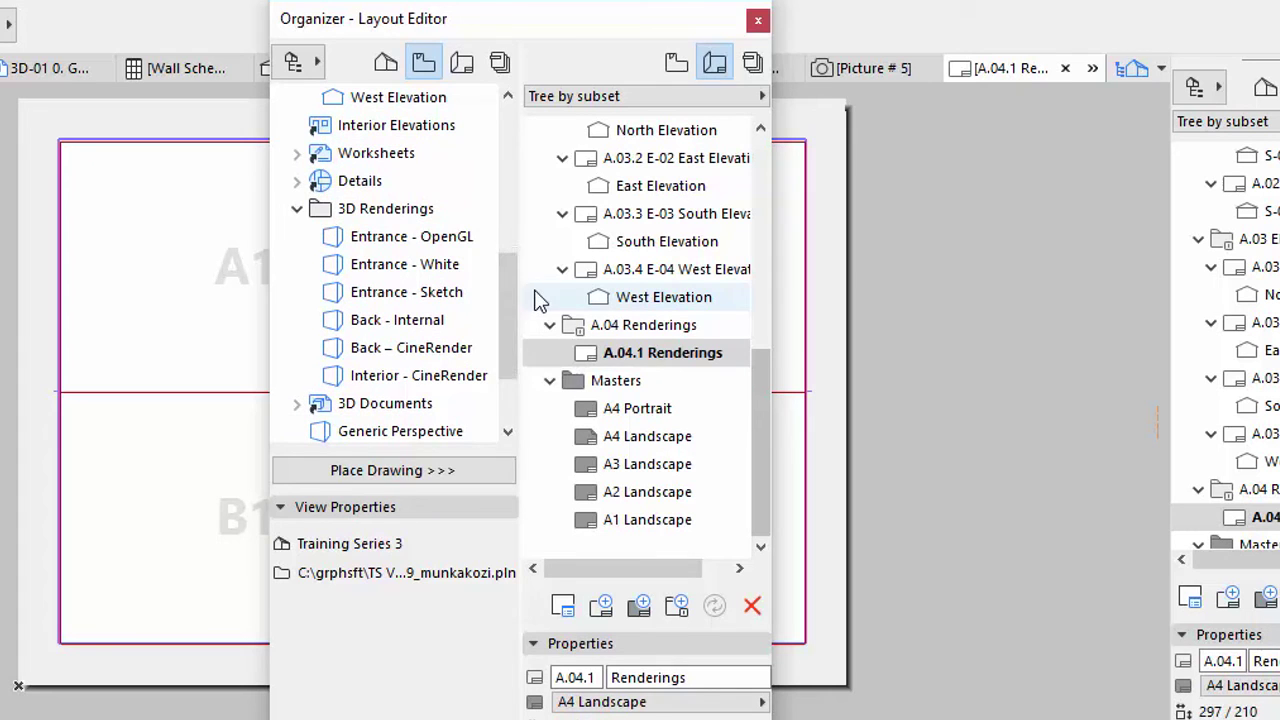
{"action": "left_click", "coordinate": [473, 285]}
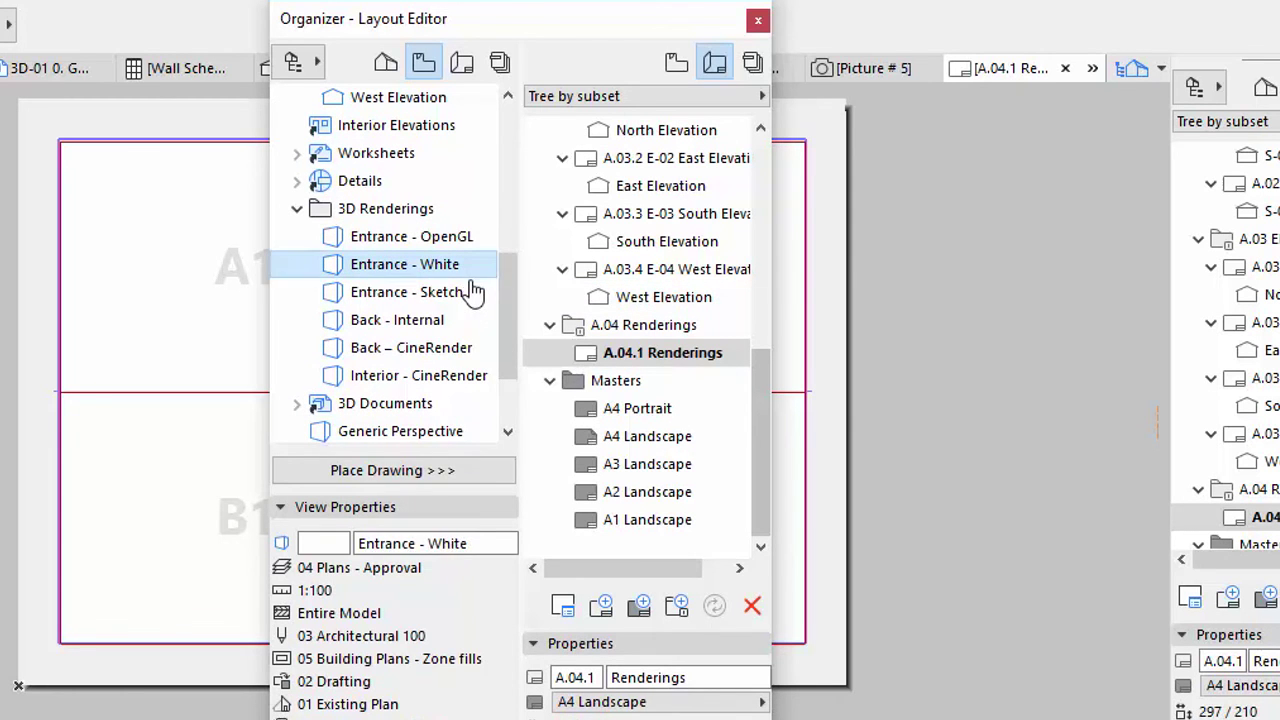
{"action": "left_click", "coordinate": [471, 292], "text": "shift"}
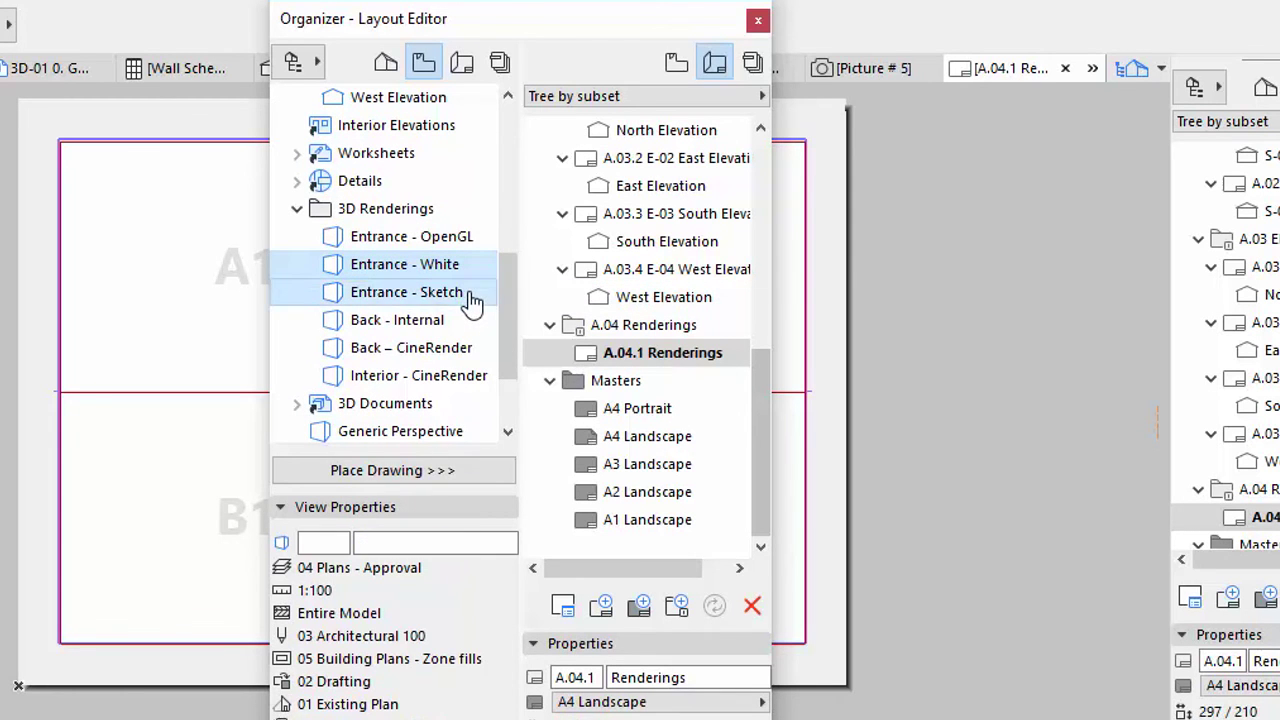
{"action": "left_click", "coordinate": [471, 346], "text": "ctrl"}
{"action": "left_click", "coordinate": [463, 378], "text": "ctrl"}
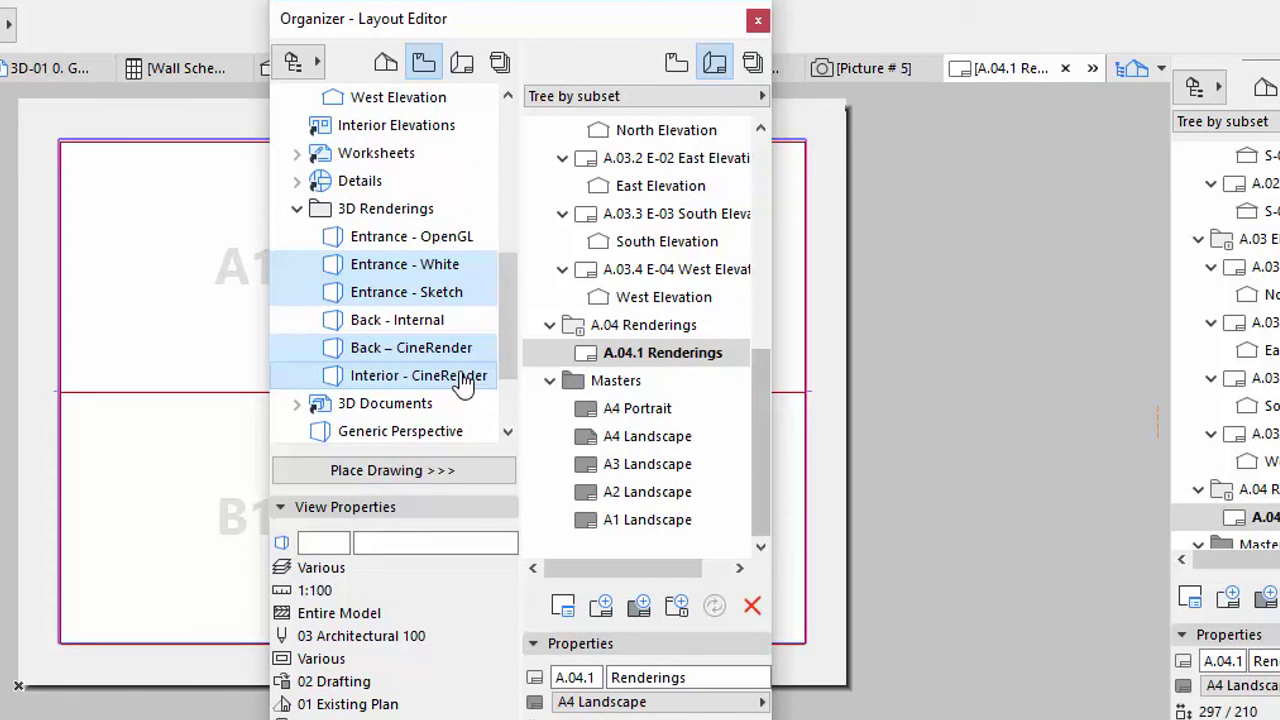
{"action": "mouse_move", "coordinate": [463, 383]}
{"action": "left_mouse_down"}
{"action": "mouse_move", "coordinate": [337, 253]}
{"action": "mouse_move", "coordinate": [432, 283]}
{"action": "mouse_move", "coordinate": [430, 313]}
{"action": "mouse_move", "coordinate": [593, 362]}
{"action": "left_mouse_up"}
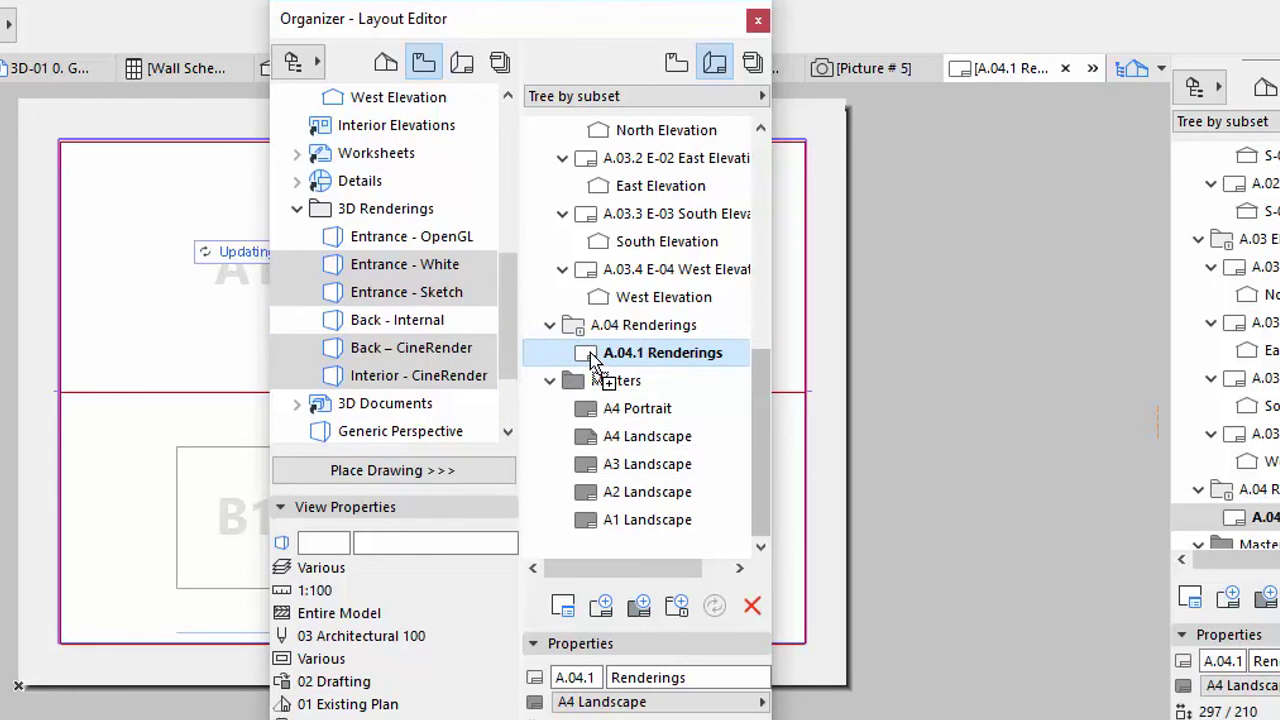
{"action": "left_click_drag", "start_coordinate": [590, 362], "coordinate": [600, 356]}
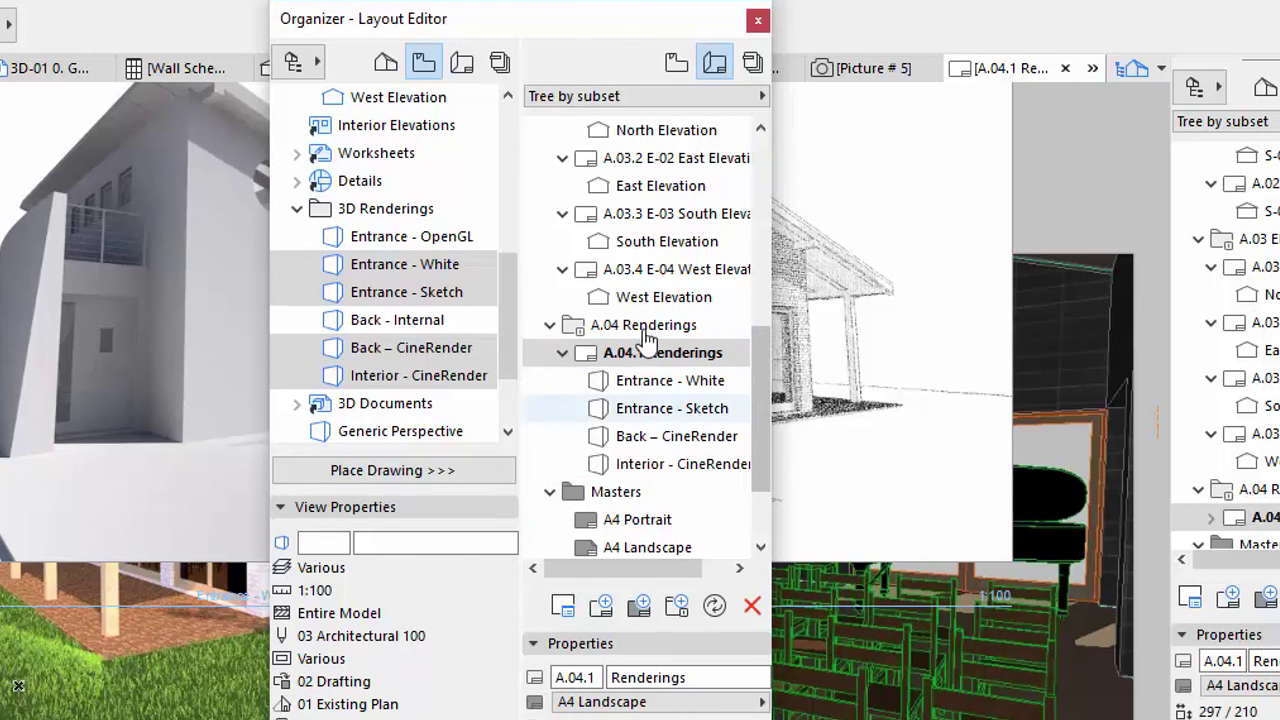
{"action": "left_click", "coordinate": [759, 22]}
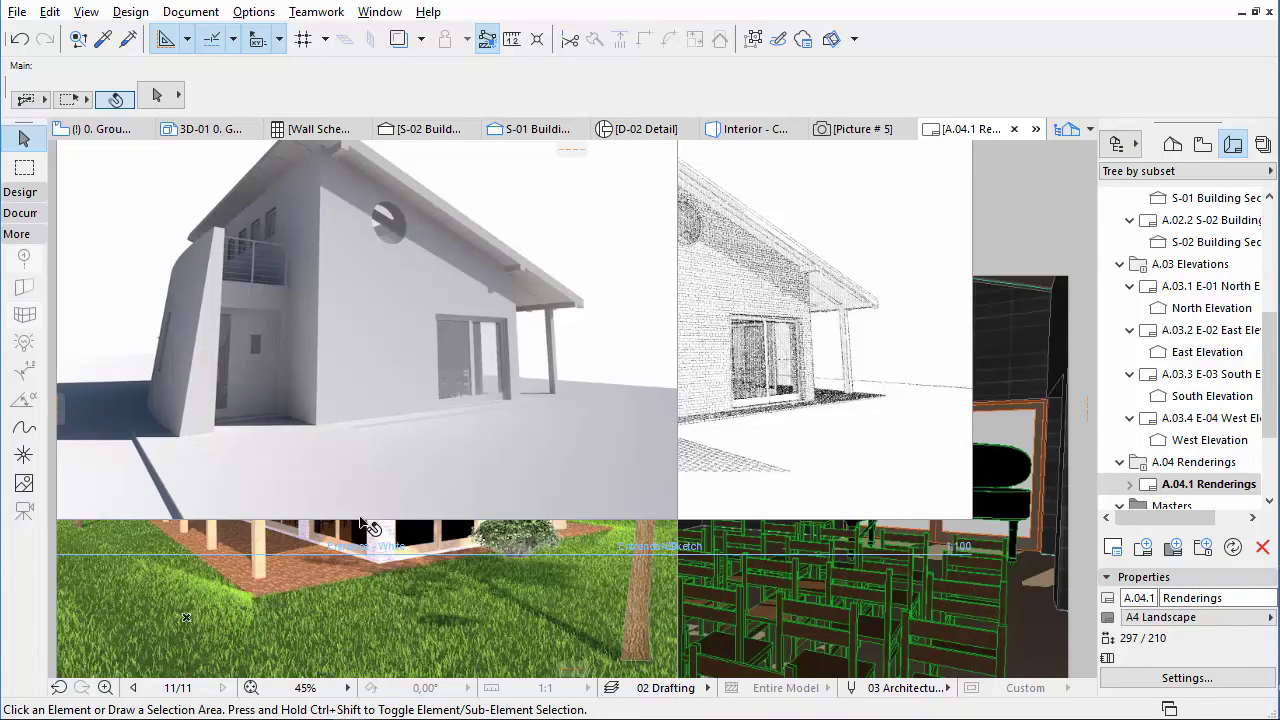
- Fit the layout in the window and marquee-select all four drawings
{"action": "left_click", "coordinate": [251, 688]}
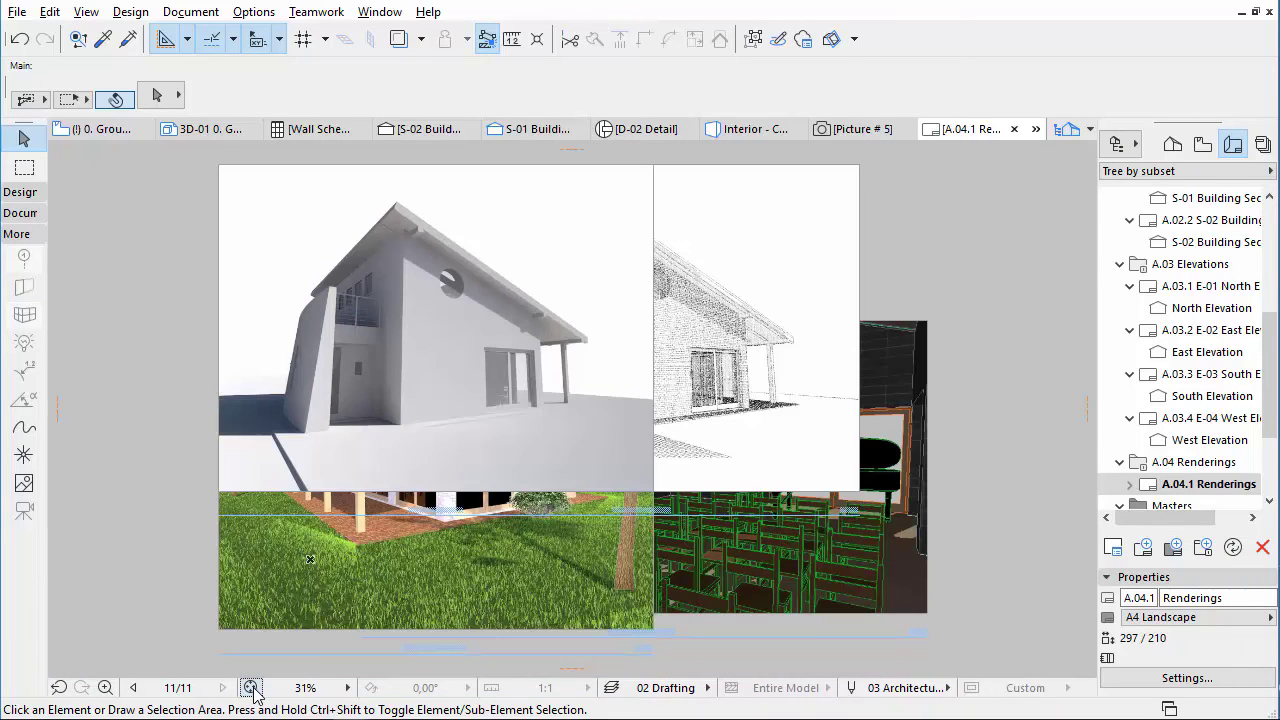
{"action": "left_click", "coordinate": [160, 153]}
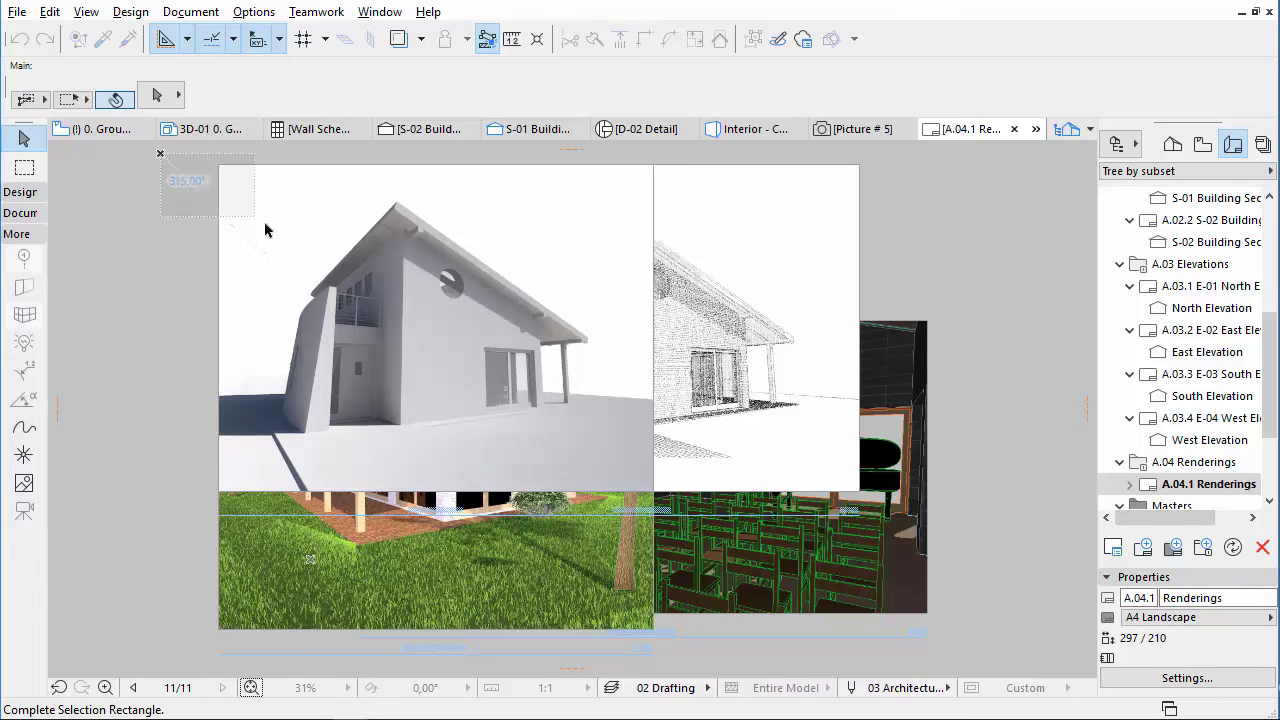
{"action": "left_click", "coordinate": [958, 670]}
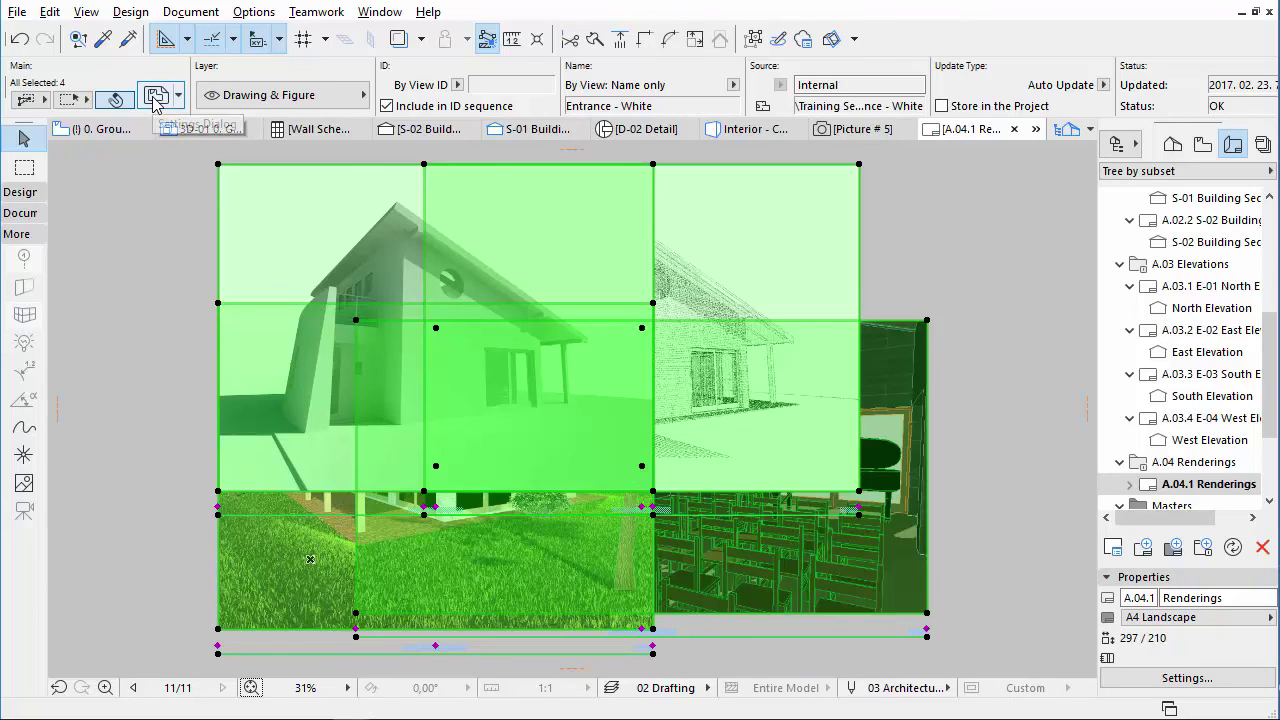
- Set the selected drawings to 30% magnification with No Title
{"action": "left_click", "coordinate": [155, 96]}
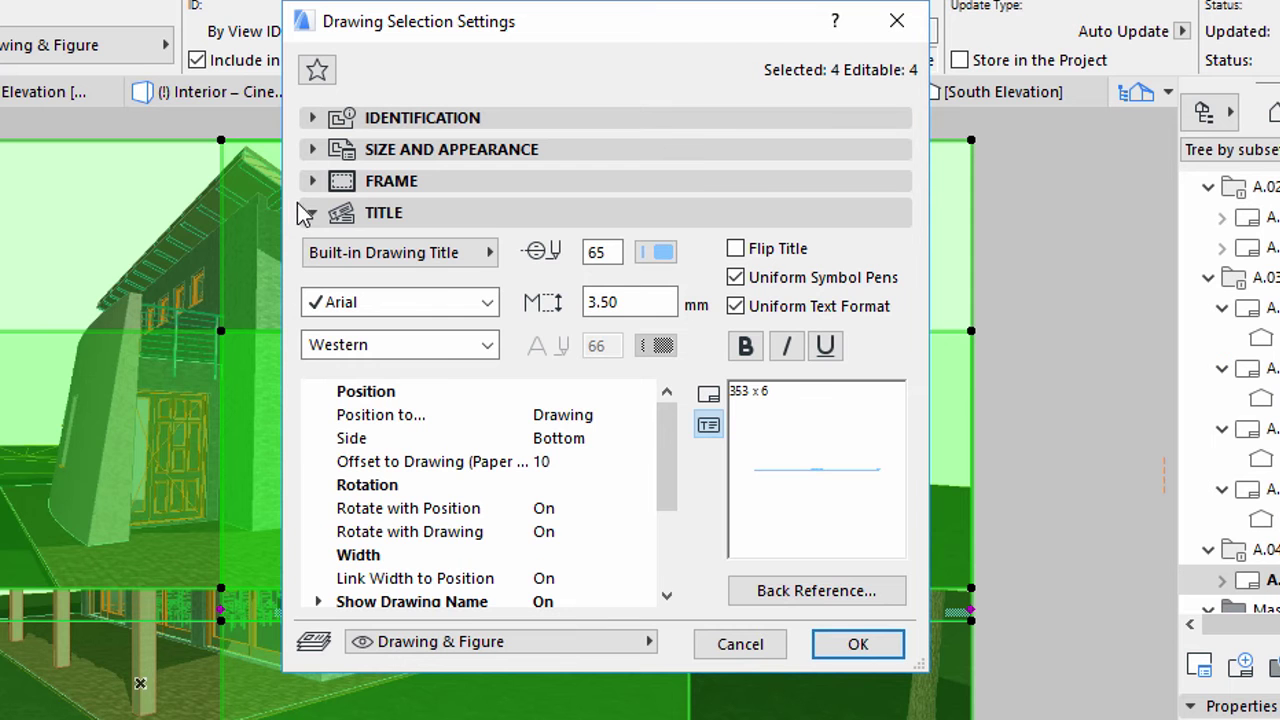
{"action": "left_click", "coordinate": [470, 215]}
{"action": "left_click", "coordinate": [470, 170]}
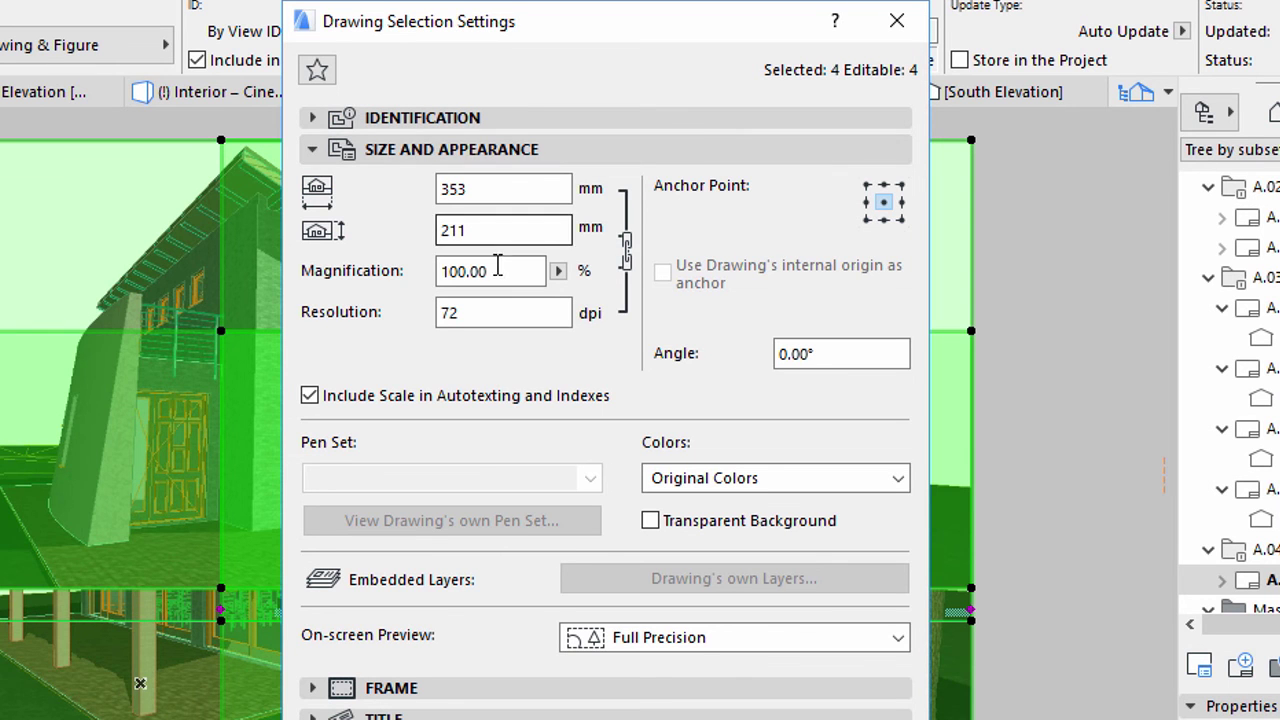
{"action": "left_click_drag", "start_coordinate": [500, 270], "coordinate": [428, 276]}
{"action": "type", "text": "30"}
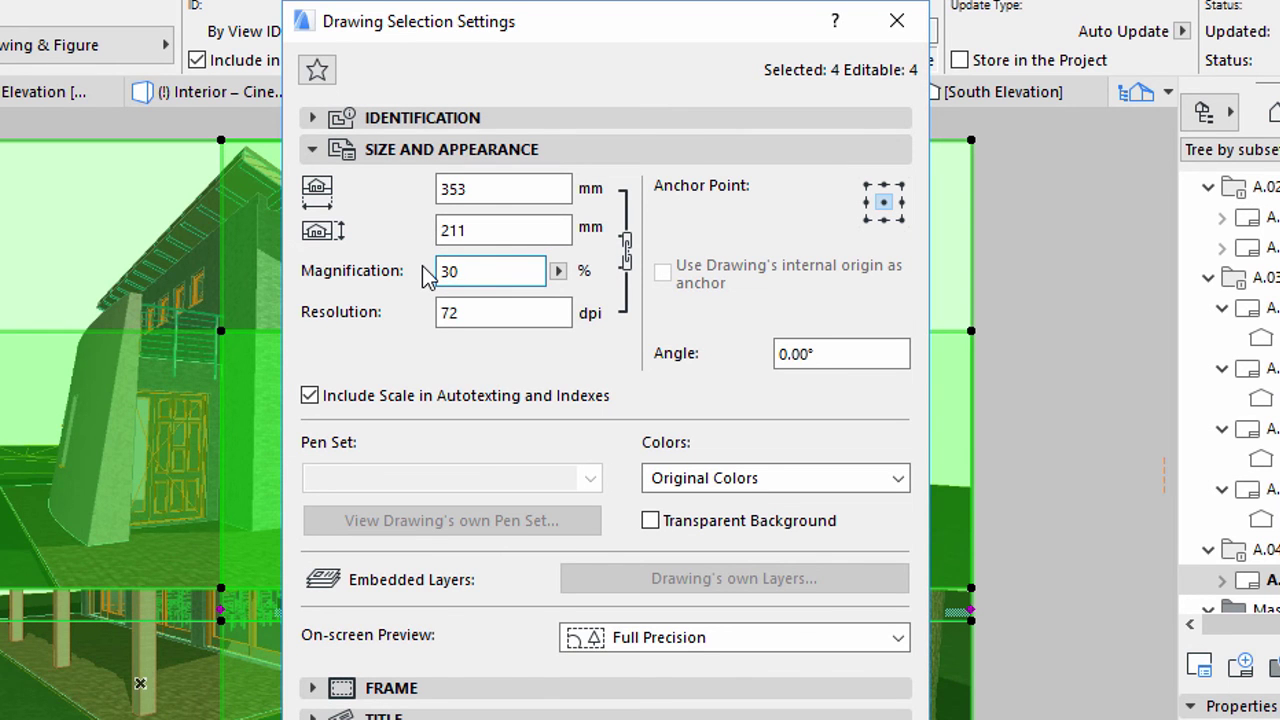
{"action": "left_click", "coordinate": [309, 158]}
{"action": "left_click", "coordinate": [311, 214]}
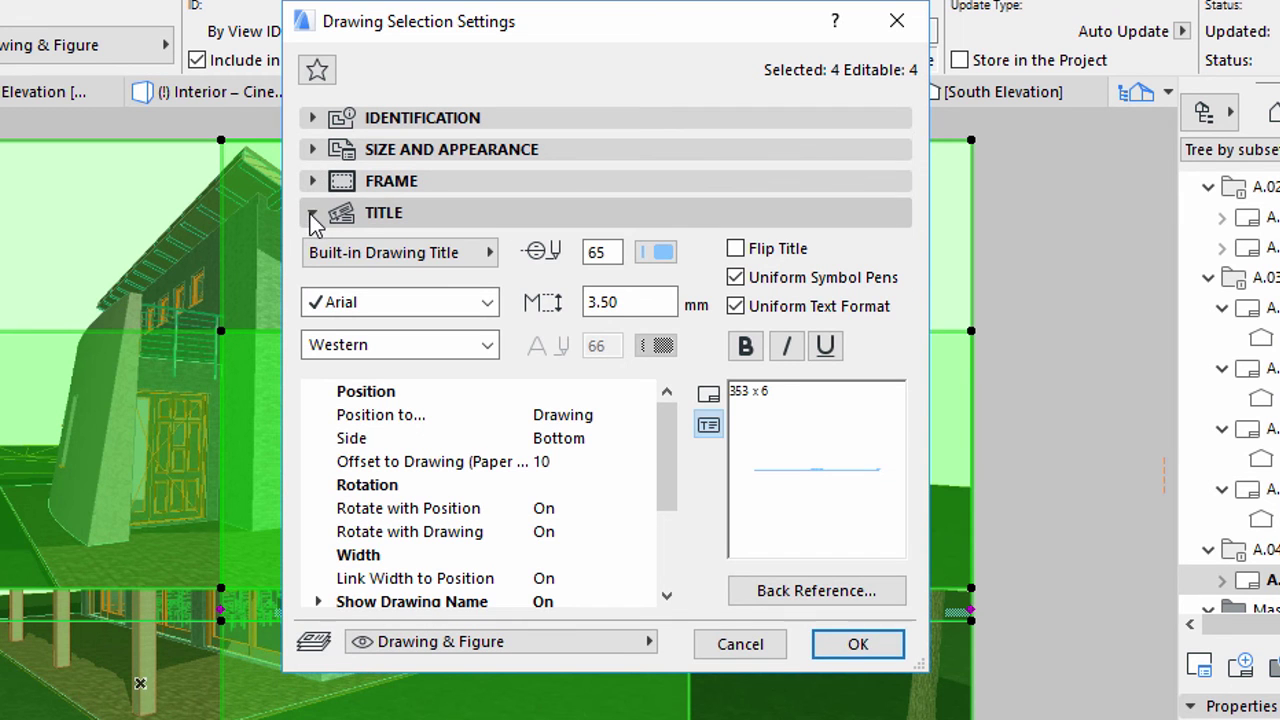
{"action": "left_click", "coordinate": [487, 252]}
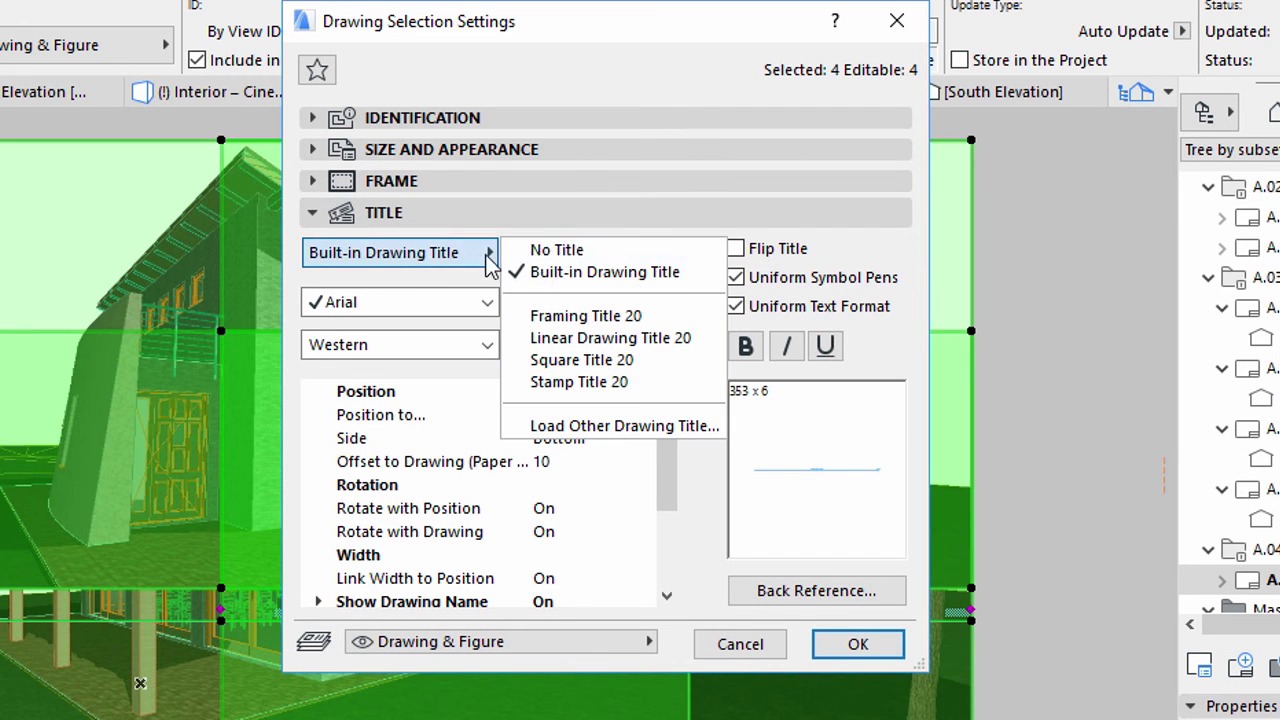
{"action": "left_click", "coordinate": [545, 252]}
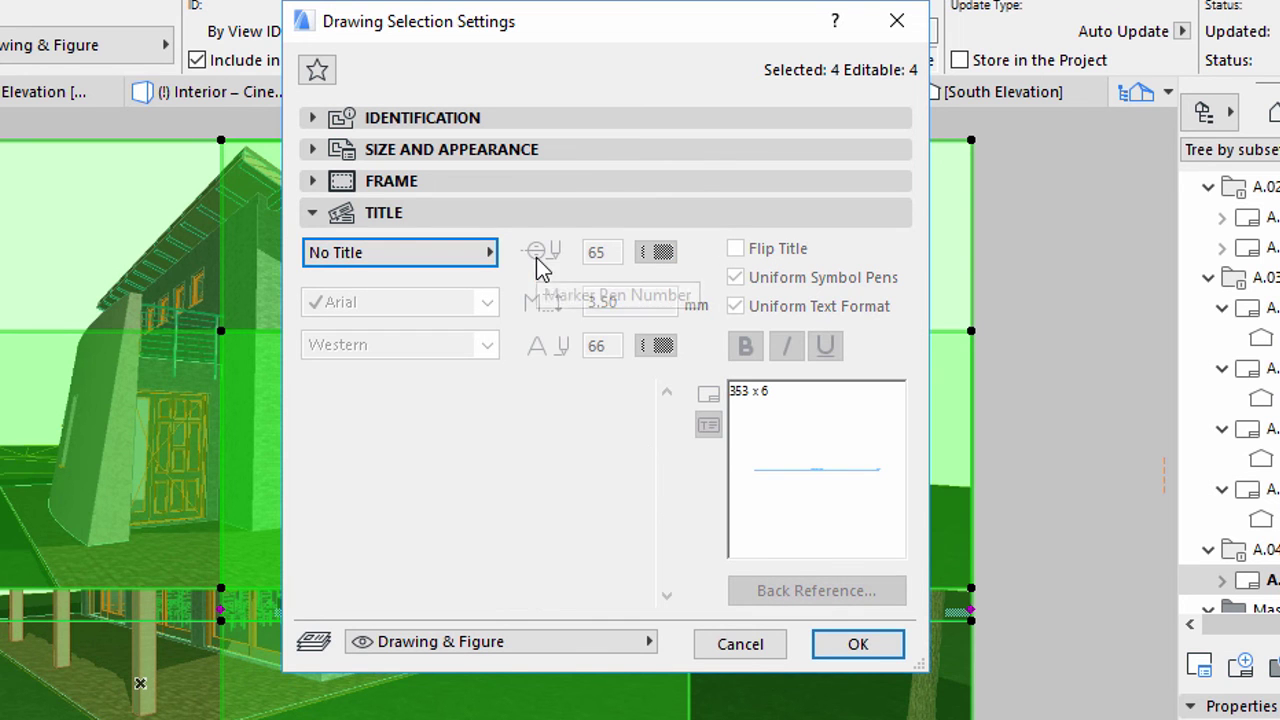
{"action": "left_click", "coordinate": [857, 646]}
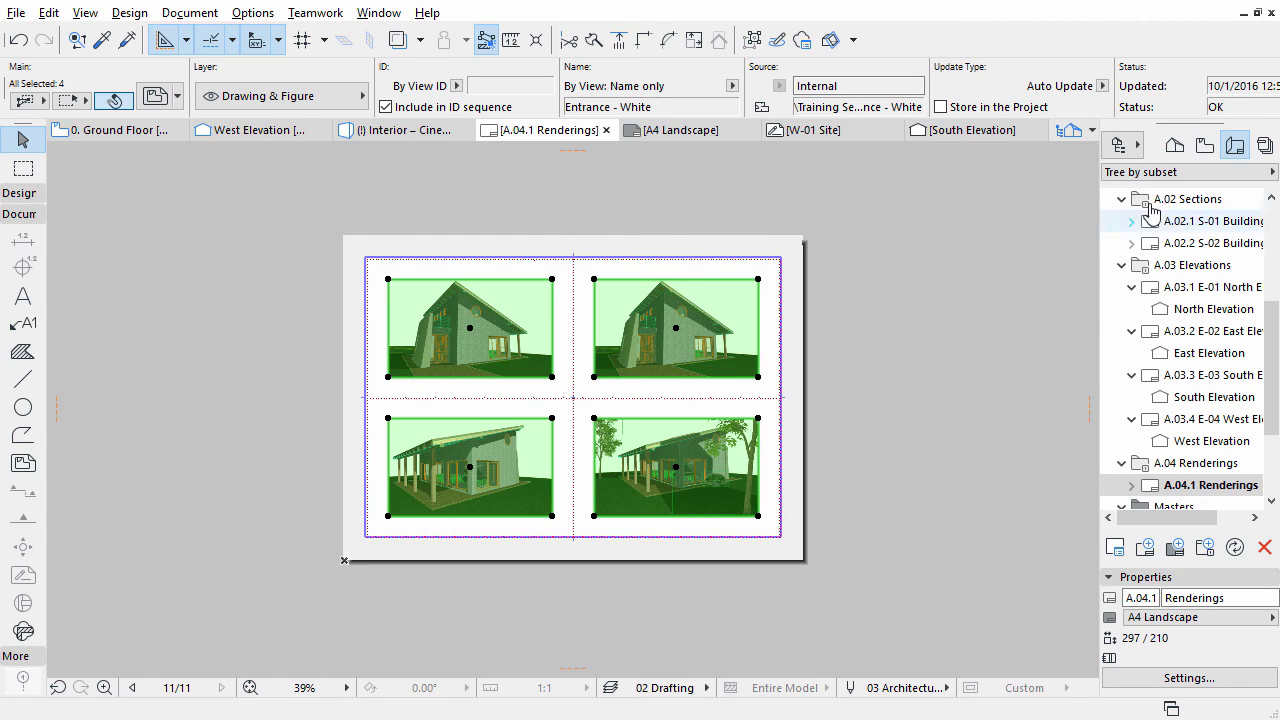
- In the View Map, select the four views from Entrance - White to Back – CineRender
{"action": "left_click", "coordinate": [1203, 147]}
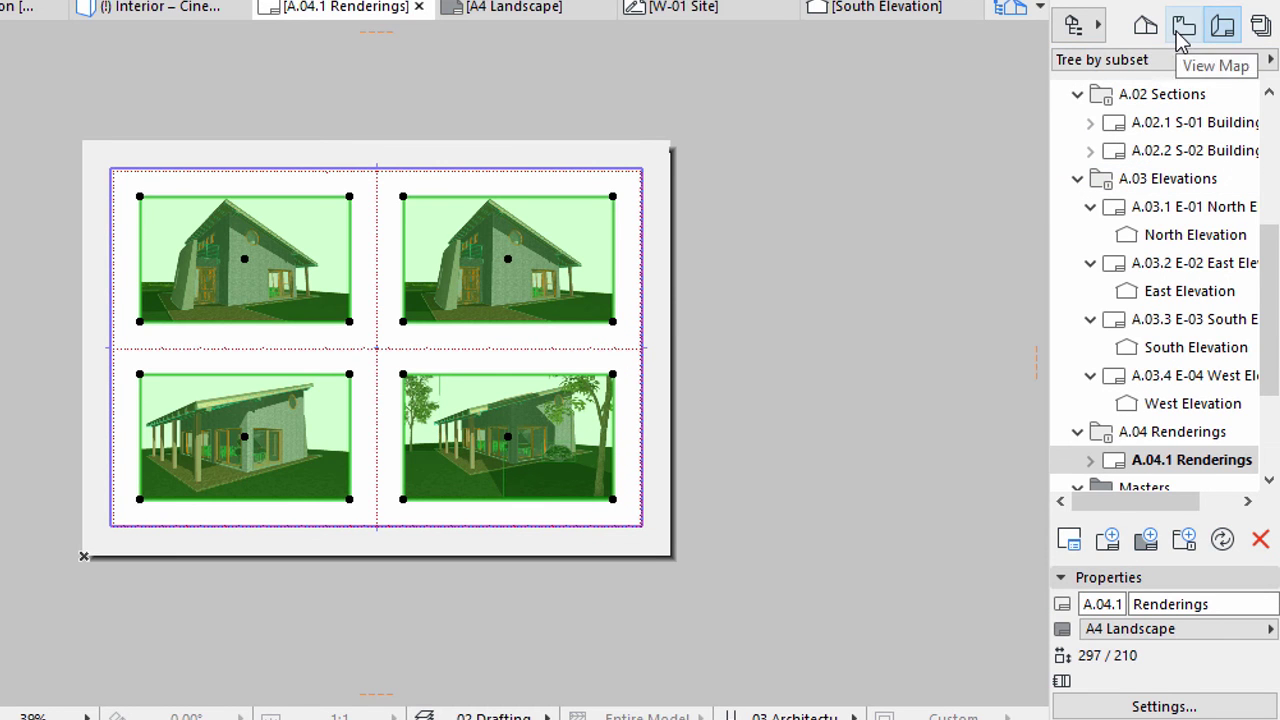
{"action": "left_click", "coordinate": [1183, 30]}
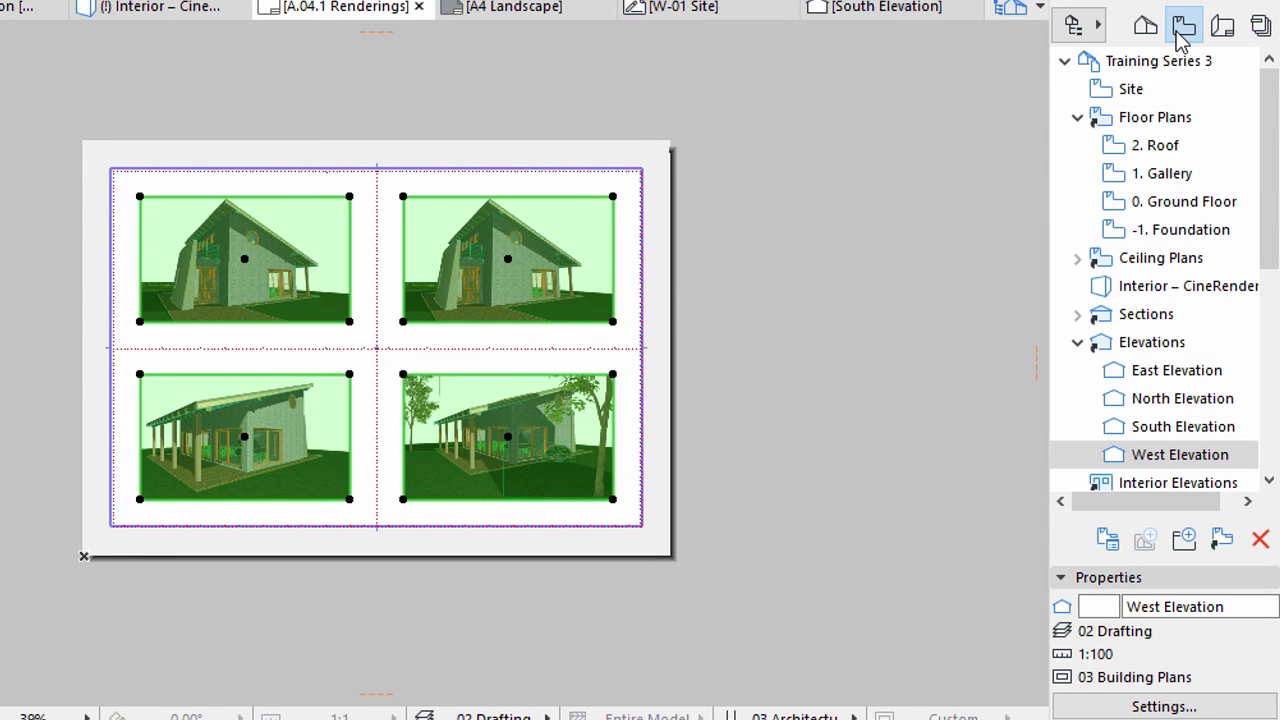
{"action": "left_click_drag", "start_coordinate": [1258, 143], "coordinate": [1260, 320]}
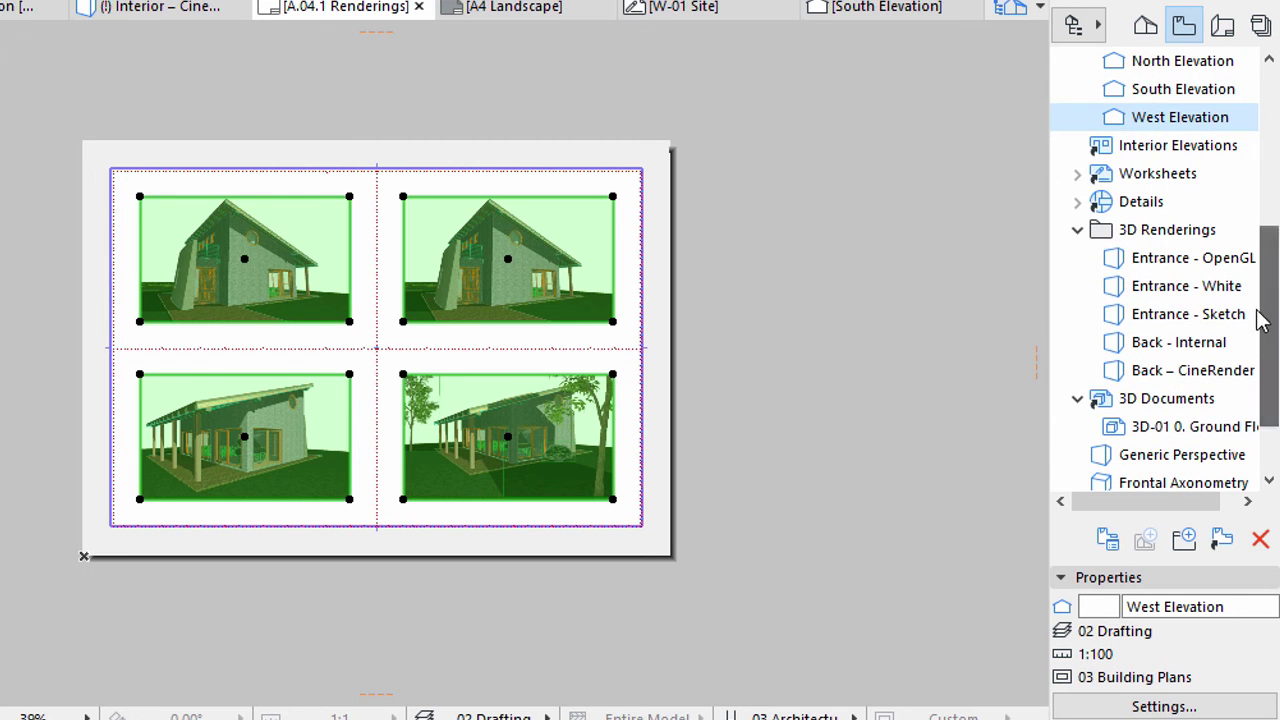
{"action": "left_click", "coordinate": [1112, 285]}
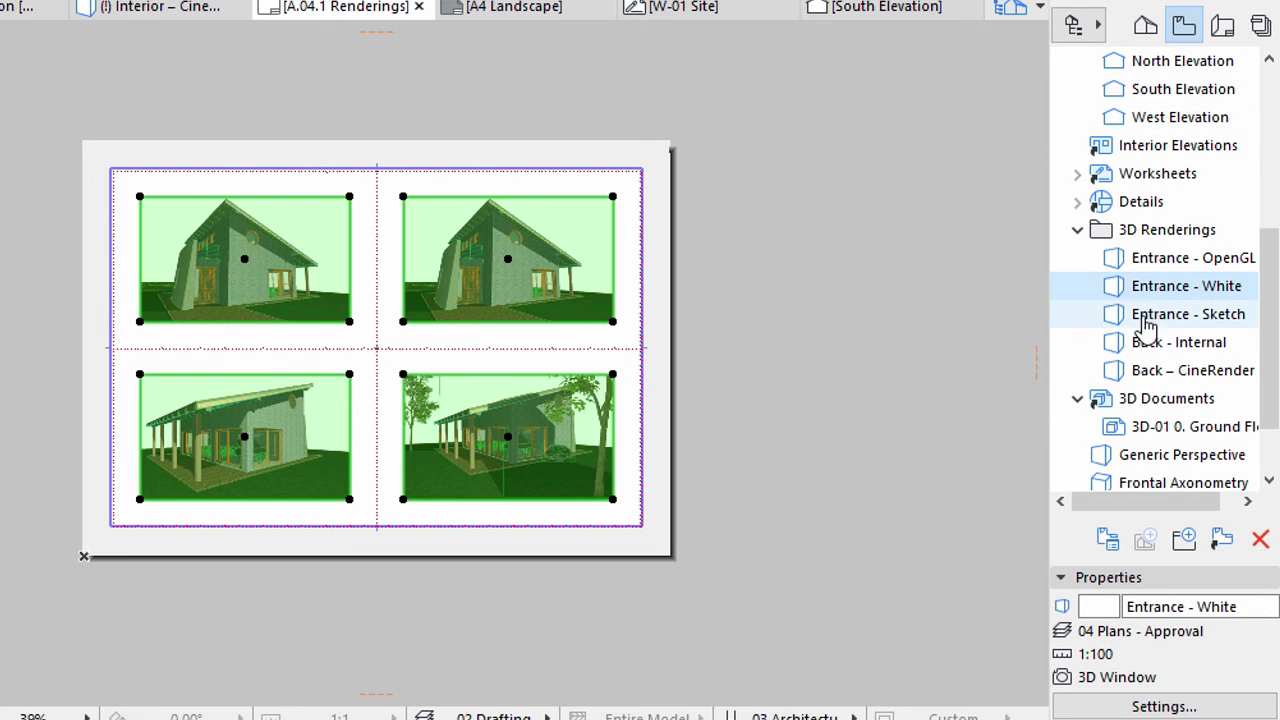
{"action": "left_click", "coordinate": [1155, 378], "text": "shift"}
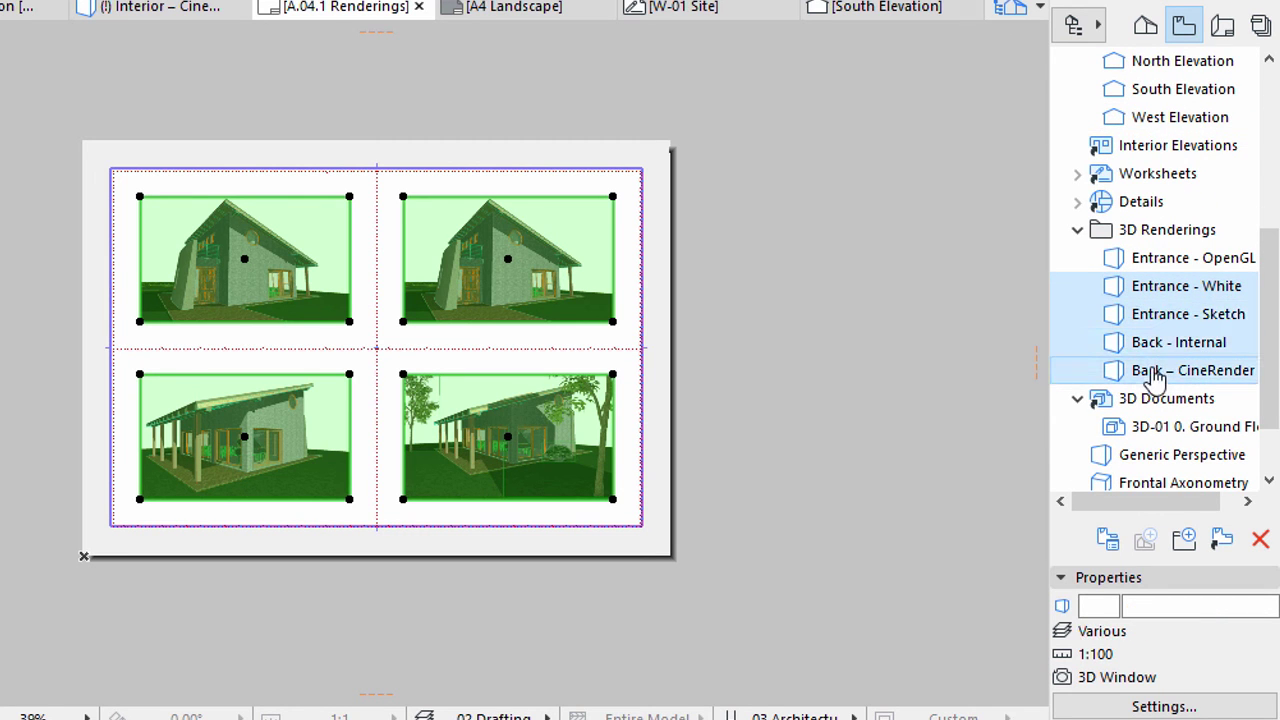
- Set the selected views to generate in the PhotoRendering Window
{"action": "left_click", "coordinate": [1105, 707]}
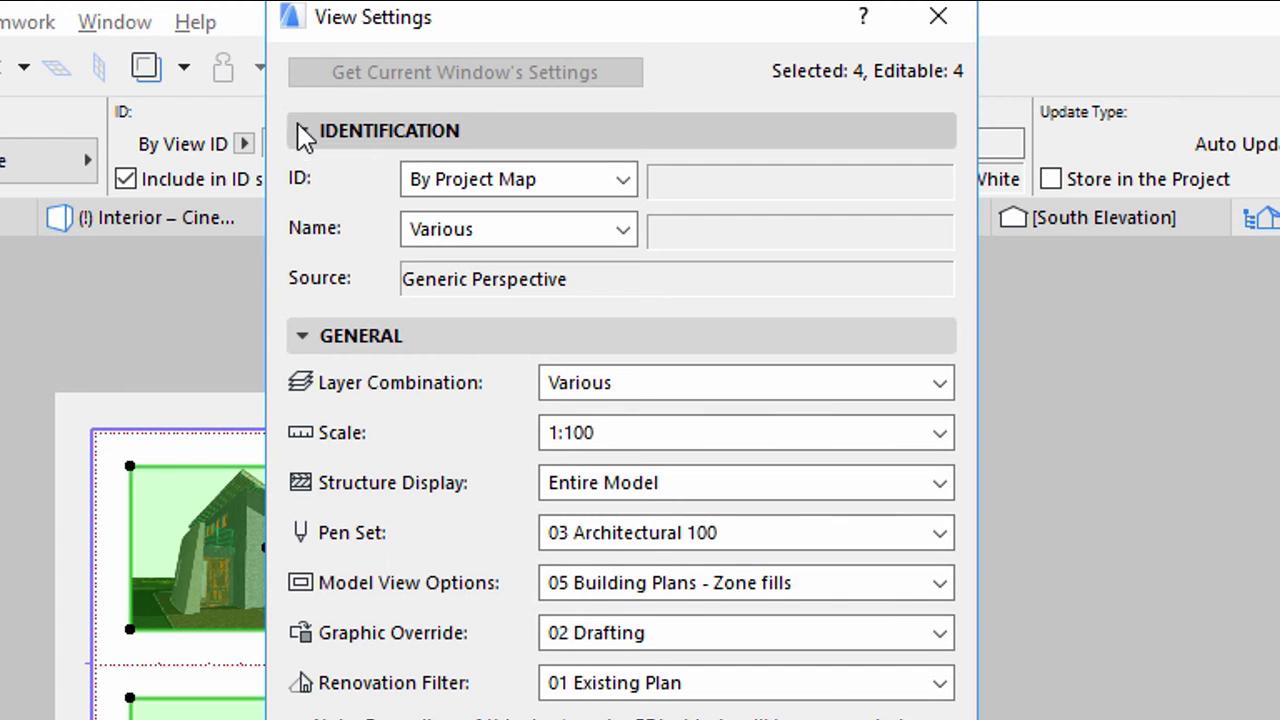
{"action": "left_click", "coordinate": [302, 133]}
{"action": "left_click", "coordinate": [304, 169]}
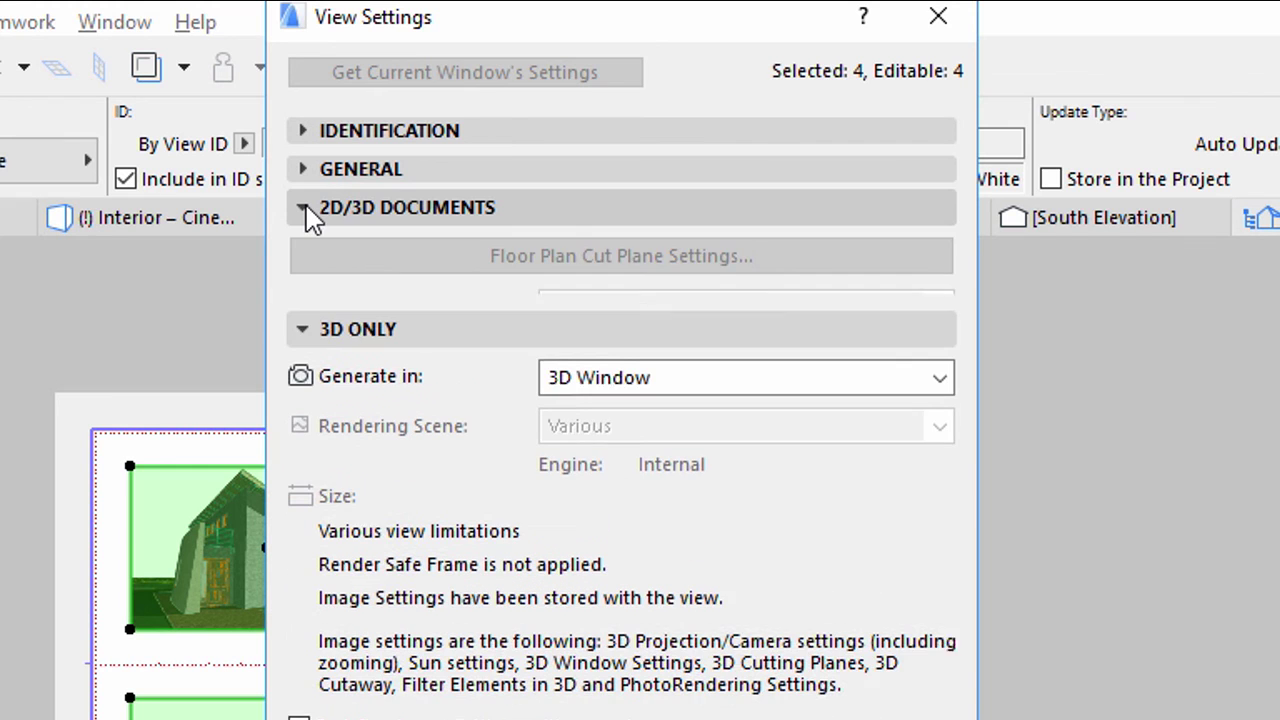
{"action": "left_click", "coordinate": [306, 208]}
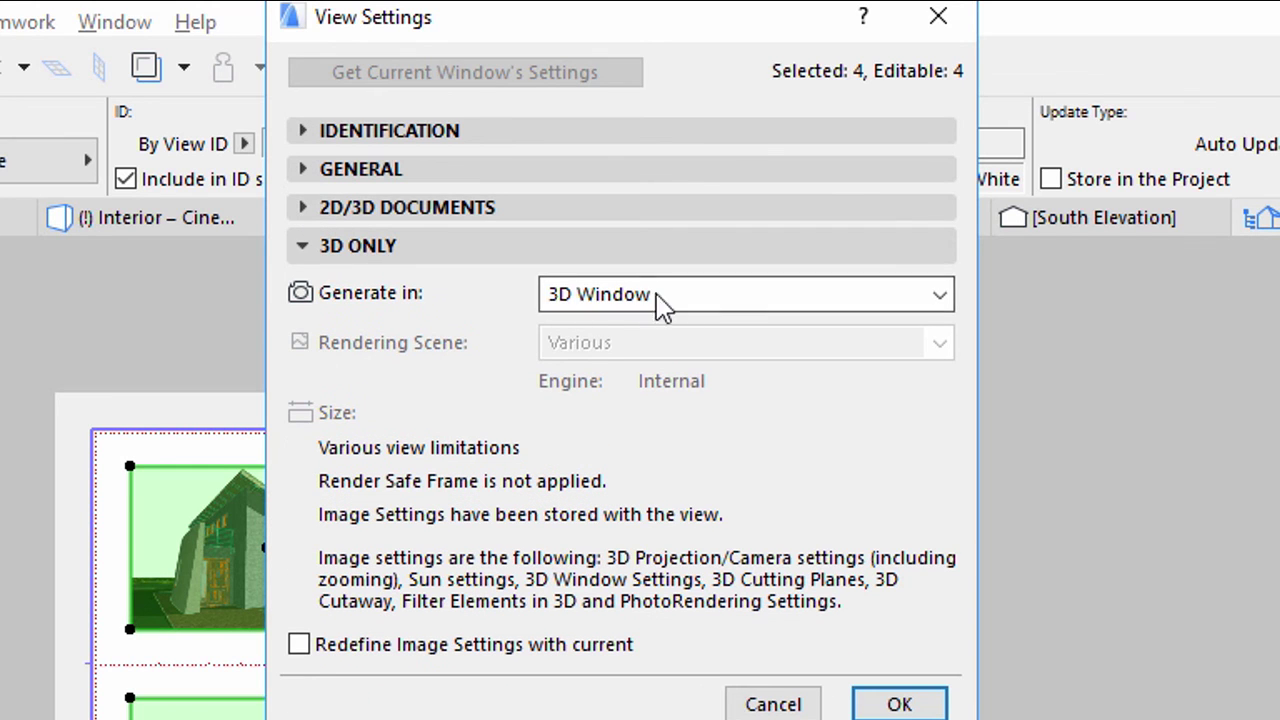
{"action": "left_click", "coordinate": [943, 298]}
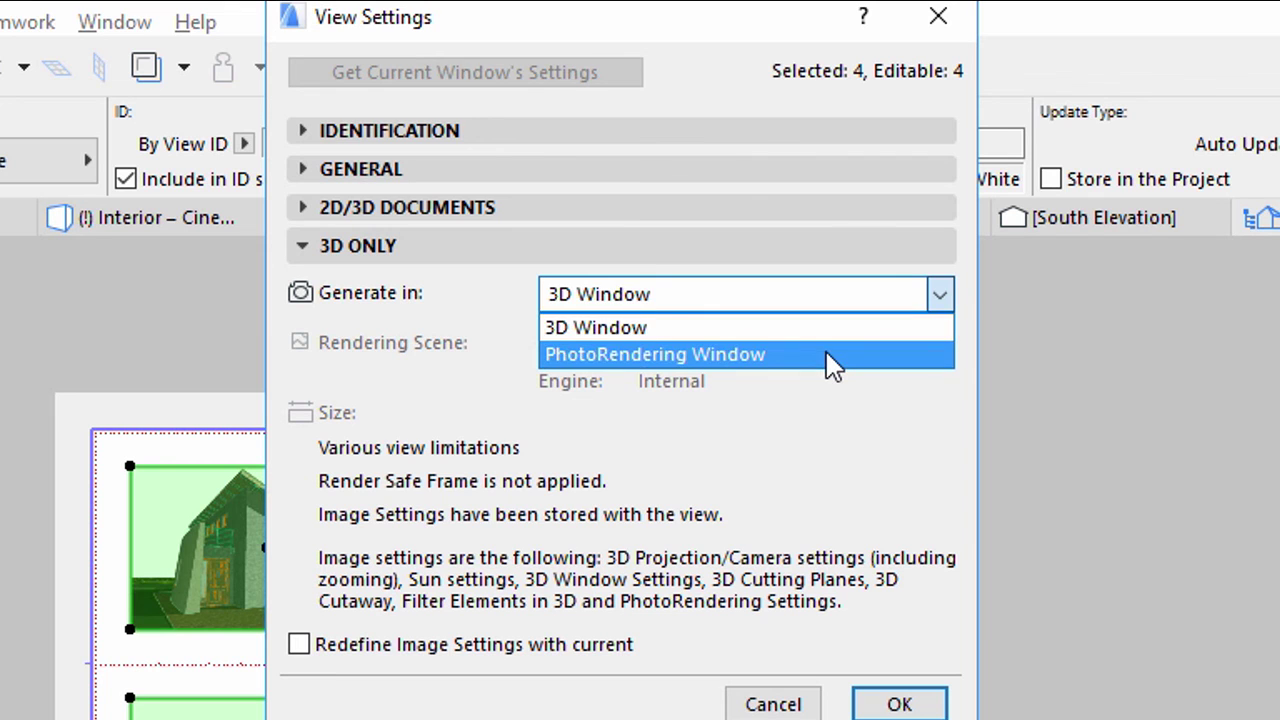
{"action": "left_click", "coordinate": [830, 355]}
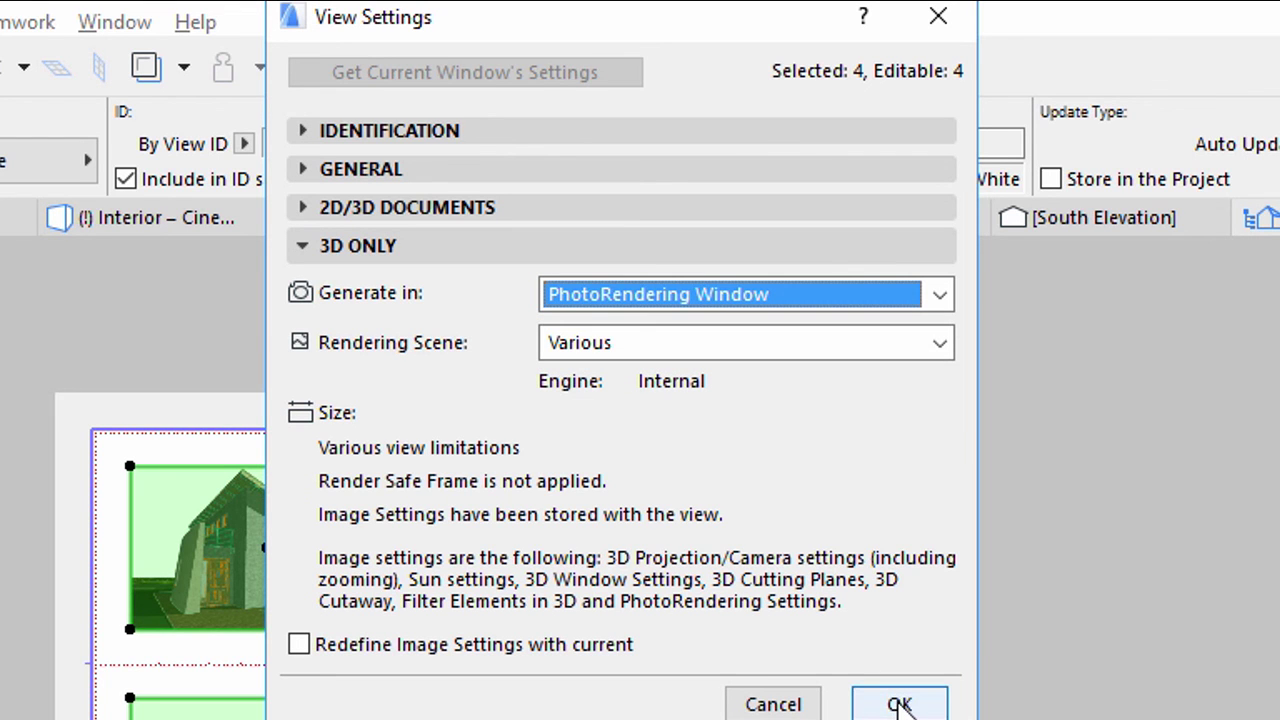
{"action": "left_click", "coordinate": [899, 705]}
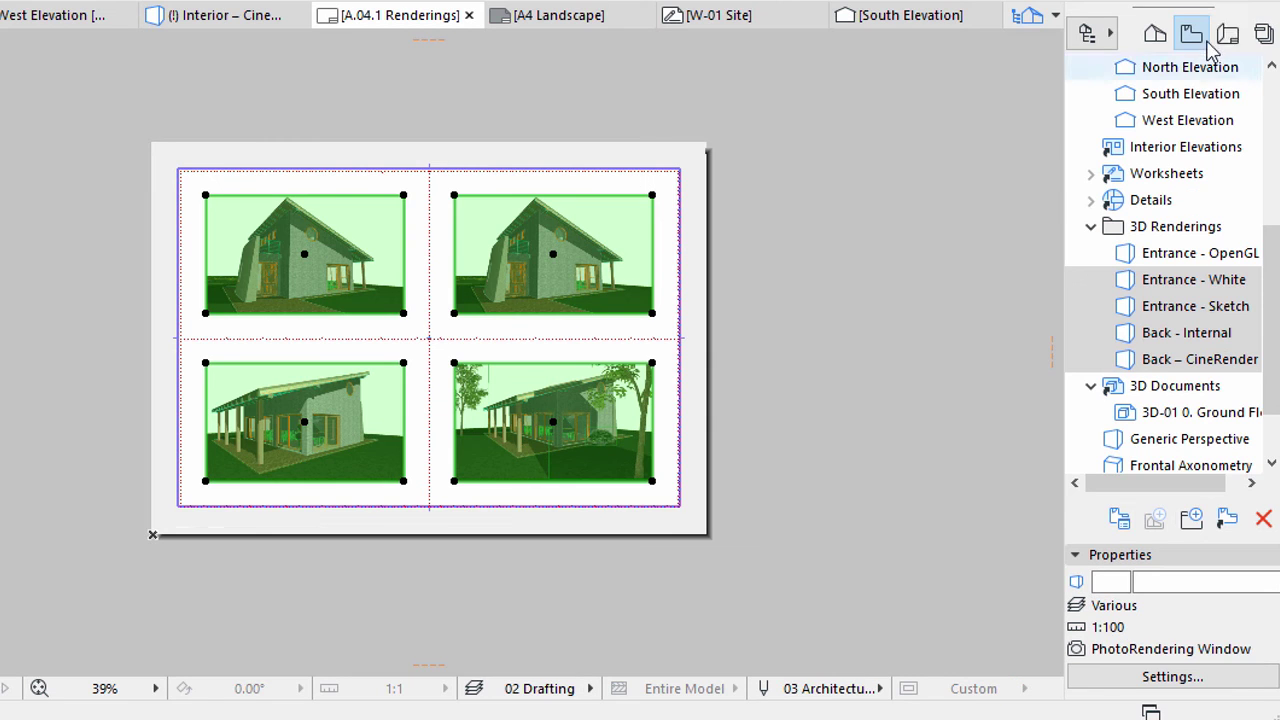
- Update the A.04.1 Renderings layout from the Layout Book to photorender its drawings
{"action": "left_click", "coordinate": [1225, 38]}
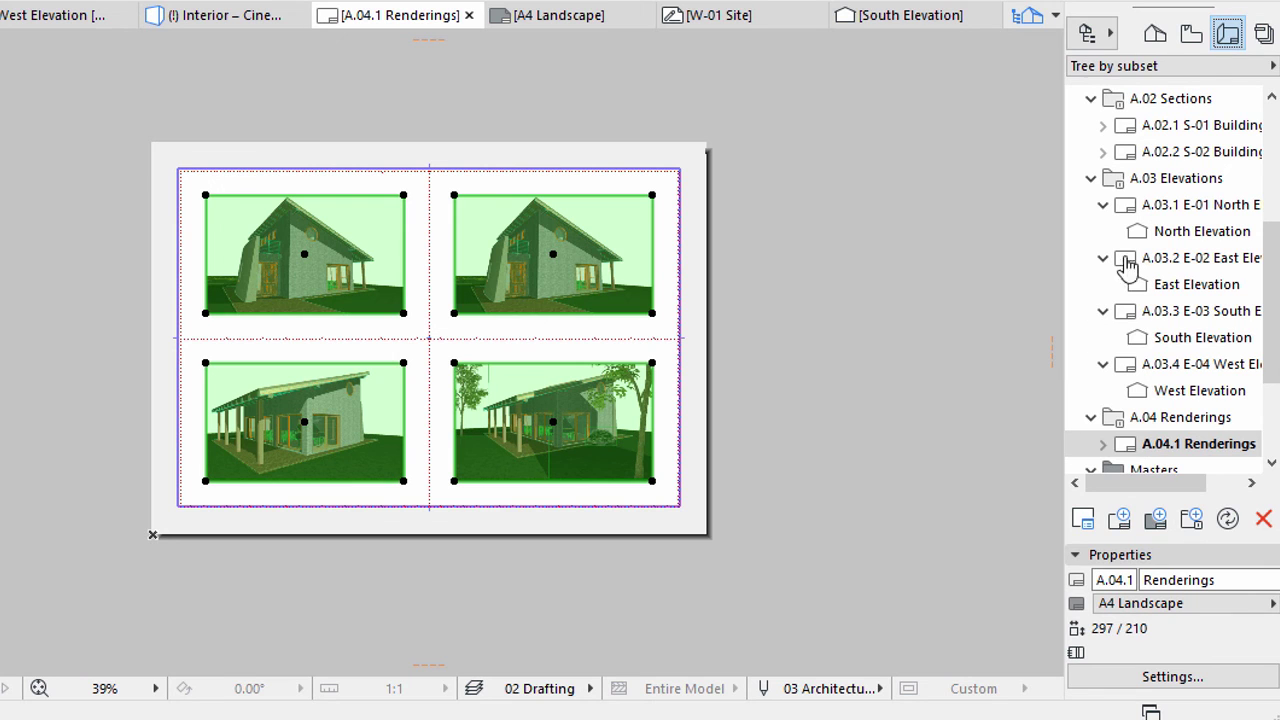
{"action": "left_click", "coordinate": [1125, 449]}
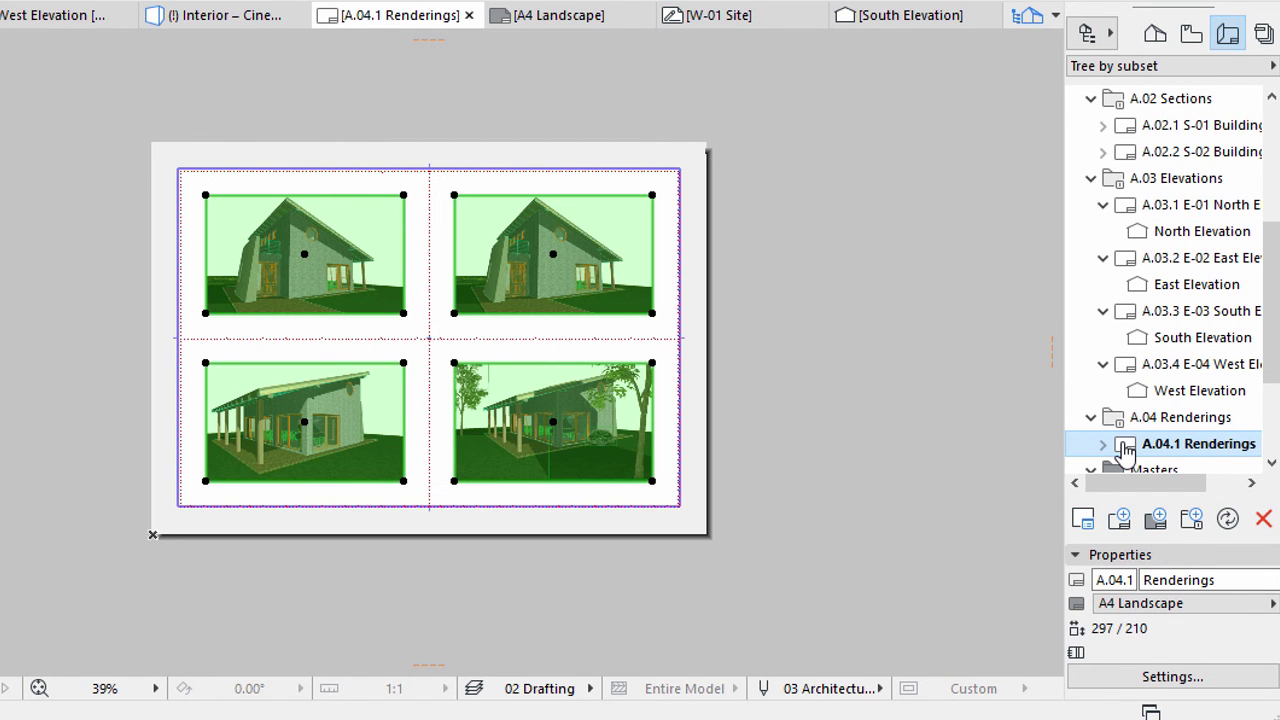
{"action": "right_click", "coordinate": [1125, 449]}
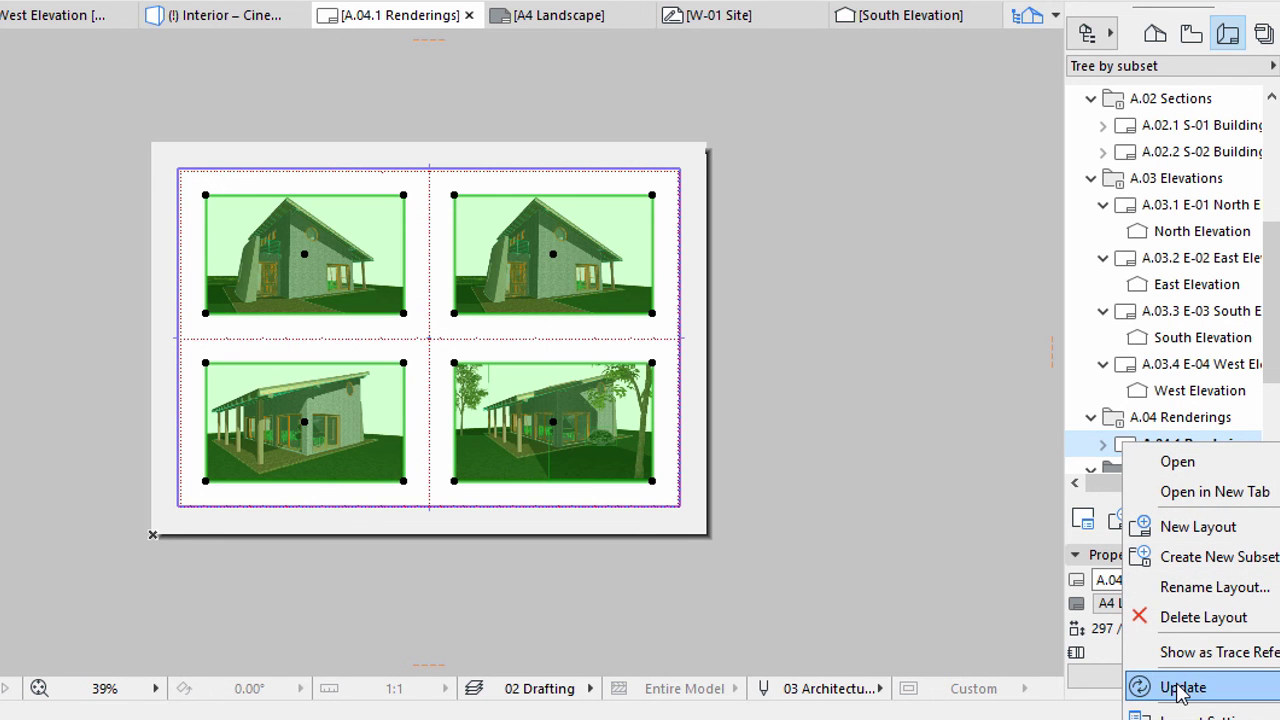
{"action": "left_click", "coordinate": [1182, 688]}
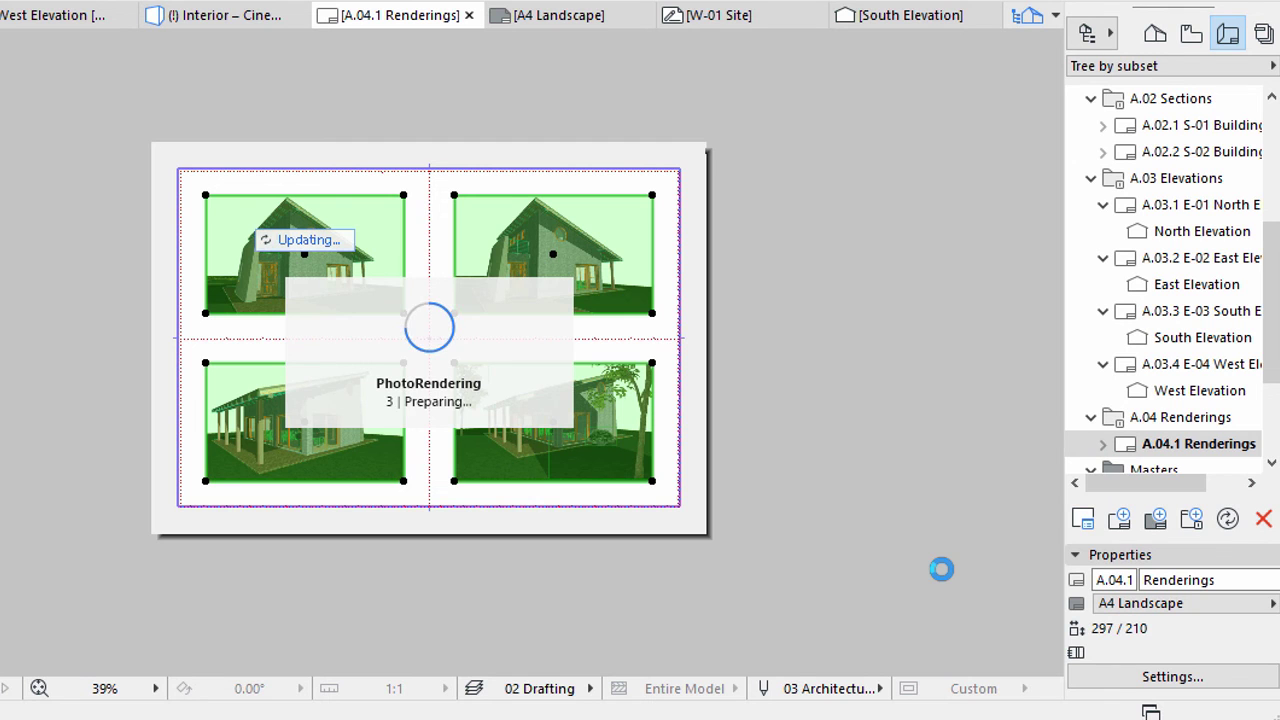